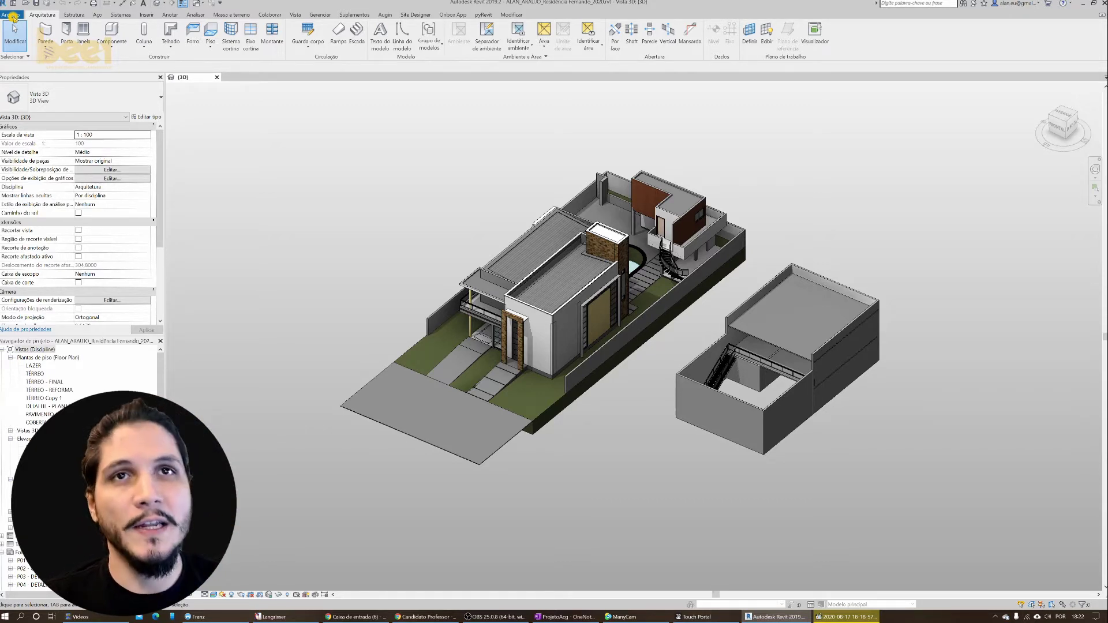
- Start a DWG export of the 3D view in AutoCAD 2018 format, then cancel it
{"action": "left_click", "coordinate": [13, 16]}
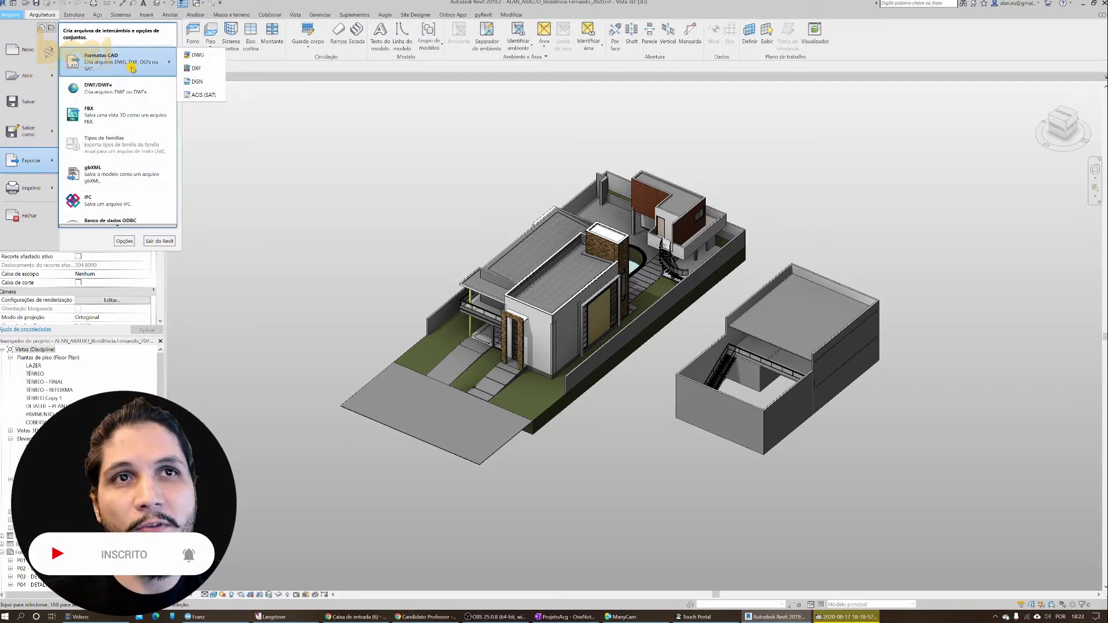
{"action": "mouse_move", "coordinate": [117, 61]}
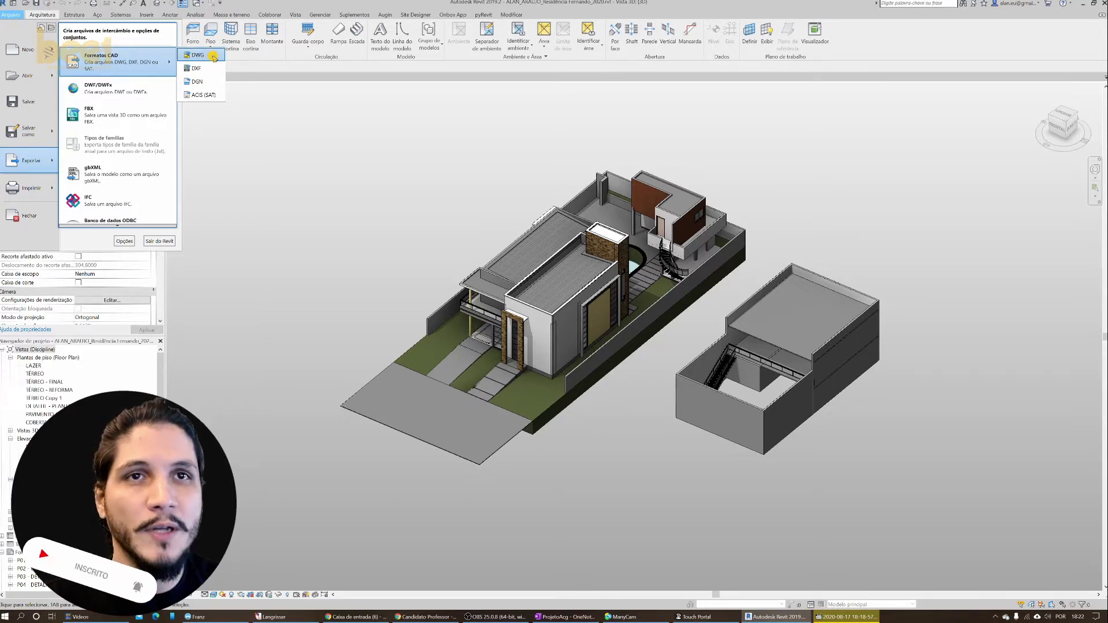
{"action": "left_click", "coordinate": [213, 57]}
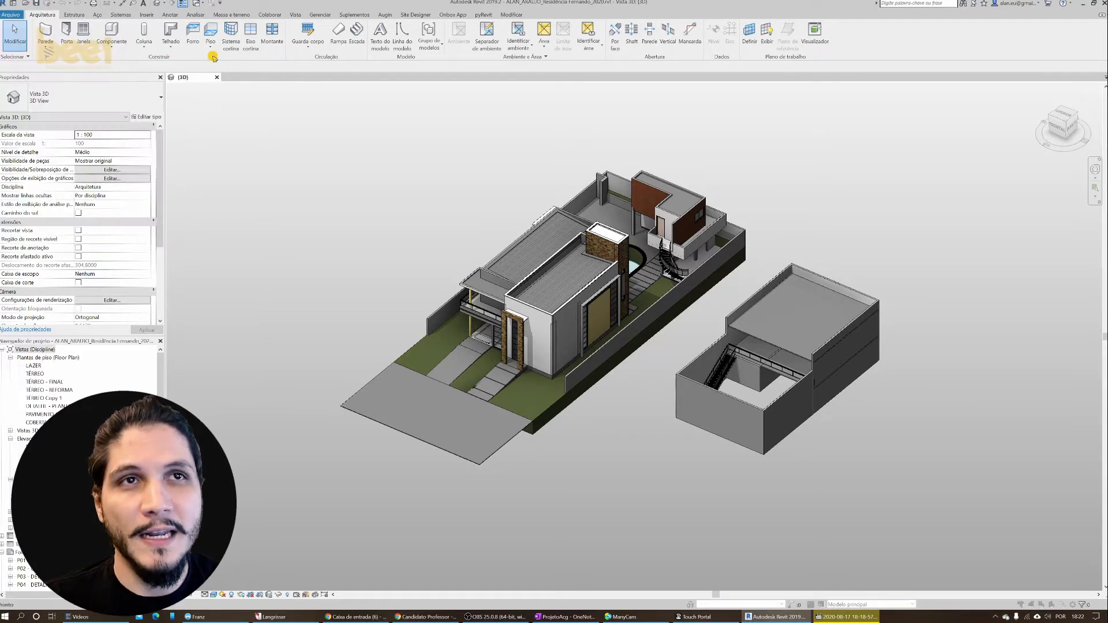
{"action": "left_click_drag", "start_coordinate": [503, 194], "coordinate": [426, 193]}
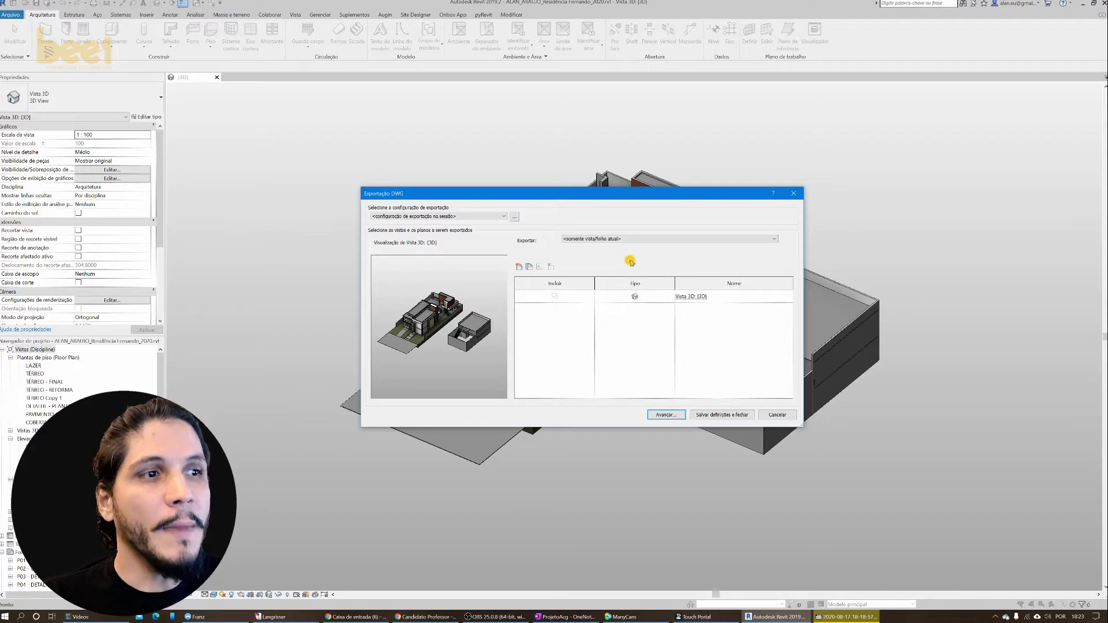
{"action": "left_click", "coordinate": [668, 416]}
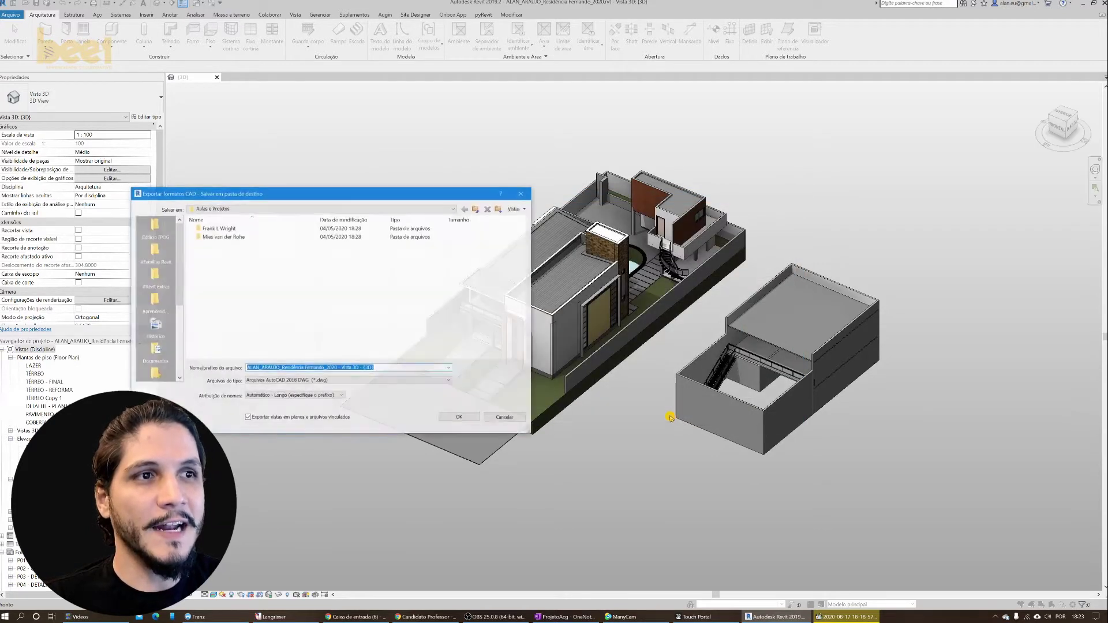
{"action": "left_click", "coordinate": [336, 381]}
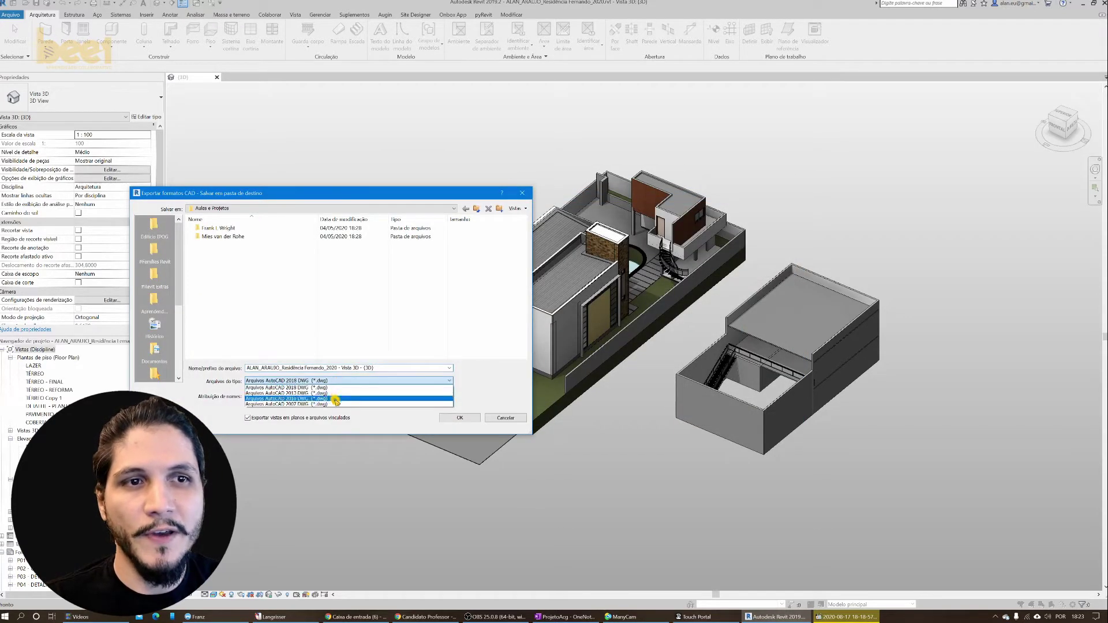
{"action": "left_click", "coordinate": [359, 417]}
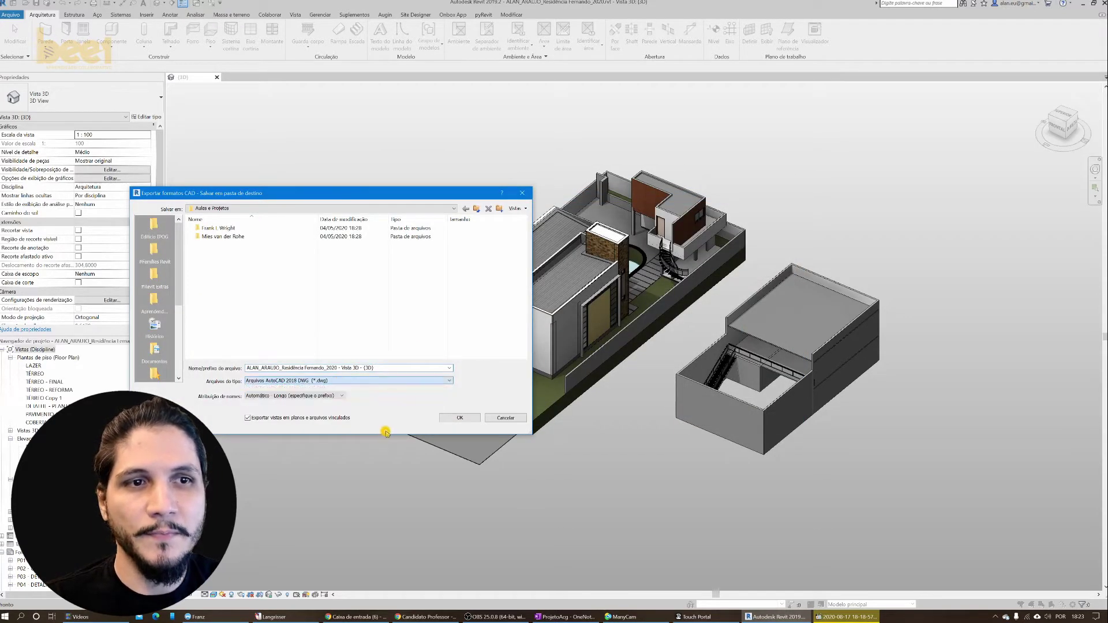
{"action": "left_click", "coordinate": [516, 420]}
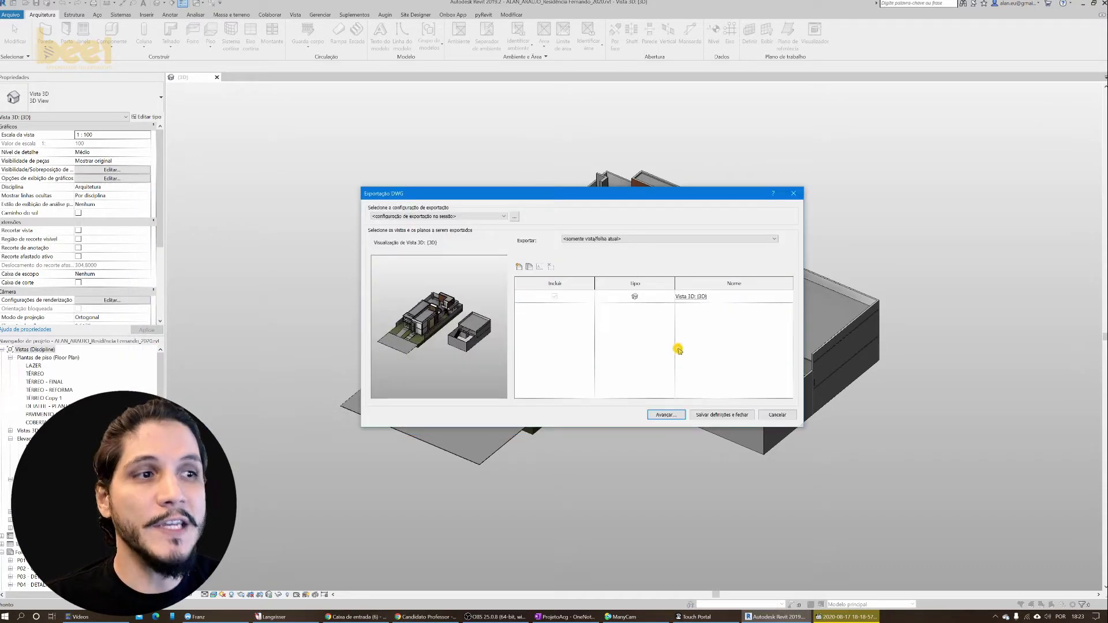
{"action": "left_click", "coordinate": [778, 415]}
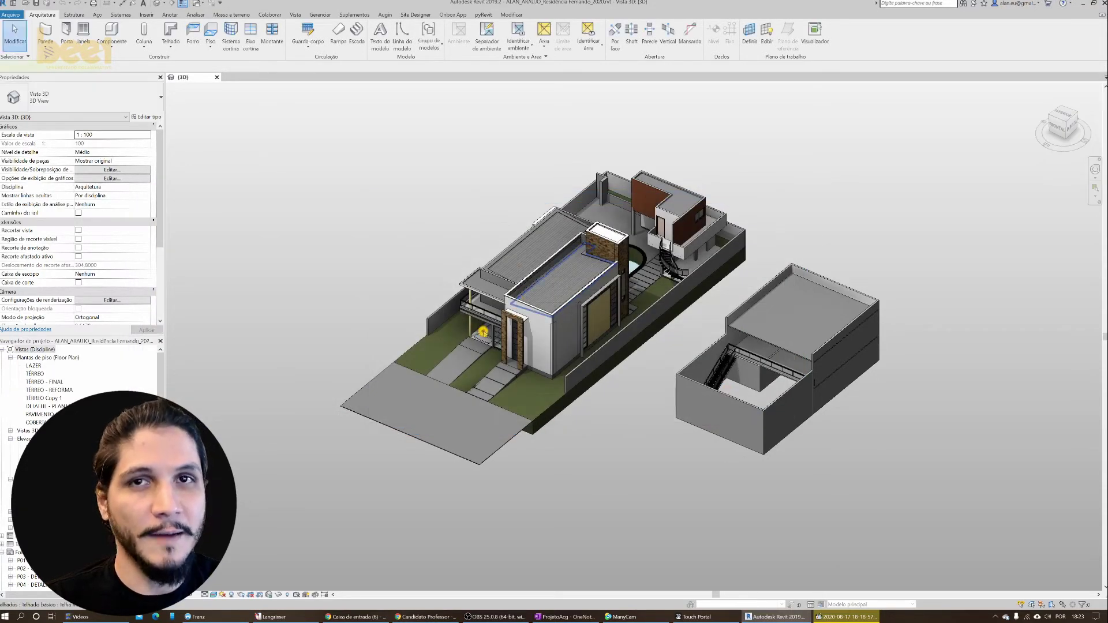
- Orbit the 3D house model to view it from the front
{"action": "left_click", "coordinate": [482, 332]}
{"action": "middle_click_drag", "start_coordinate": [483, 332], "coordinate": [543, 312], "text": "shift"}
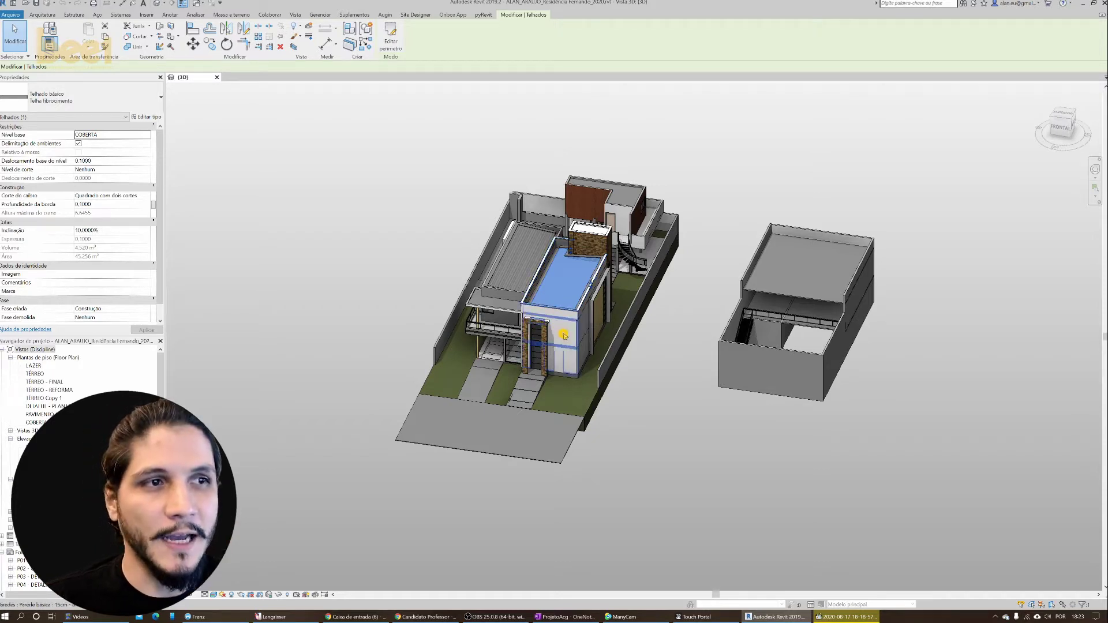
{"action": "left_click", "coordinate": [543, 314]}
{"action": "middle_click_drag", "start_coordinate": [543, 314], "coordinate": [542, 339], "text": "shift"}
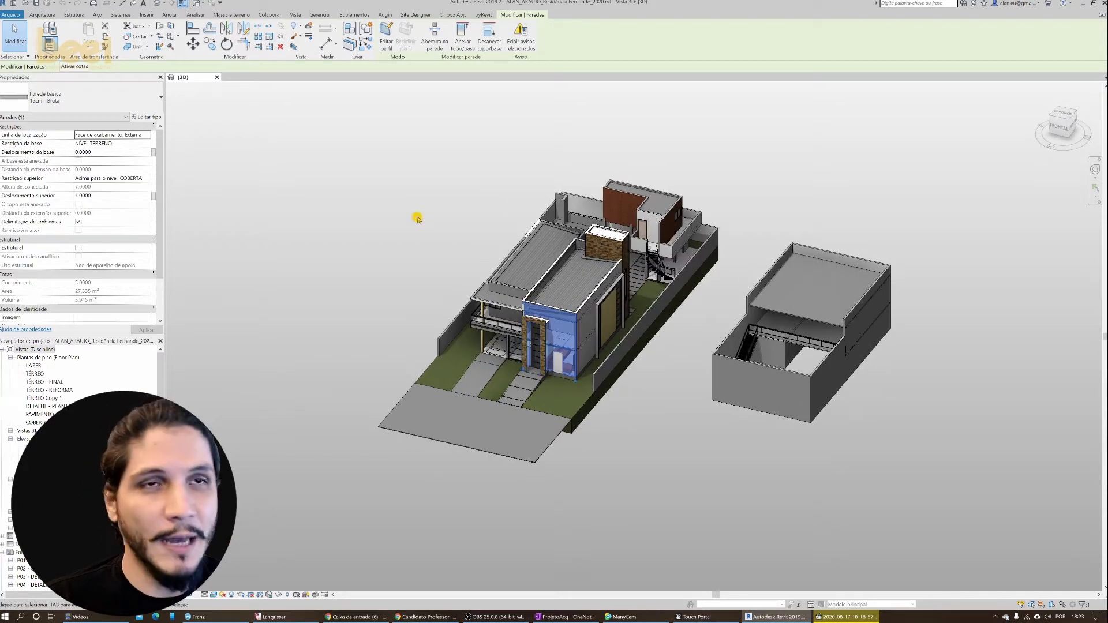
{"action": "mouse_move", "coordinate": [401, 218]}
{"action": "middle_mouse_down", "text": "shift"}
{"action": "mouse_move", "coordinate": [378, 245]}
{"action": "mouse_move", "coordinate": [587, 217]}
{"action": "middle_mouse_up", "text": "shift"}
- Zoom in on the house, bring up the TÉRREO floor plan, and return to the 3D view
{"action": "scroll", "coordinate": [551, 280], "scroll_direction": "up", "scroll_amount": 2}
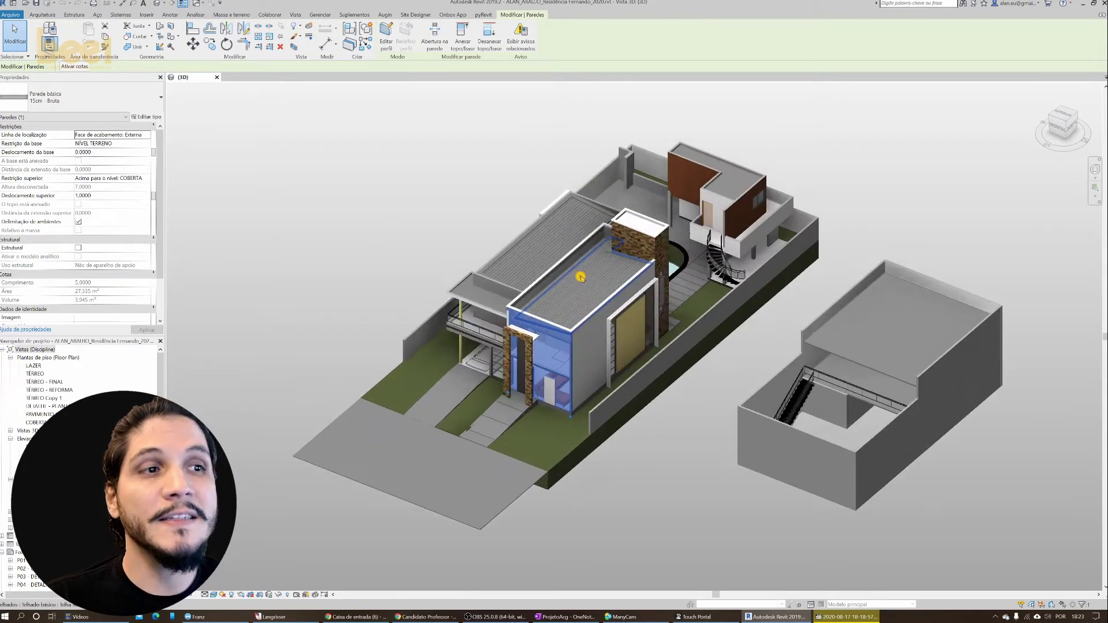
{"action": "scroll", "coordinate": [554, 295], "scroll_direction": "up", "scroll_amount": 2}
{"action": "left_click", "coordinate": [554, 306]}
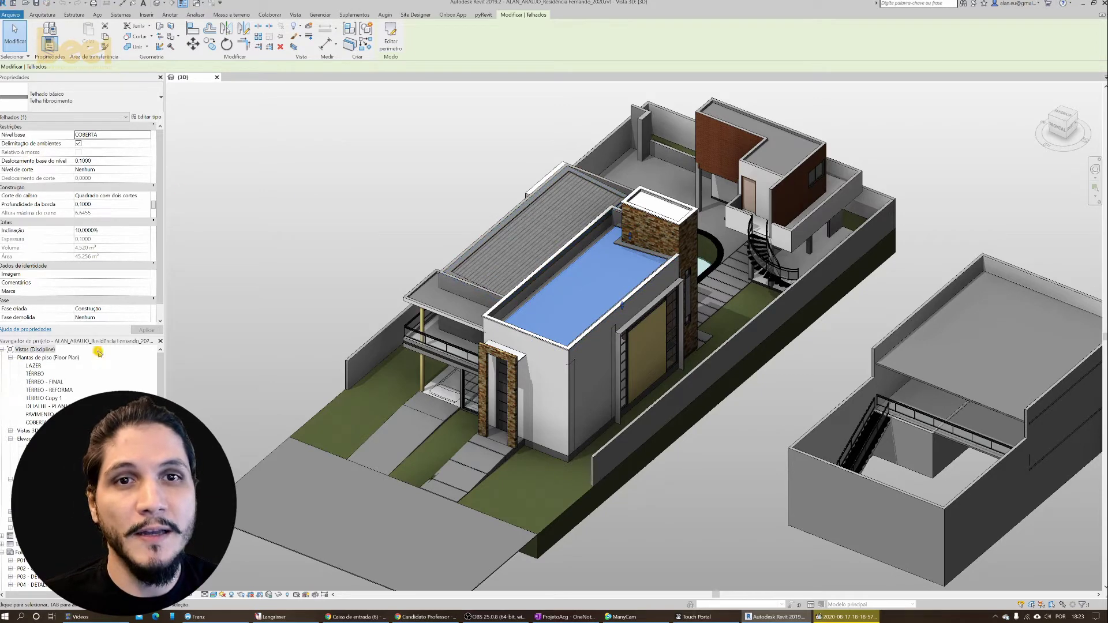
{"action": "double_click", "coordinate": [35, 374]}
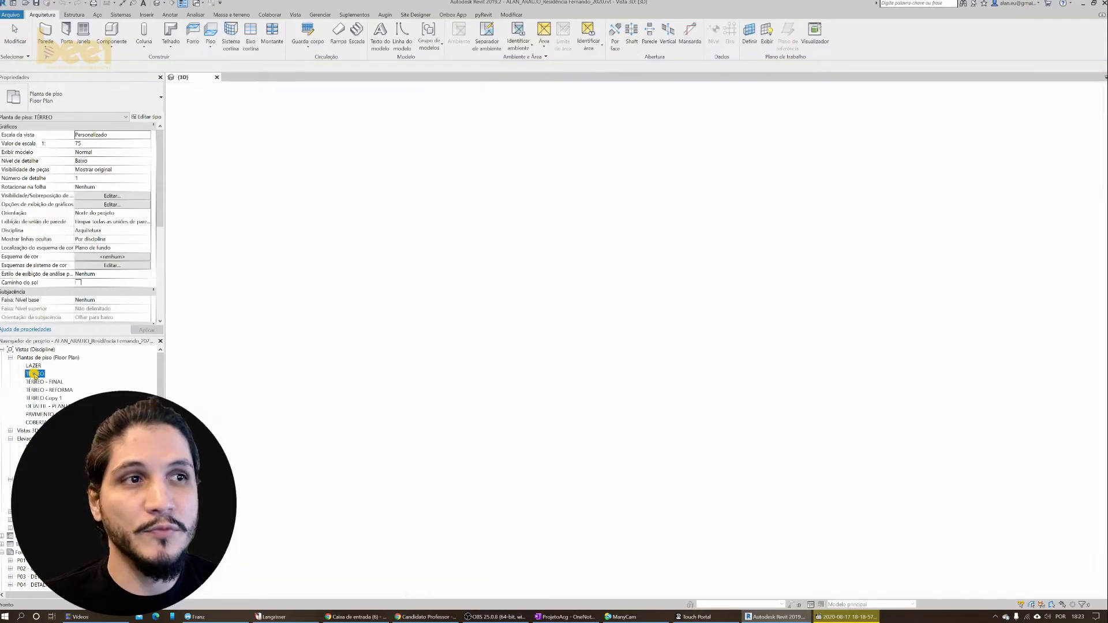
{"action": "left_click", "coordinate": [157, 4]}
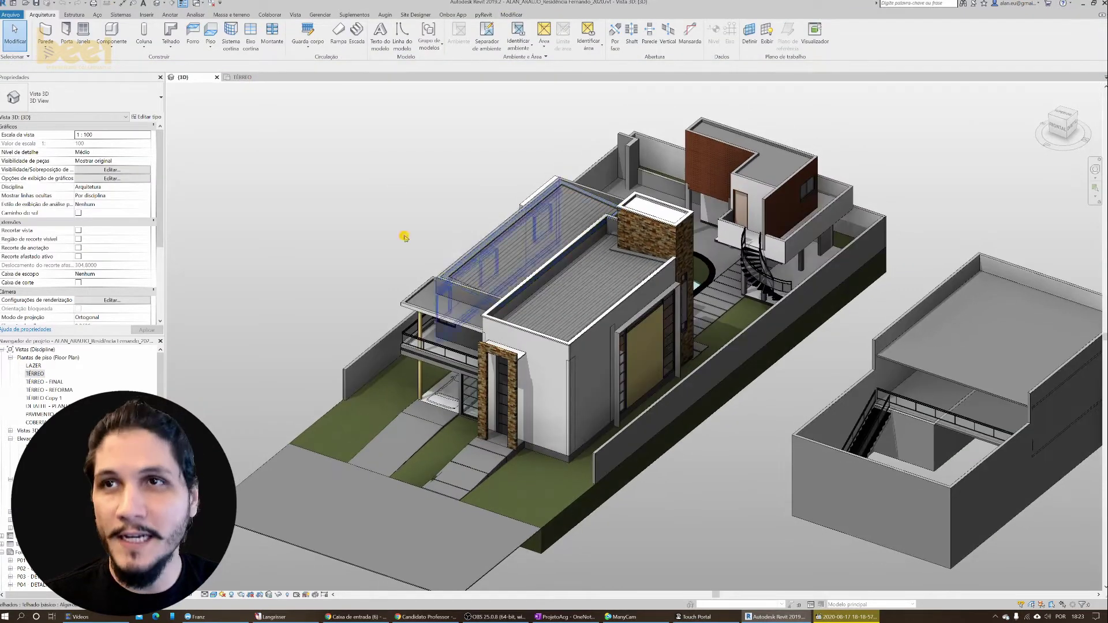
- Bring up the DWG export setup via File > Export > CAD Formats > DWG
{"action": "left_click", "coordinate": [10, 14]}
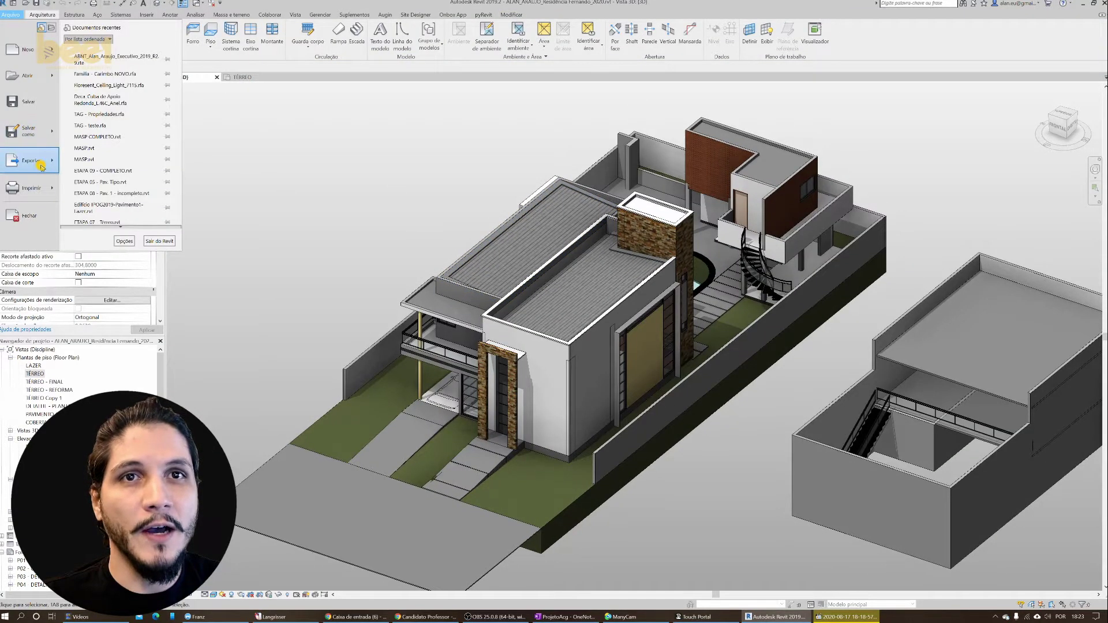
{"action": "left_click", "coordinate": [41, 167]}
{"action": "mouse_move", "coordinate": [117, 60]}
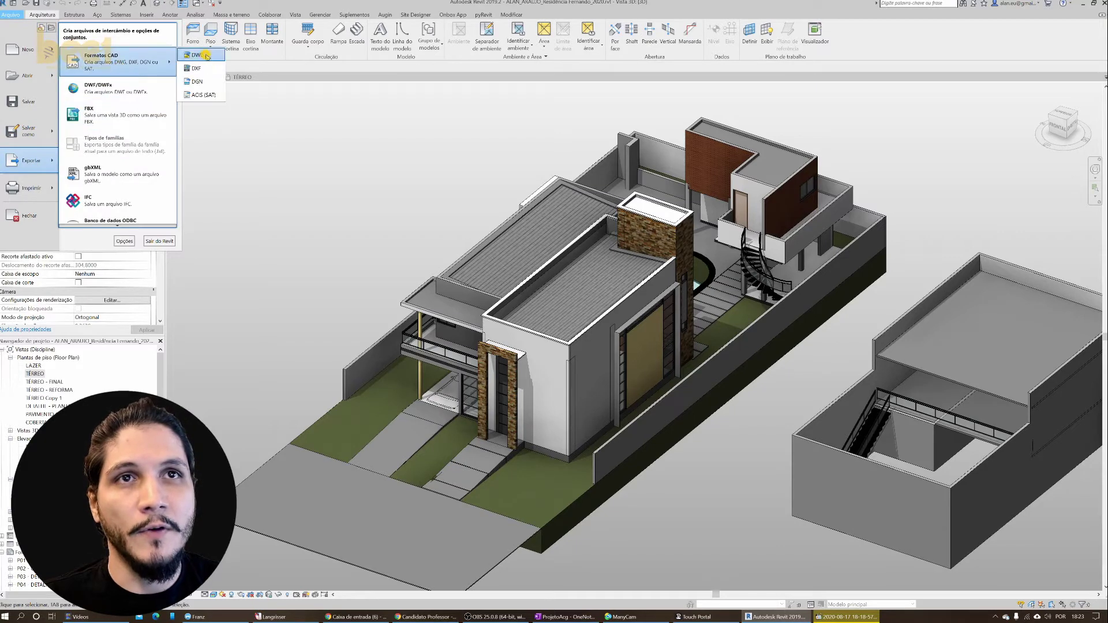
{"action": "left_click", "coordinate": [200, 56]}
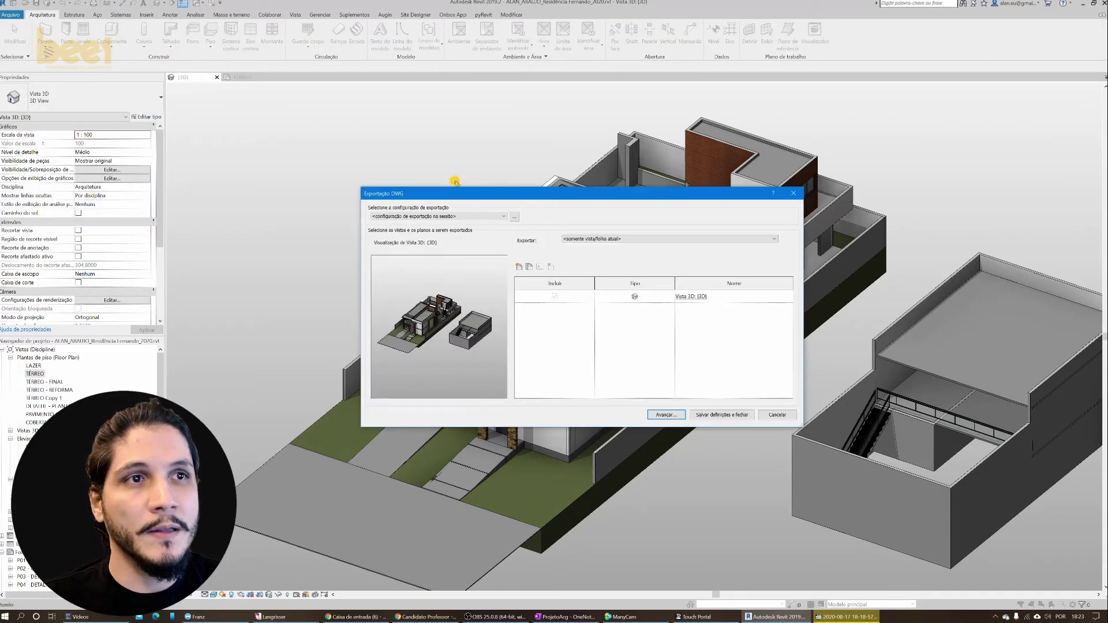
{"action": "left_click", "coordinate": [517, 217]}
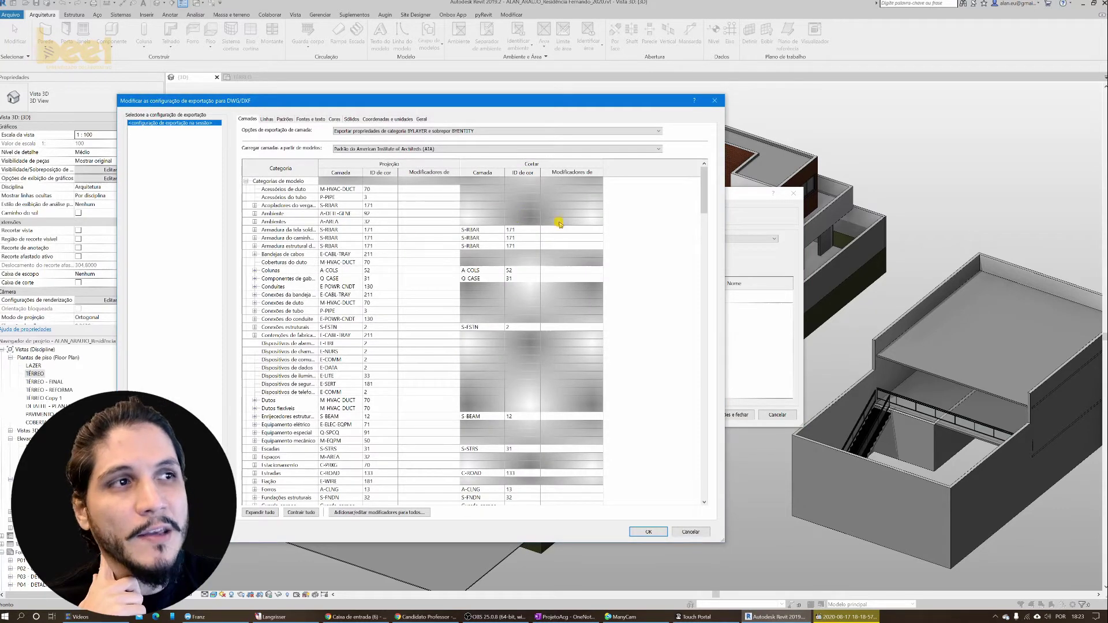
- Review the Linhas, Padrões, Fontes e texto and Cores export settings
{"action": "mouse_move", "coordinate": [710, 191]}
{"action": "left_mouse_down"}
{"action": "mouse_move", "coordinate": [700, 458]}
{"action": "mouse_move", "coordinate": [675, 210]}
{"action": "mouse_move", "coordinate": [692, 159]}
{"action": "left_mouse_up"}
{"action": "left_click", "coordinate": [267, 120]}
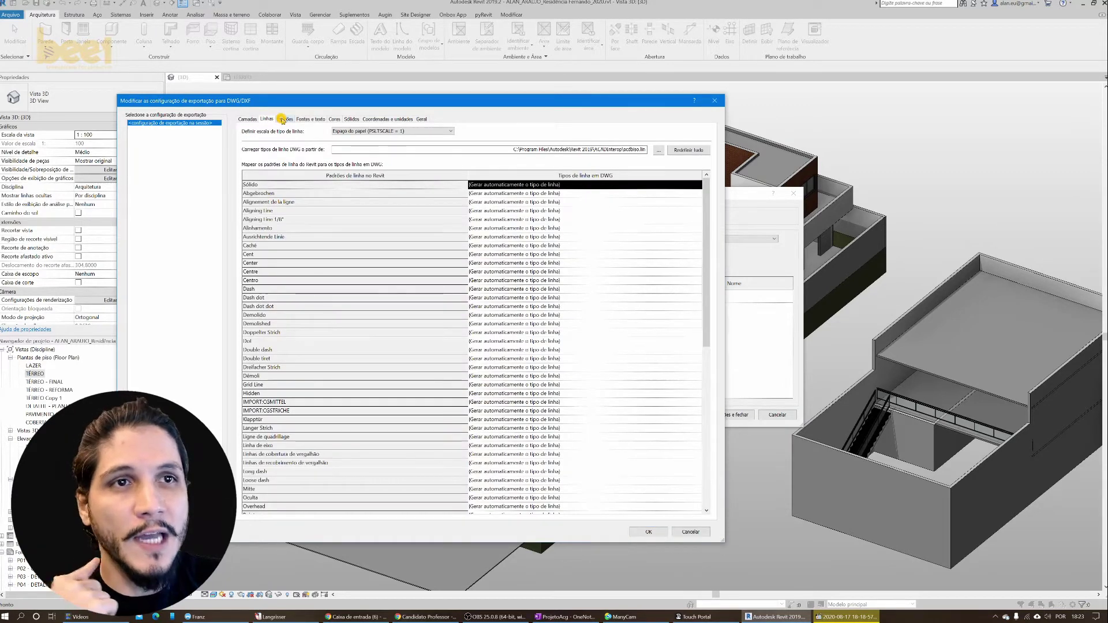
{"action": "left_click", "coordinate": [282, 120]}
{"action": "left_click", "coordinate": [306, 120]}
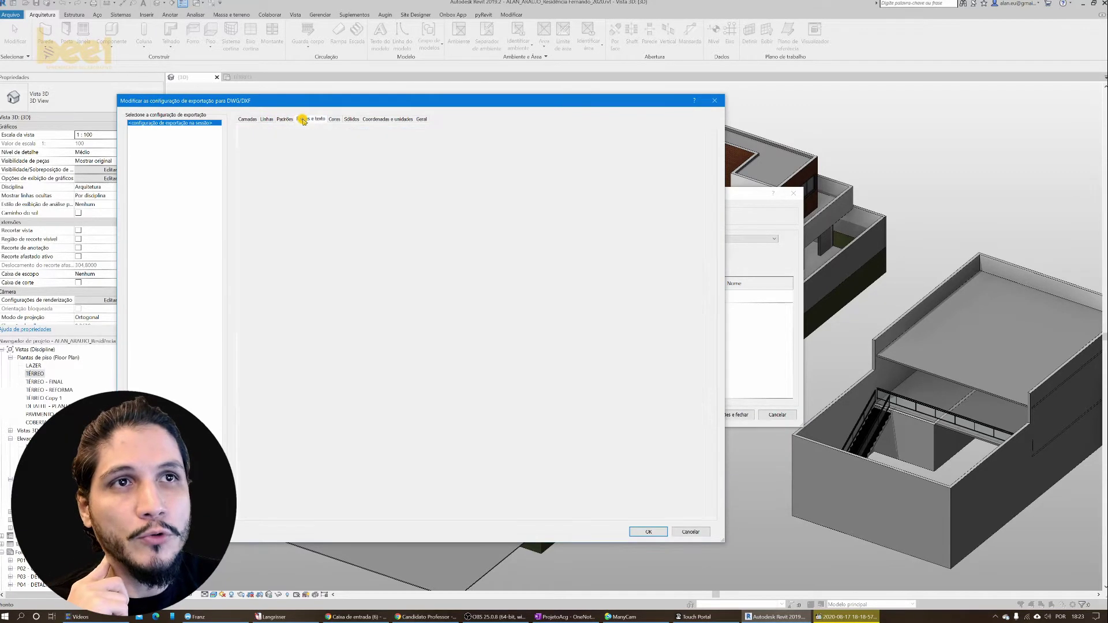
{"action": "left_click", "coordinate": [336, 119]}
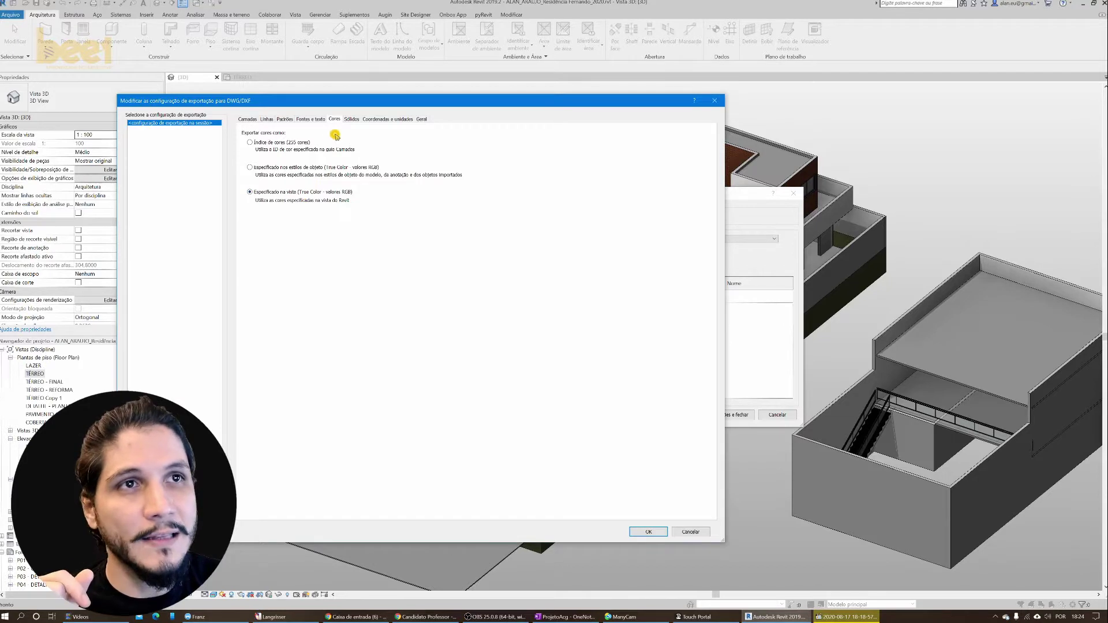
- Check the Sólidos, Coordenadas e unidades and Geral settings, keeping solids exported as ACIS
{"action": "left_click", "coordinate": [351, 120]}
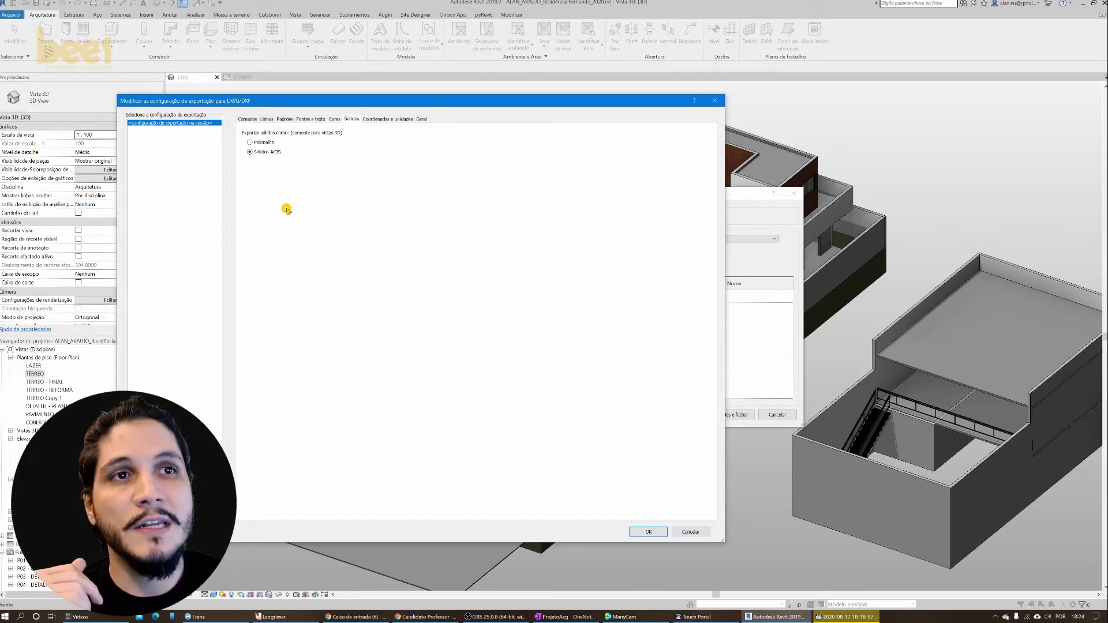
{"action": "left_click", "coordinate": [386, 120]}
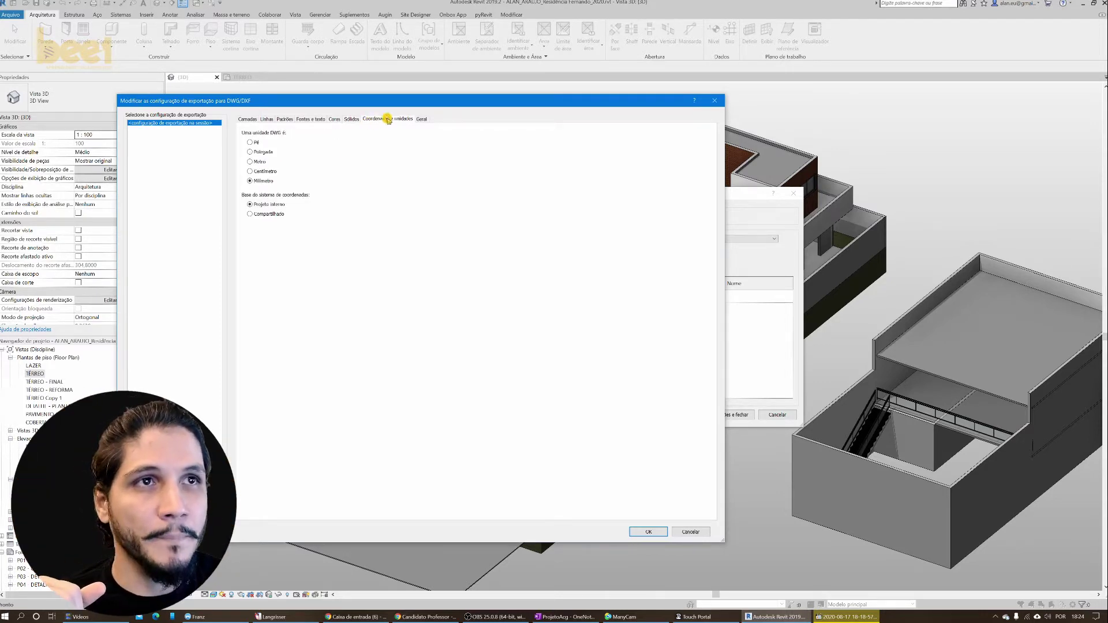
{"action": "left_click", "coordinate": [432, 118]}
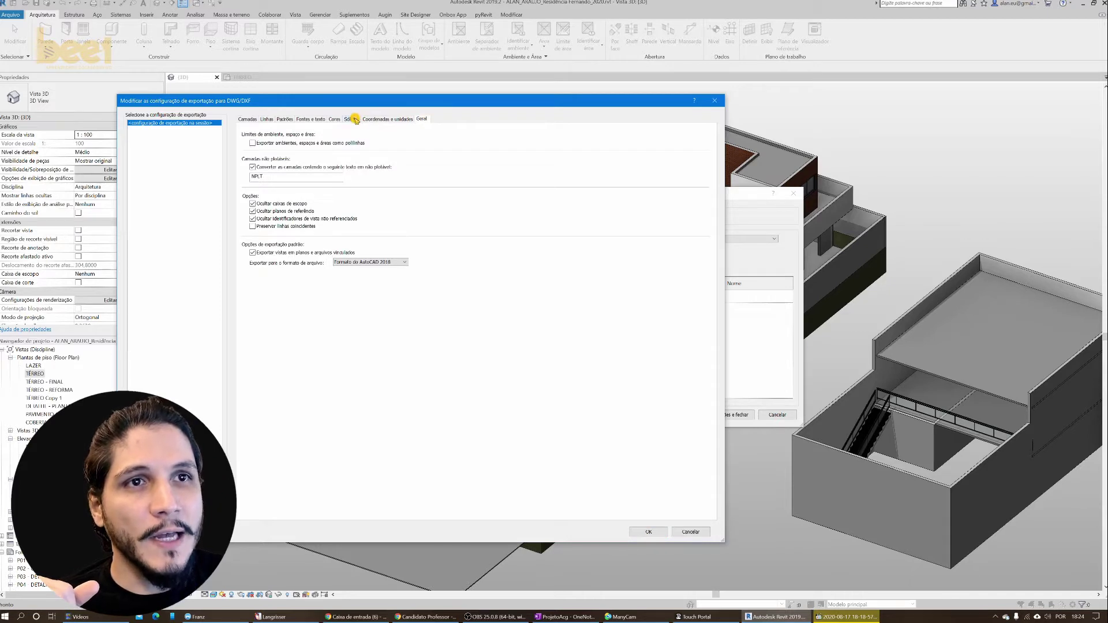
{"action": "left_click", "coordinate": [353, 119]}
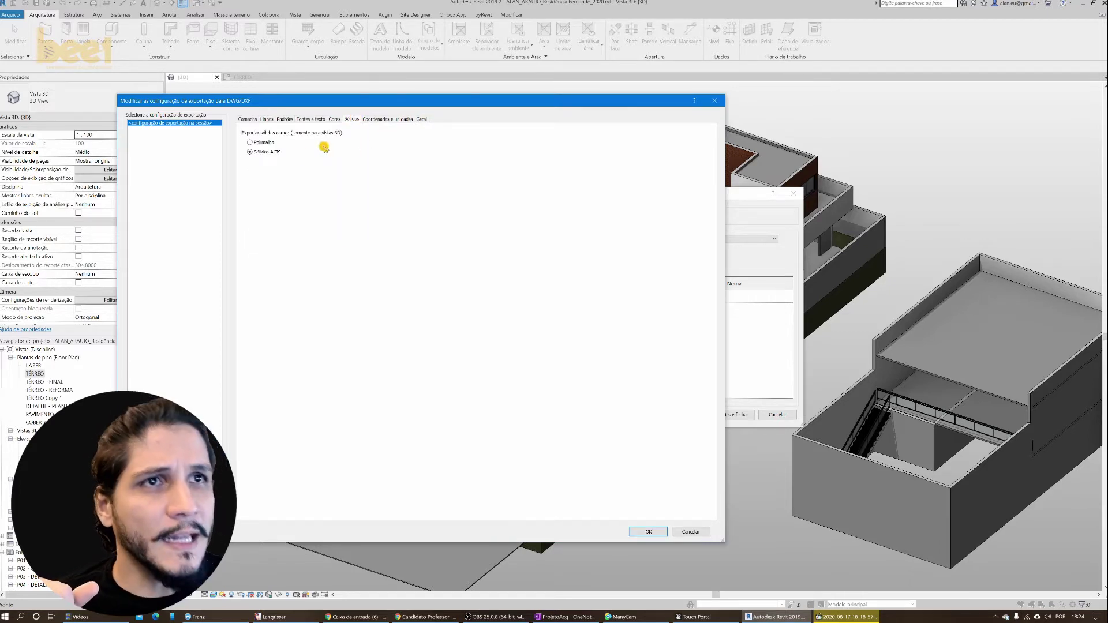
- Save the export as TESTE on the Desktop in AutoCAD 2007 DWG format
{"action": "left_click", "coordinate": [632, 536]}
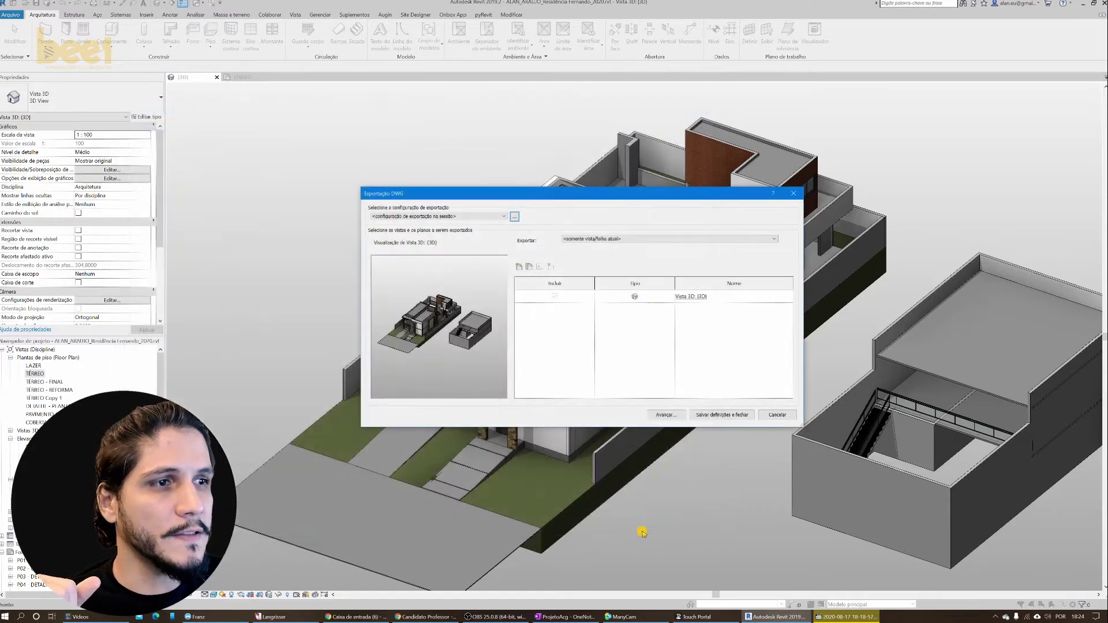
{"action": "left_click", "coordinate": [664, 414]}
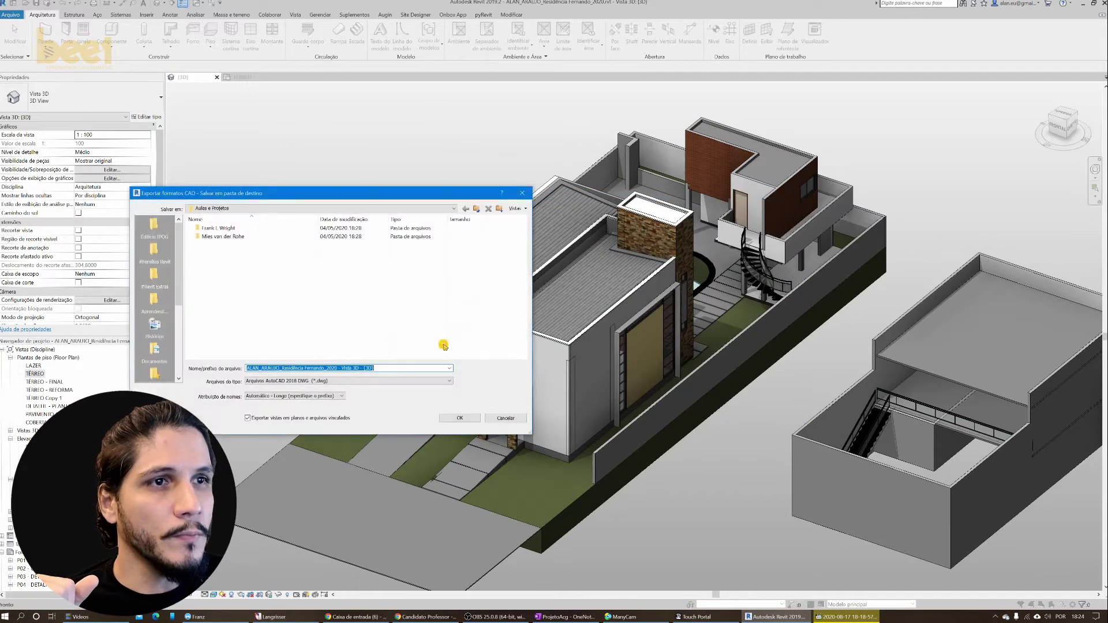
{"action": "left_click", "coordinate": [405, 382]}
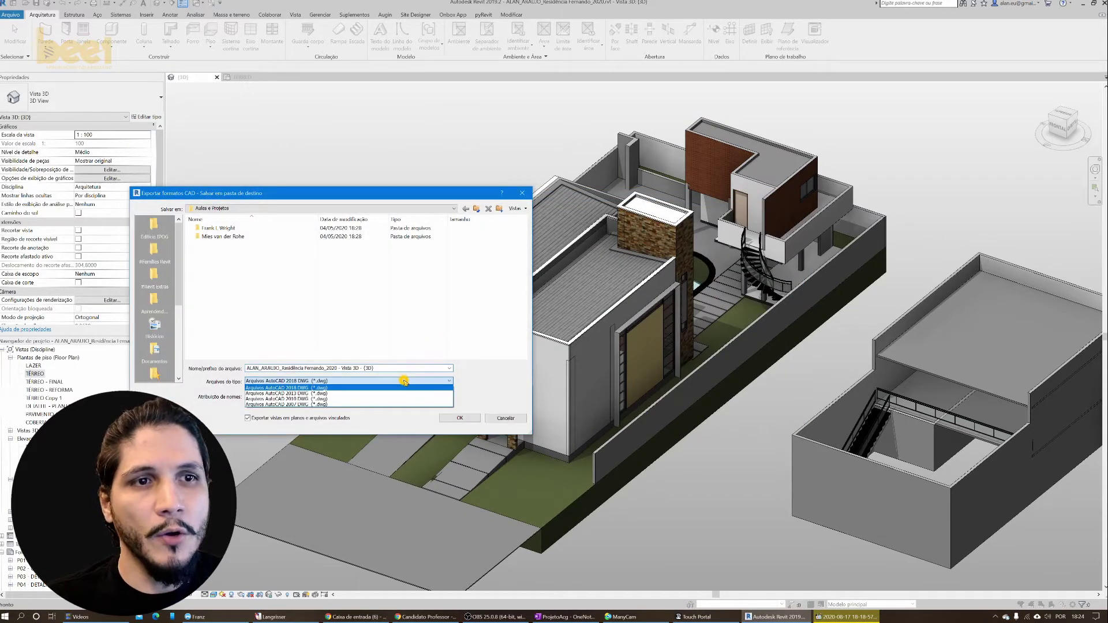
{"action": "left_click", "coordinate": [375, 403]}
{"action": "triple_click", "coordinate": [382, 369]}
{"action": "scroll", "coordinate": [174, 354], "scroll_direction": "down", "scroll_amount": 5}
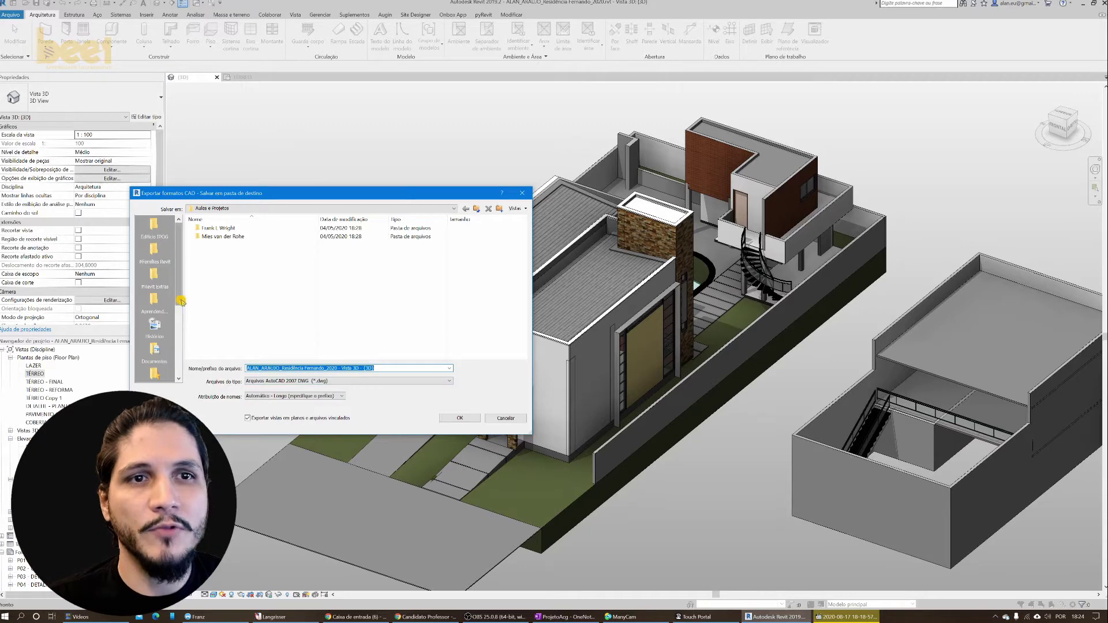
{"action": "left_click", "coordinate": [154, 324]}
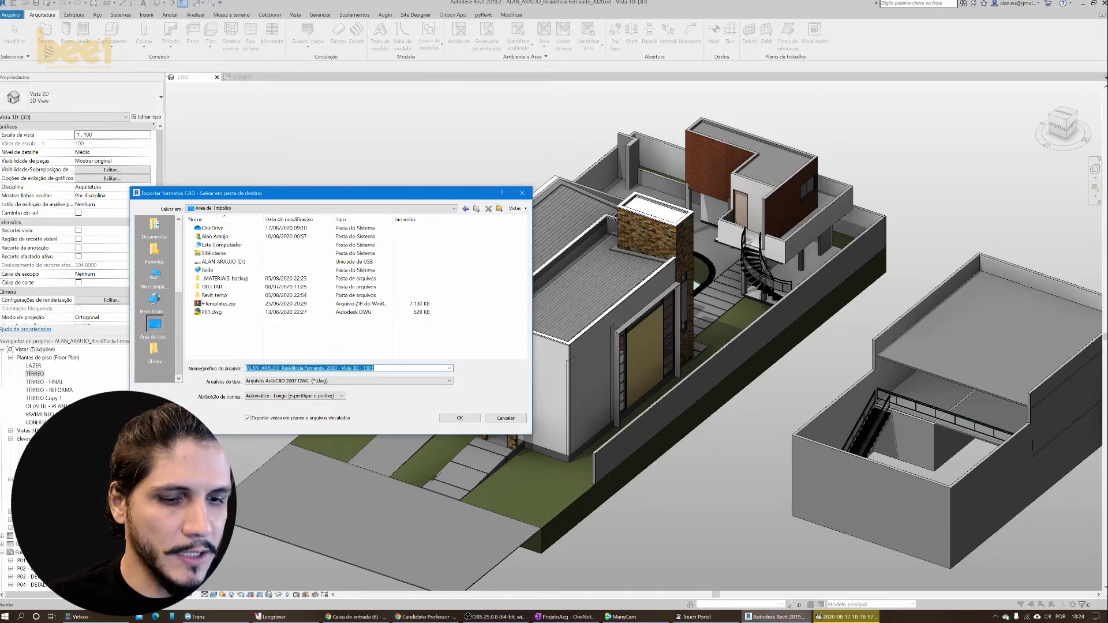
{"action": "type", "text": "TESTE"}
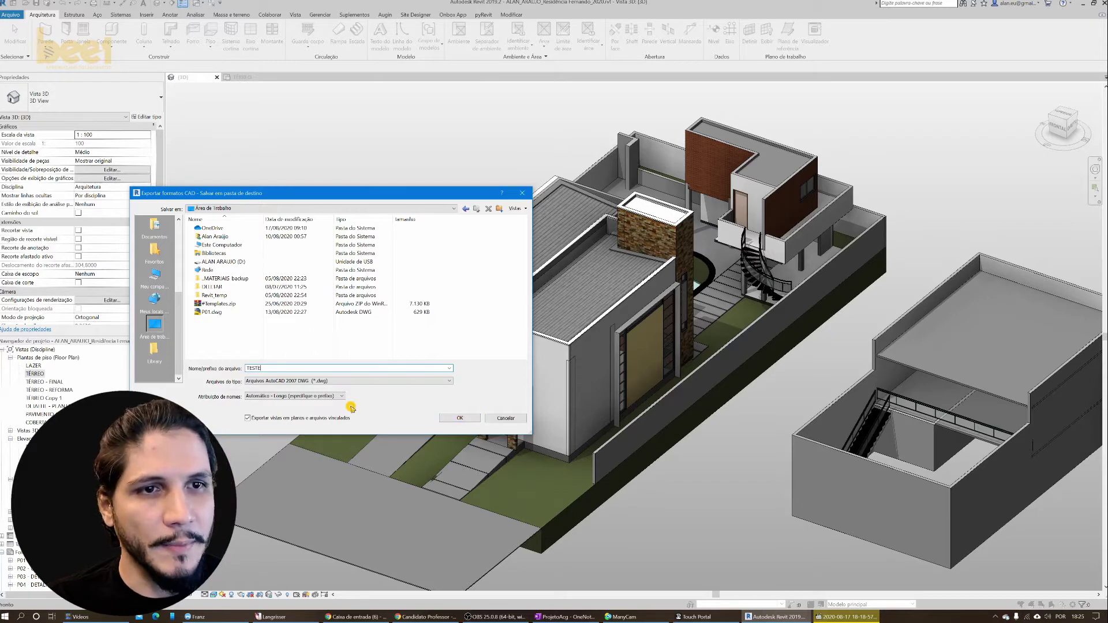
{"action": "left_click", "coordinate": [456, 418]}
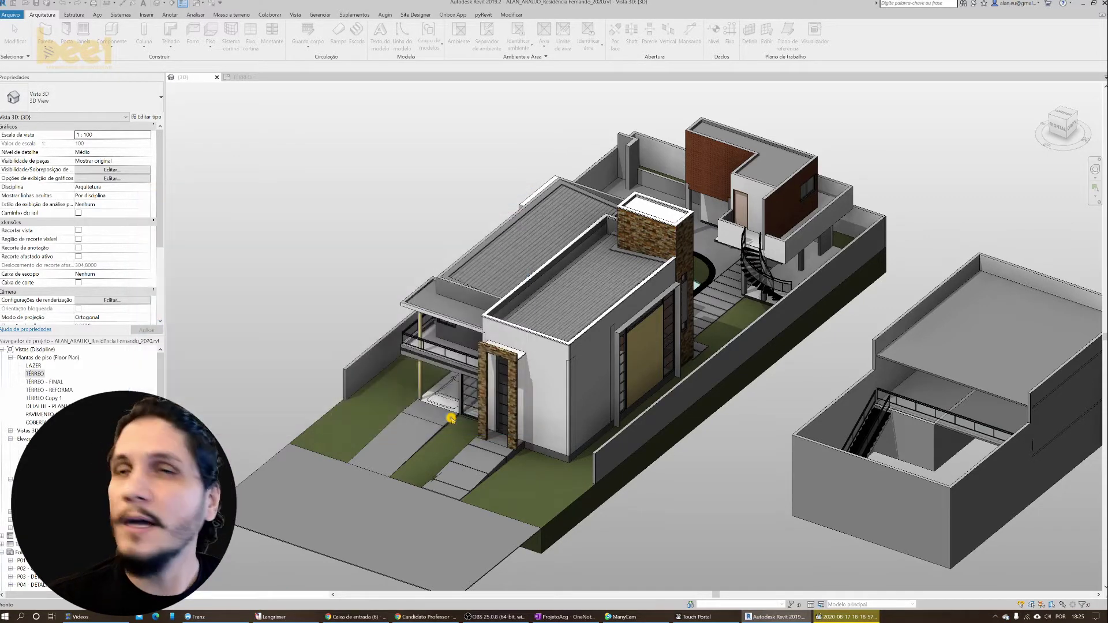
- Launch SketchUp Pro 2020 and begin a new model from the Simples Metros template
{"action": "key", "text": "super"}
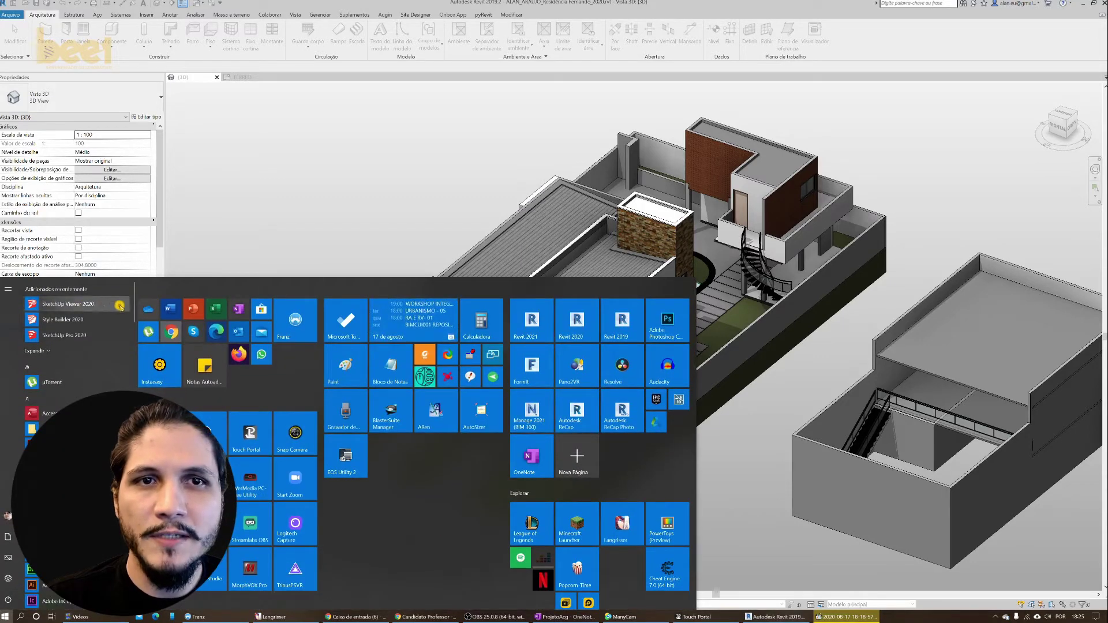
{"action": "left_click", "coordinate": [101, 336]}
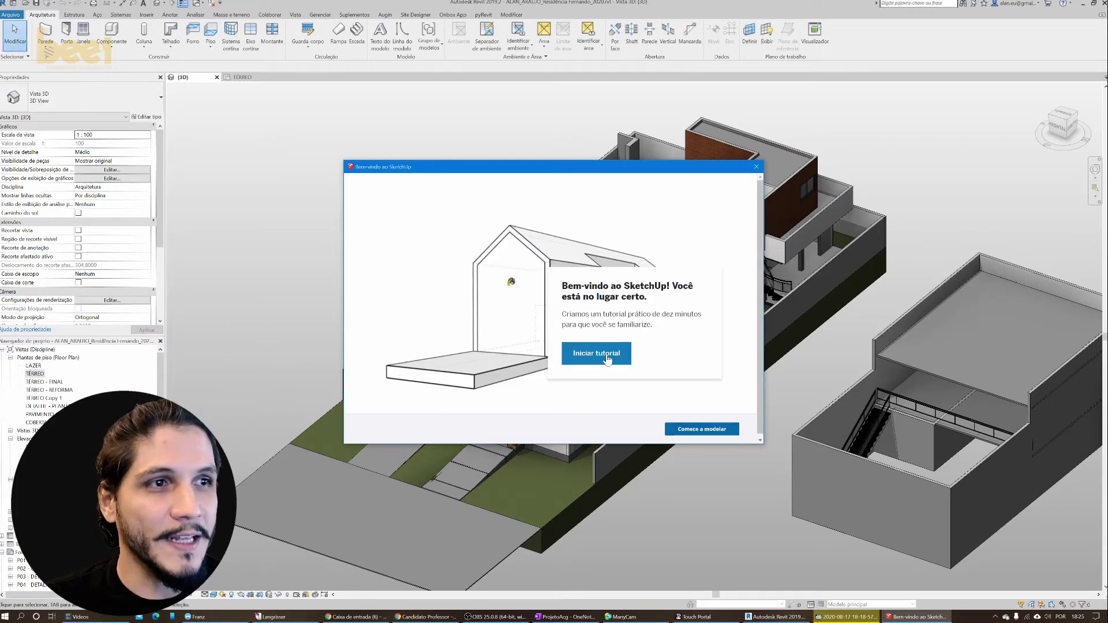
{"action": "left_click", "coordinate": [691, 431]}
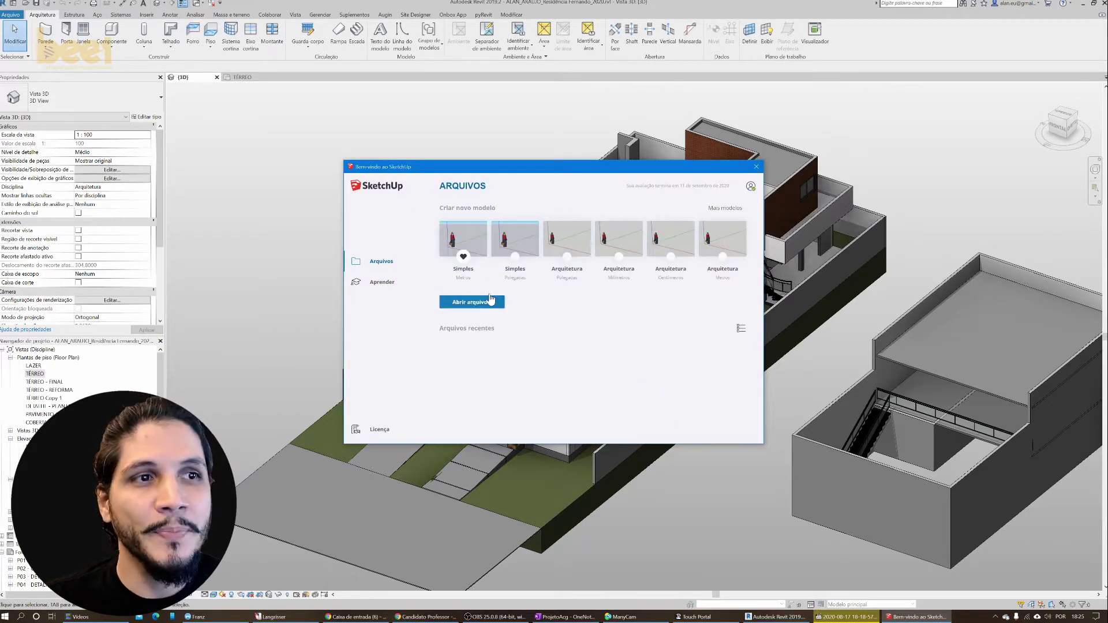
{"action": "left_click", "coordinate": [475, 241]}
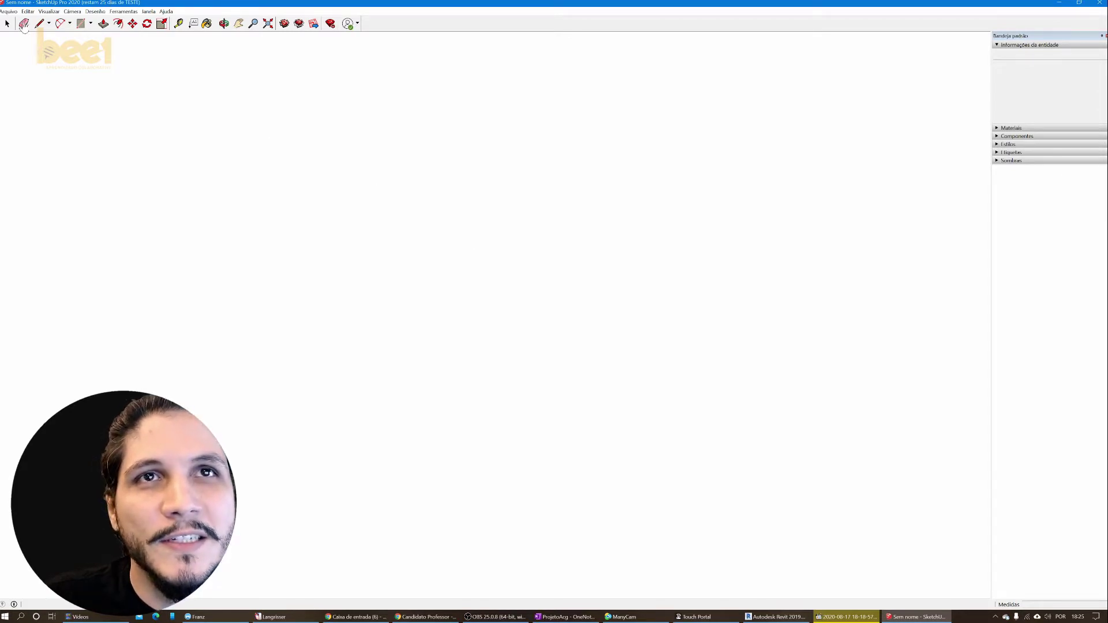
{"action": "scroll", "coordinate": [376, 281], "scroll_direction": "up", "scroll_amount": 2}
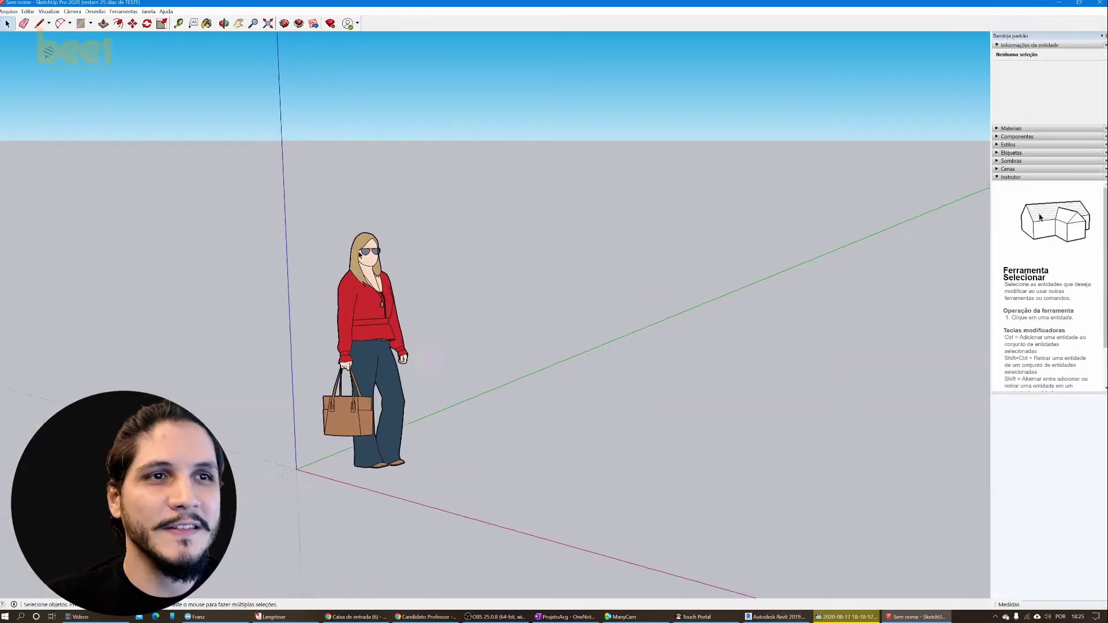
{"action": "scroll", "coordinate": [376, 281], "scroll_direction": "up", "scroll_amount": 3}
{"action": "scroll", "coordinate": [401, 285], "scroll_direction": "up", "scroll_amount": 3}
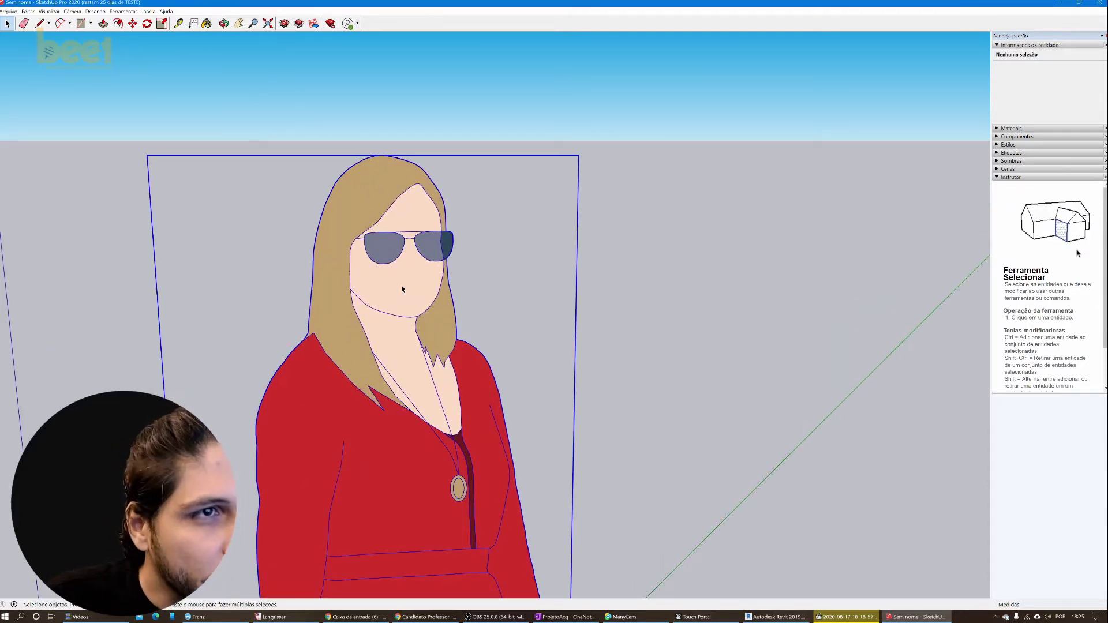
{"action": "triple_click", "coordinate": [402, 289]}
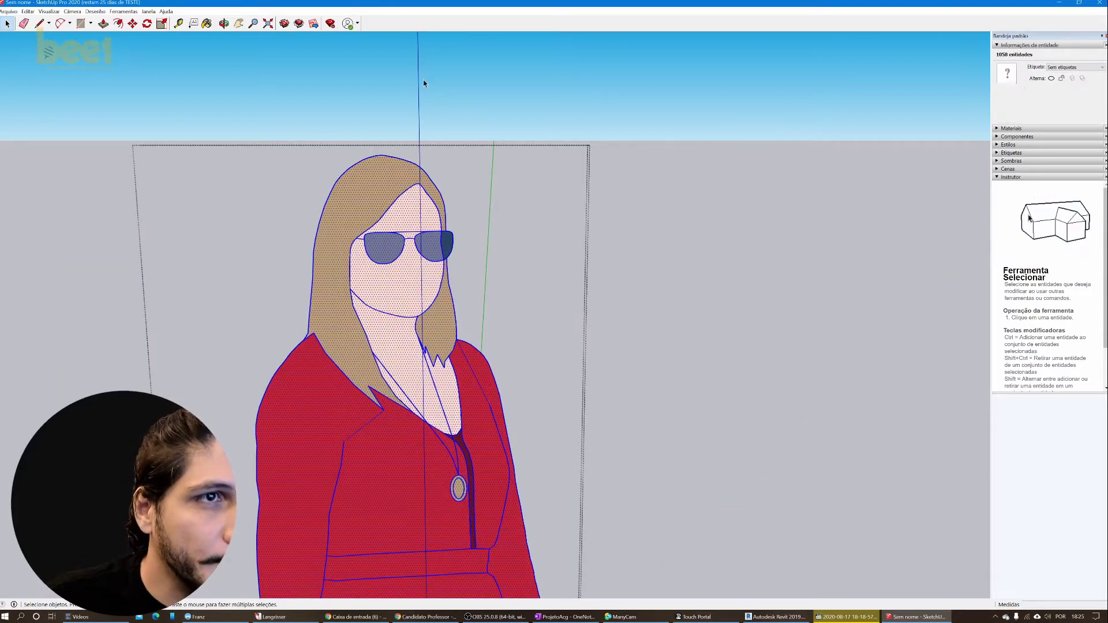
{"action": "left_click", "coordinate": [424, 80]}
{"action": "triple_click", "coordinate": [400, 274]}
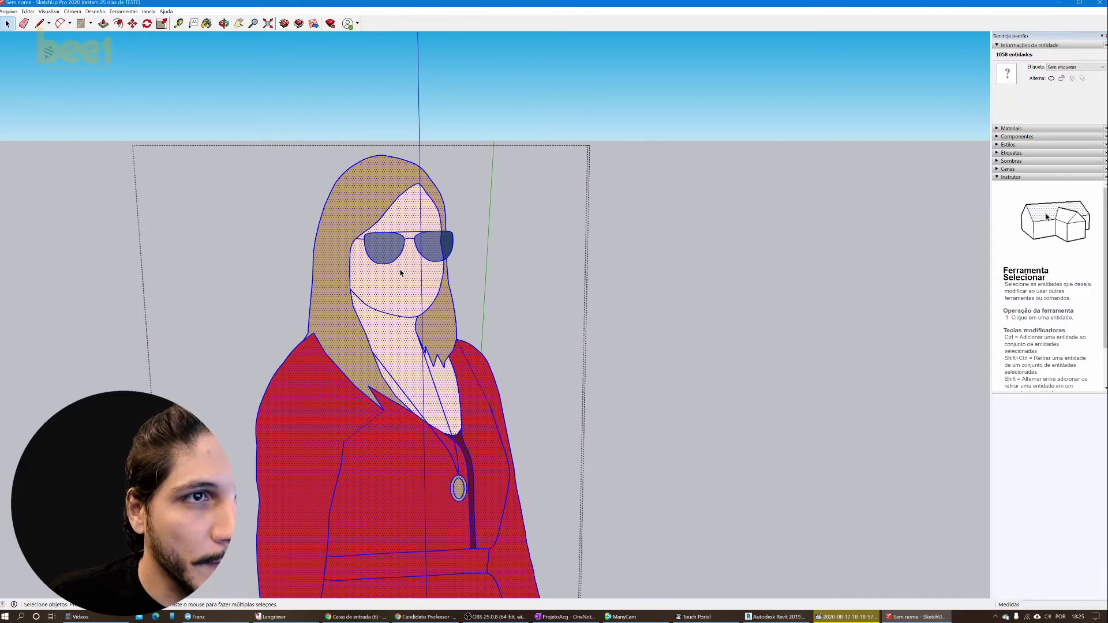
{"action": "left_click", "coordinate": [399, 274]}
{"action": "key", "text": "Escape"}
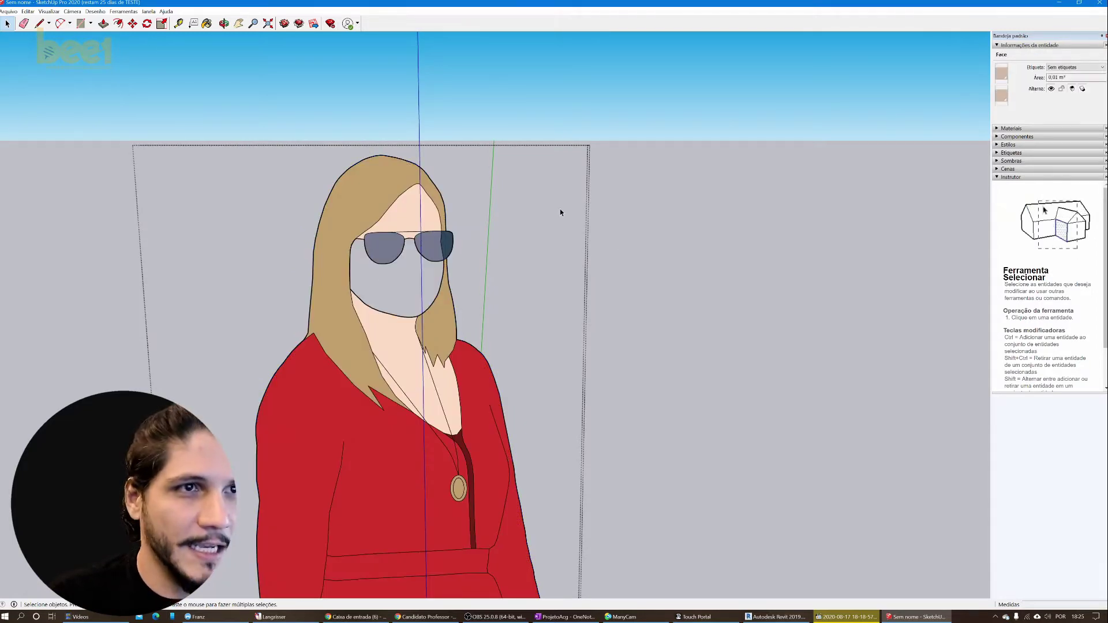
{"action": "key", "text": "o"}
{"action": "scroll", "coordinate": [525, 298], "scroll_direction": "down", "scroll_amount": 3}
{"action": "mouse_move", "coordinate": [526, 298]}
{"action": "left_mouse_down"}
{"action": "mouse_move", "coordinate": [484, 367]}
{"action": "mouse_move", "coordinate": [456, 312]}
{"action": "left_mouse_up"}
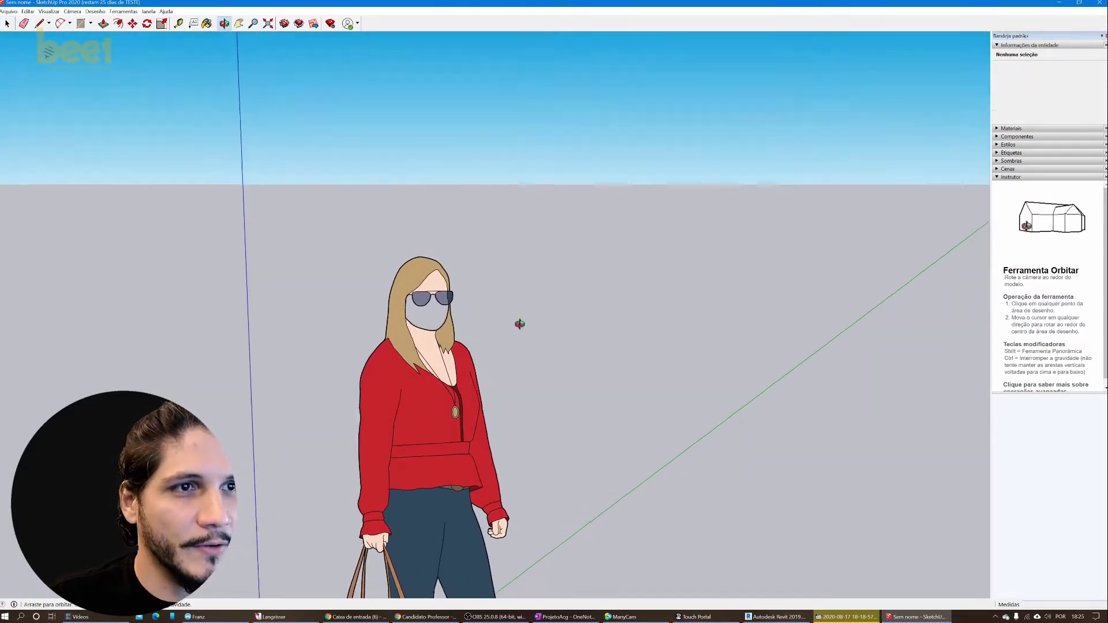
{"action": "key", "text": "space"}
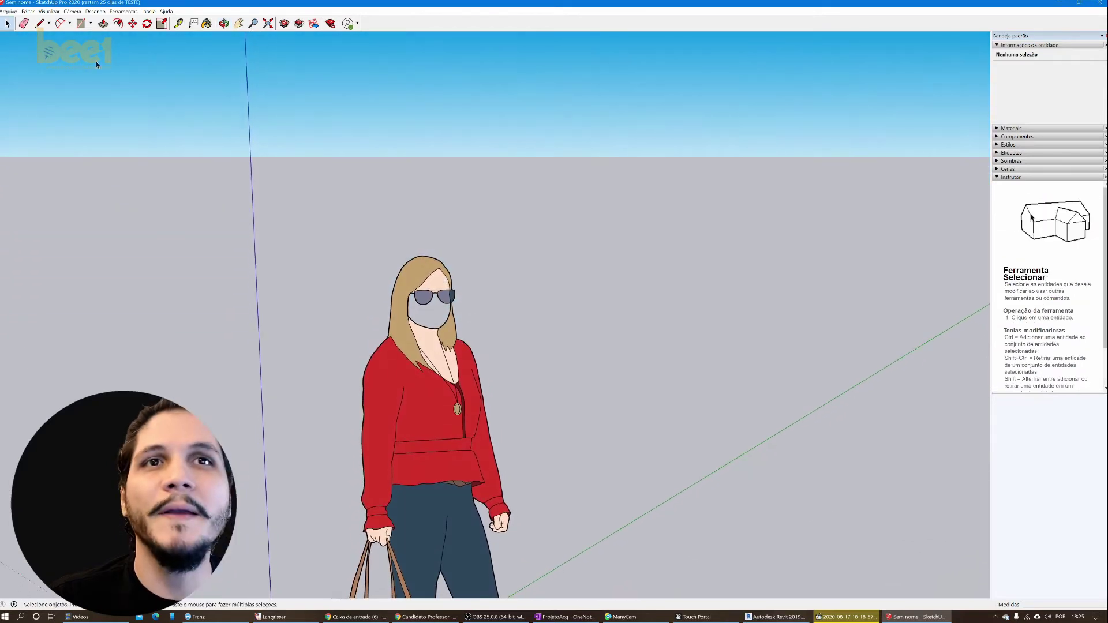
- Start a SketchUp import and select TESTE.dwg from the desktop
{"action": "left_click", "coordinate": [5, 12]}
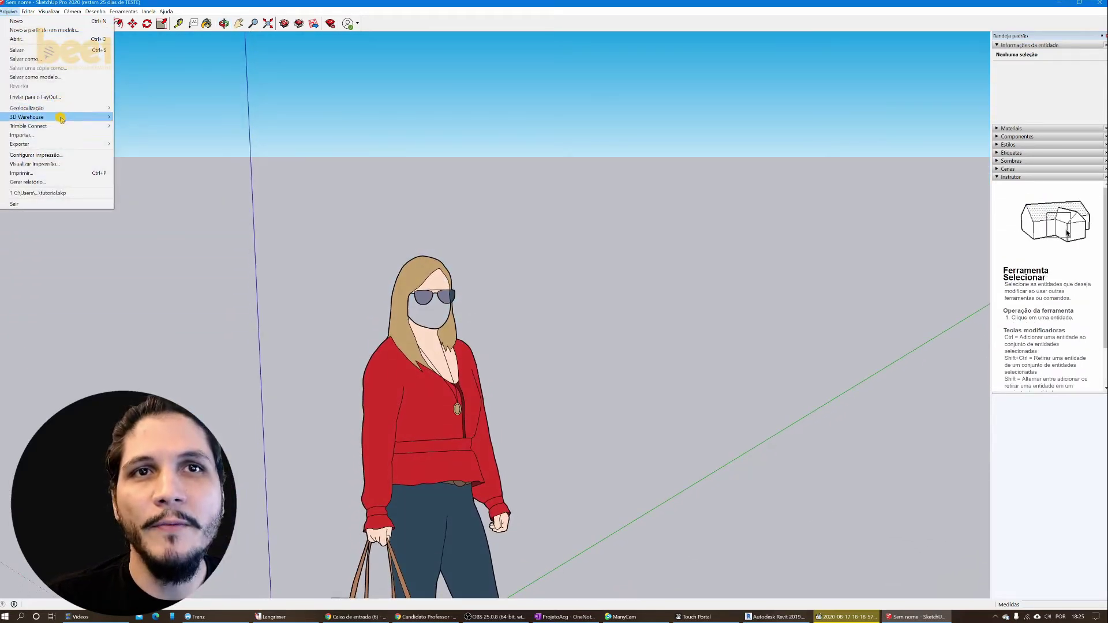
{"action": "left_click", "coordinate": [64, 136]}
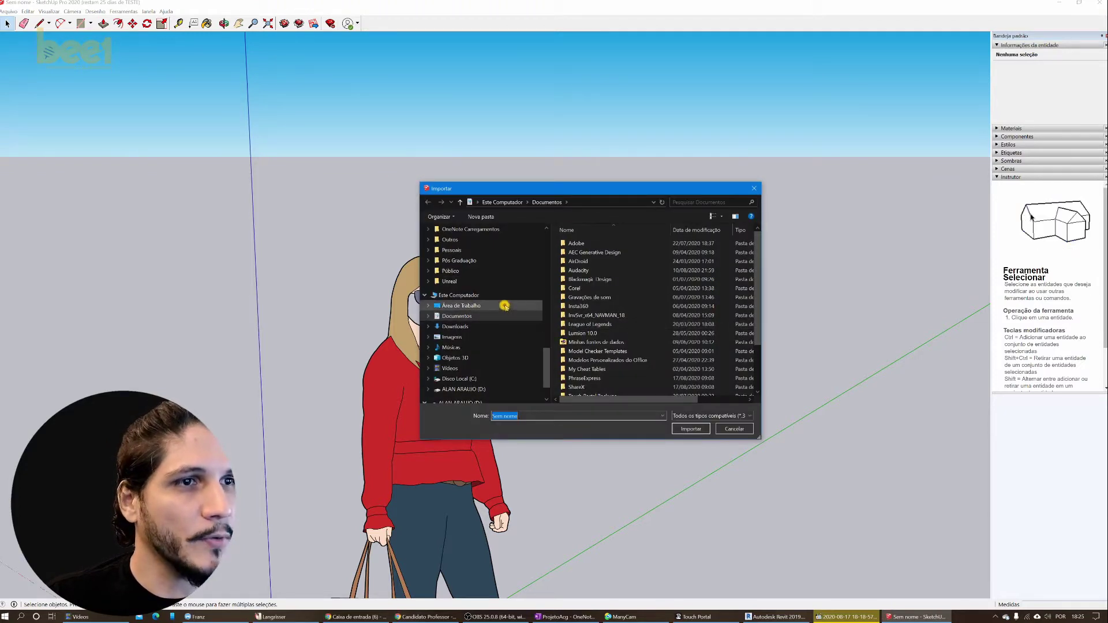
{"action": "scroll", "coordinate": [636, 346], "scroll_direction": "down", "scroll_amount": 3}
{"action": "scroll", "coordinate": [635, 358], "scroll_direction": "down", "scroll_amount": 2}
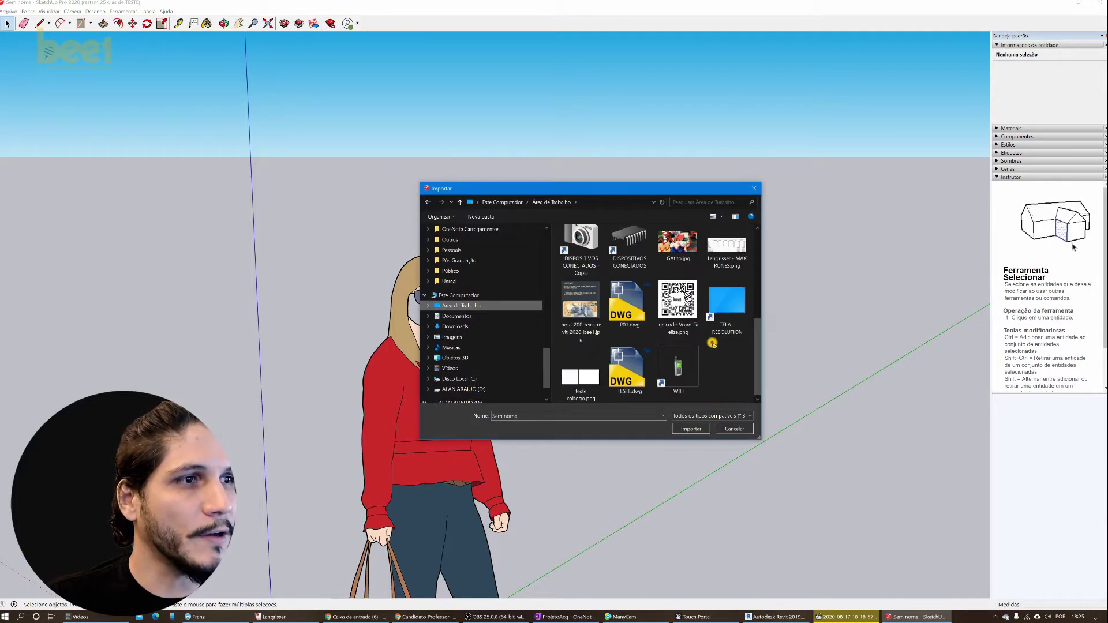
{"action": "left_click", "coordinate": [636, 378]}
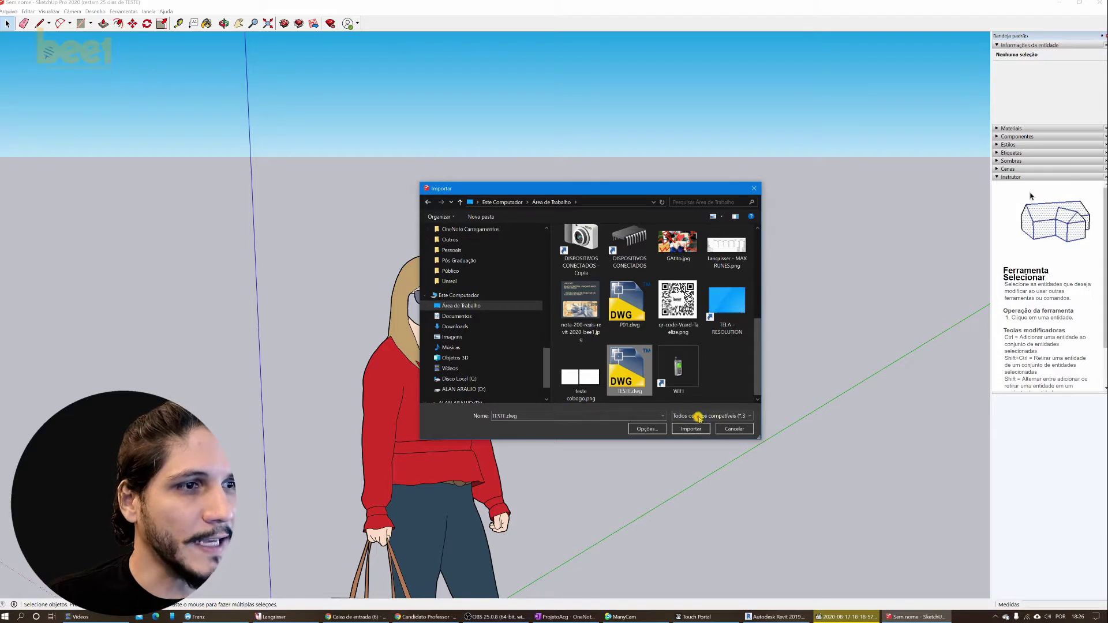
- Set the DWG import options to orient faces consistently with units in metres
{"action": "left_click", "coordinate": [641, 429]}
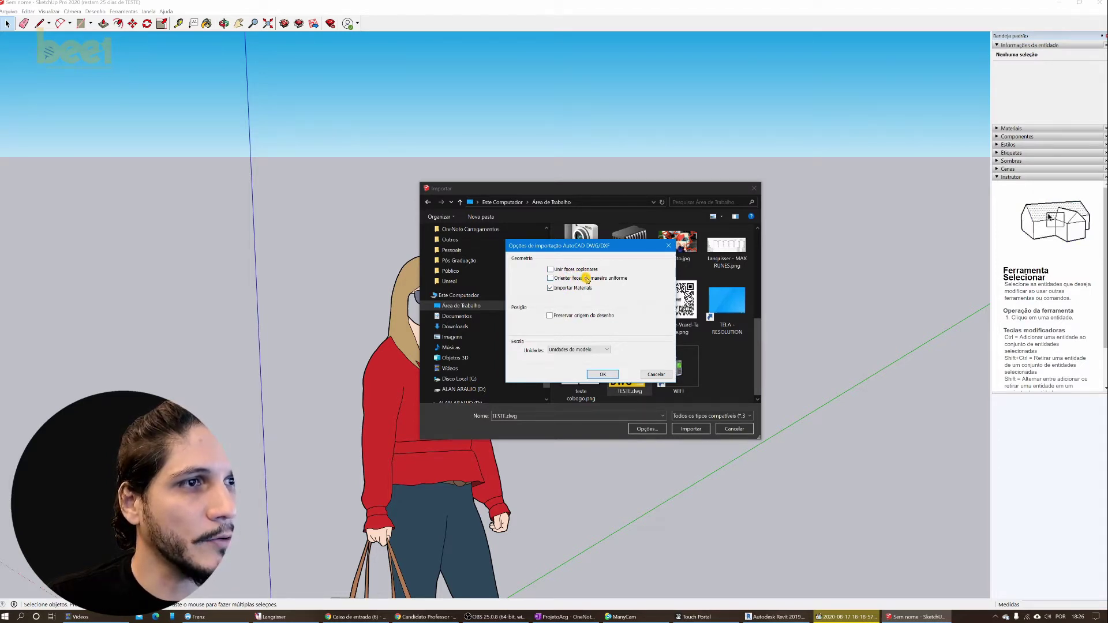
{"action": "left_click", "coordinate": [586, 279]}
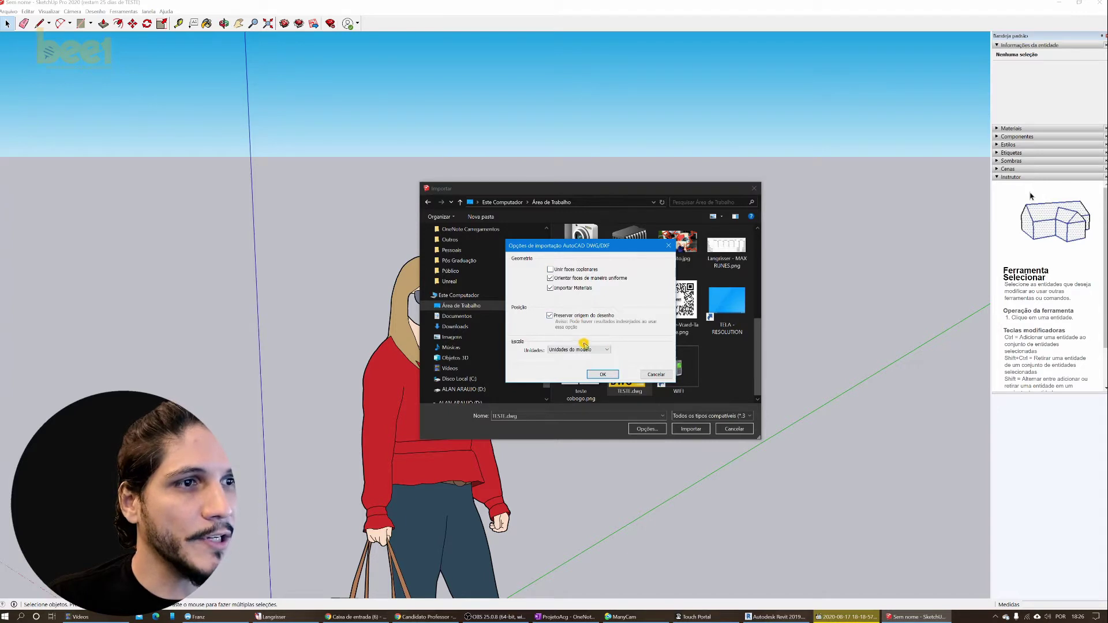
{"action": "left_click", "coordinate": [585, 346]}
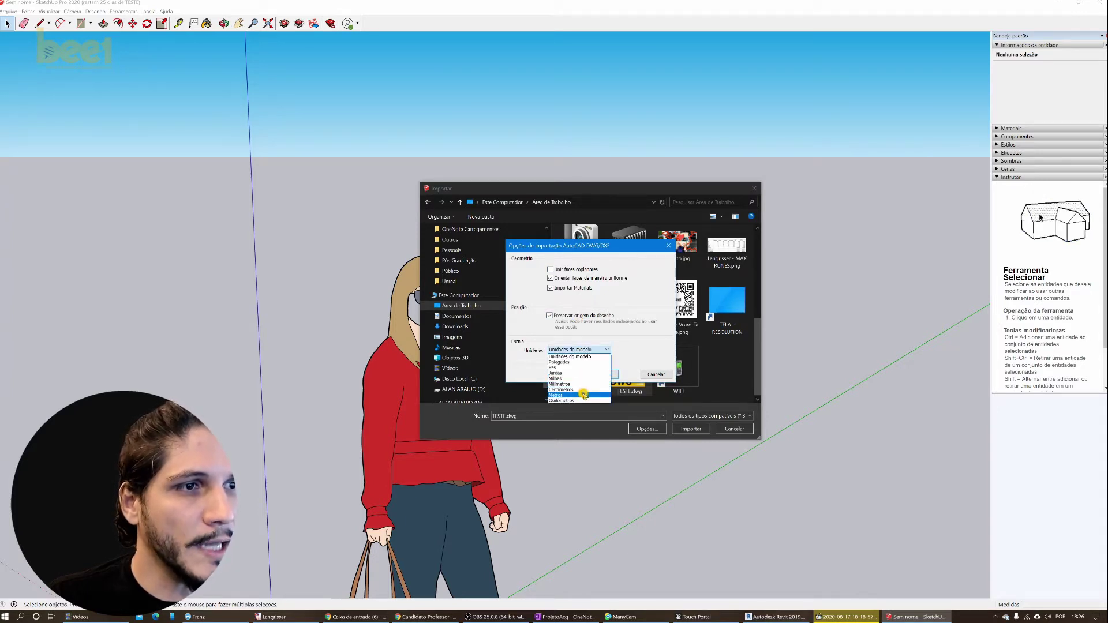
{"action": "left_click", "coordinate": [584, 396]}
{"action": "left_click", "coordinate": [605, 373]}
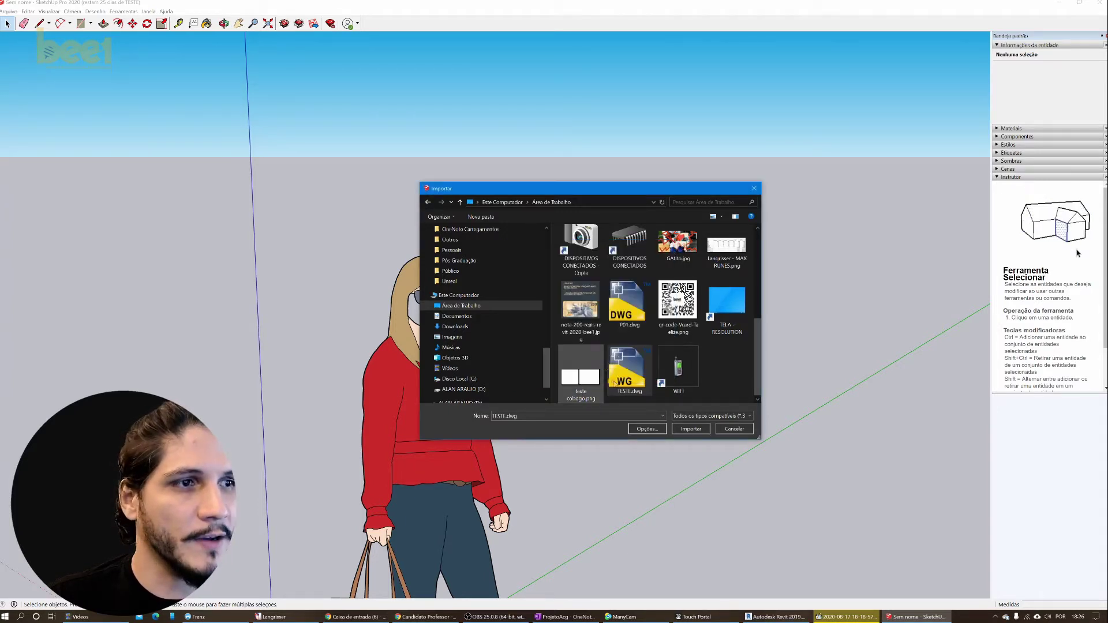
- Import TESTE.dwg into the model and dismiss the import results report
{"action": "left_click", "coordinate": [692, 428]}
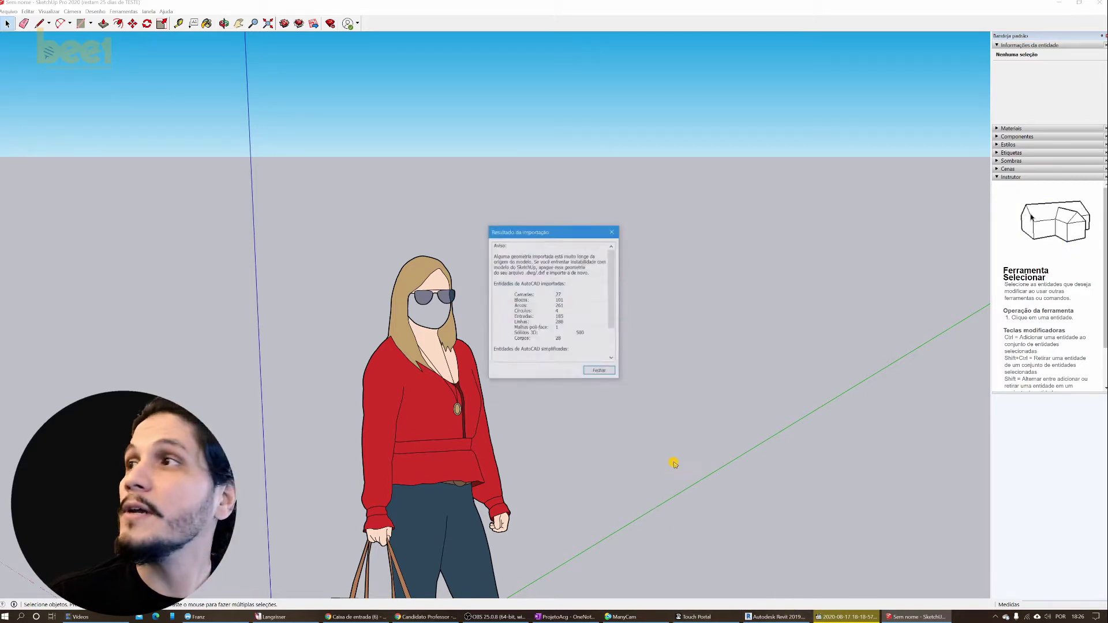
{"action": "left_click", "coordinate": [599, 371]}
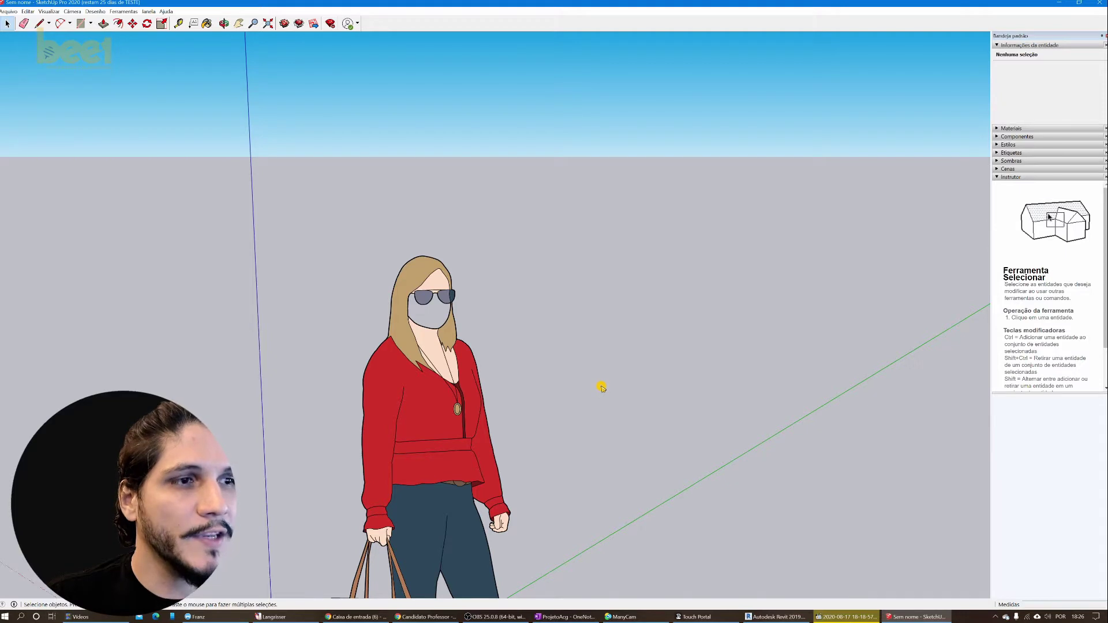
{"action": "scroll", "coordinate": [607, 389], "scroll_direction": "down", "scroll_amount": 5}
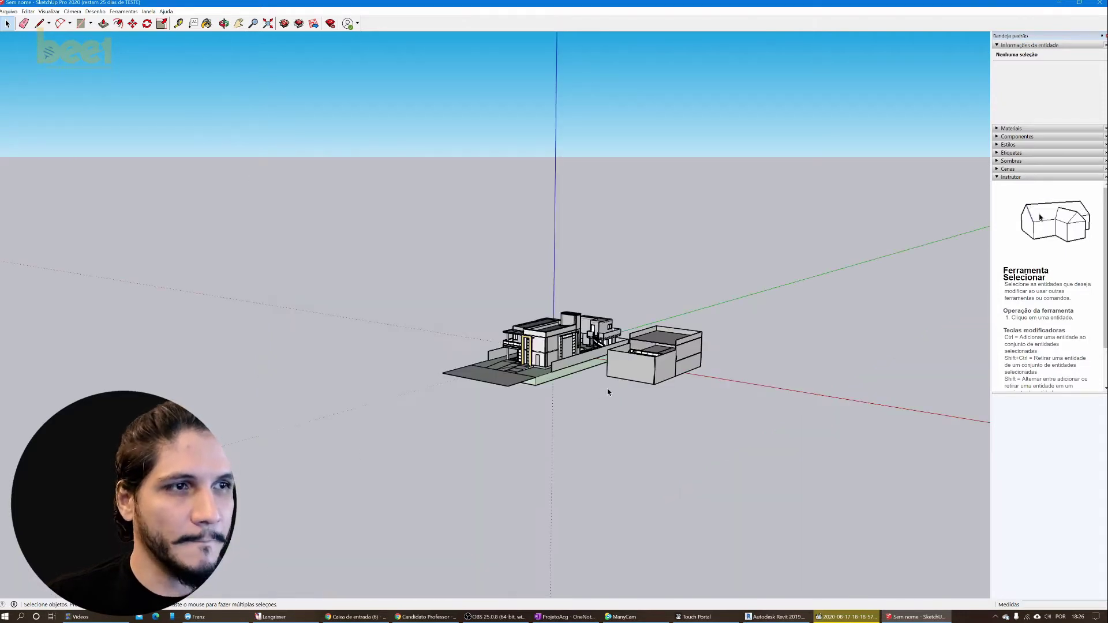
{"action": "left_click", "coordinate": [545, 350]}
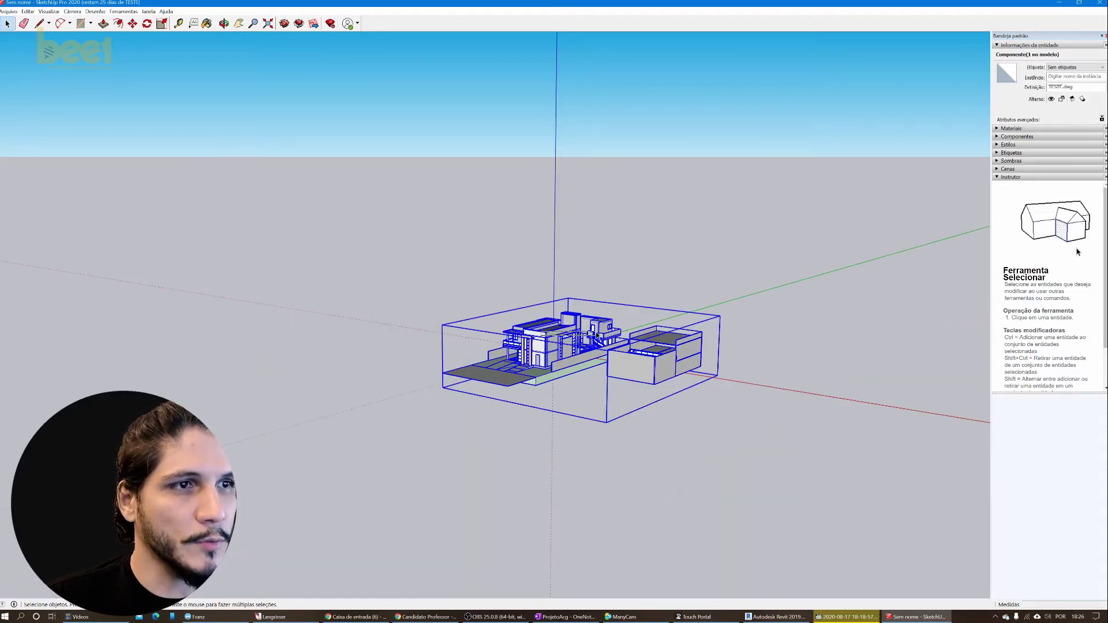
{"action": "key", "text": "Escape"}
{"action": "scroll", "coordinate": [532, 330], "scroll_direction": "up", "scroll_amount": 3}
- Move the existing house away from the origin and orbit to view the cleared area
{"action": "key", "text": "m"}
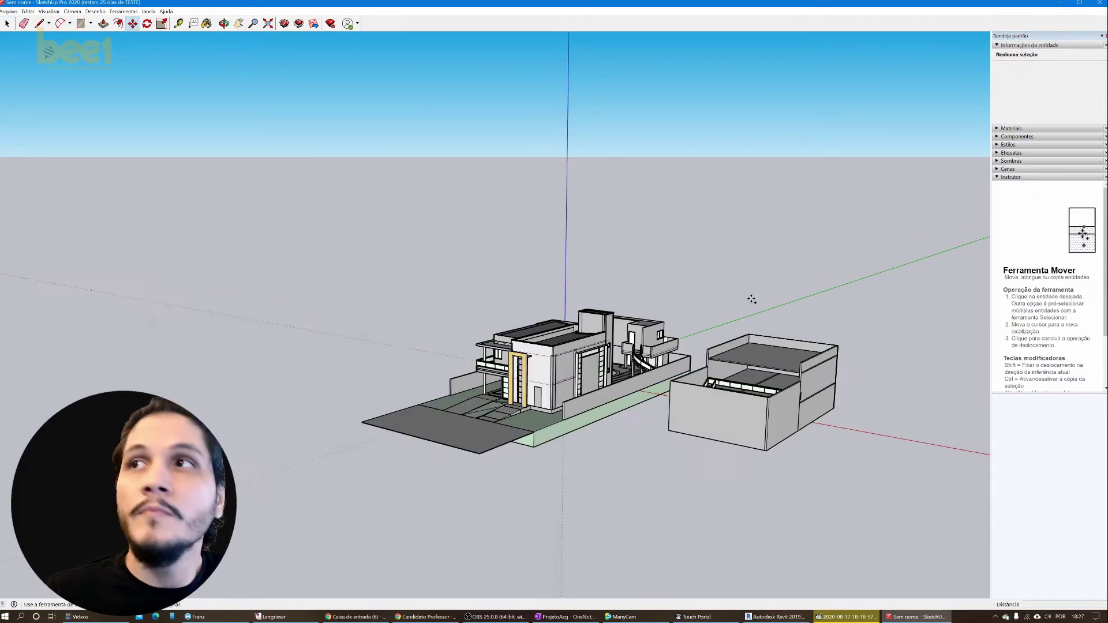
{"action": "left_click", "coordinate": [590, 357]}
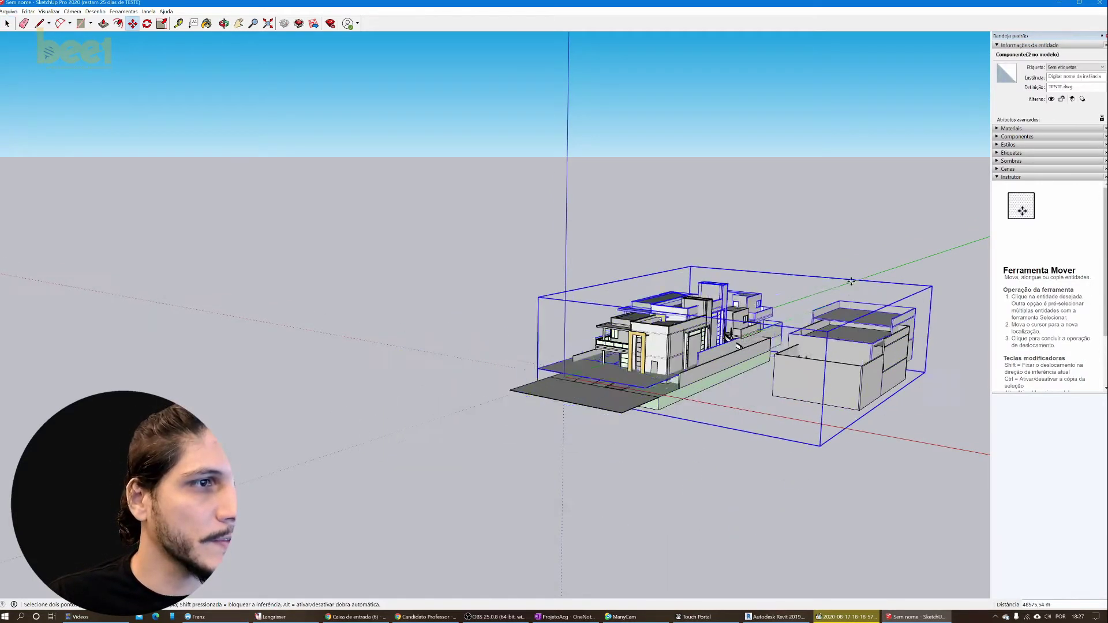
{"action": "left_click", "coordinate": [751, 295]}
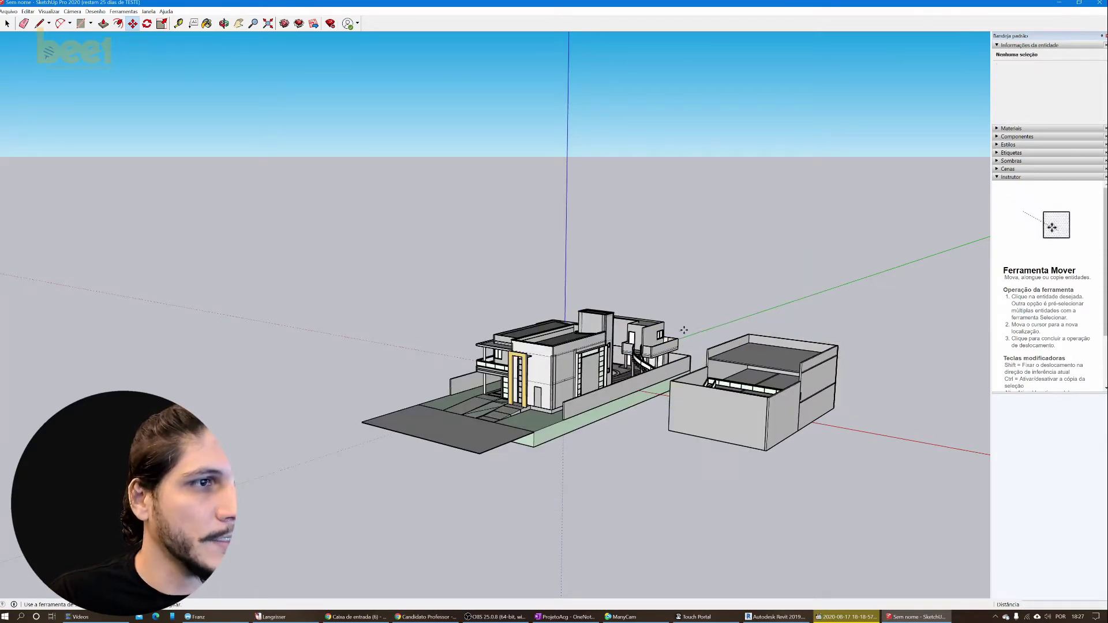
{"action": "left_click", "coordinate": [370, 393]}
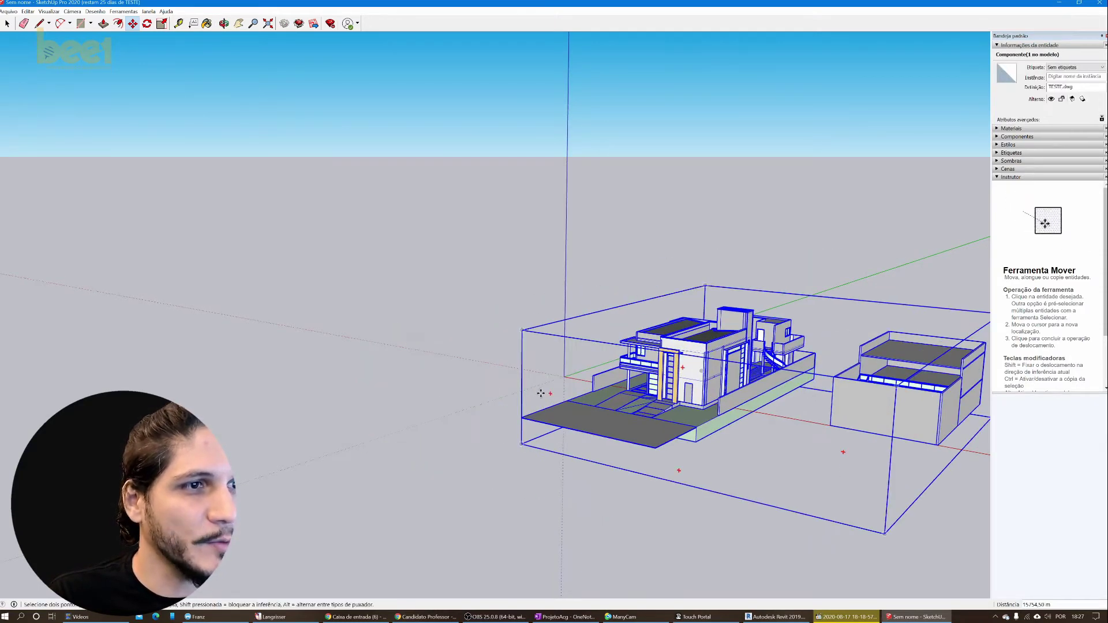
{"action": "left_click", "coordinate": [569, 364]}
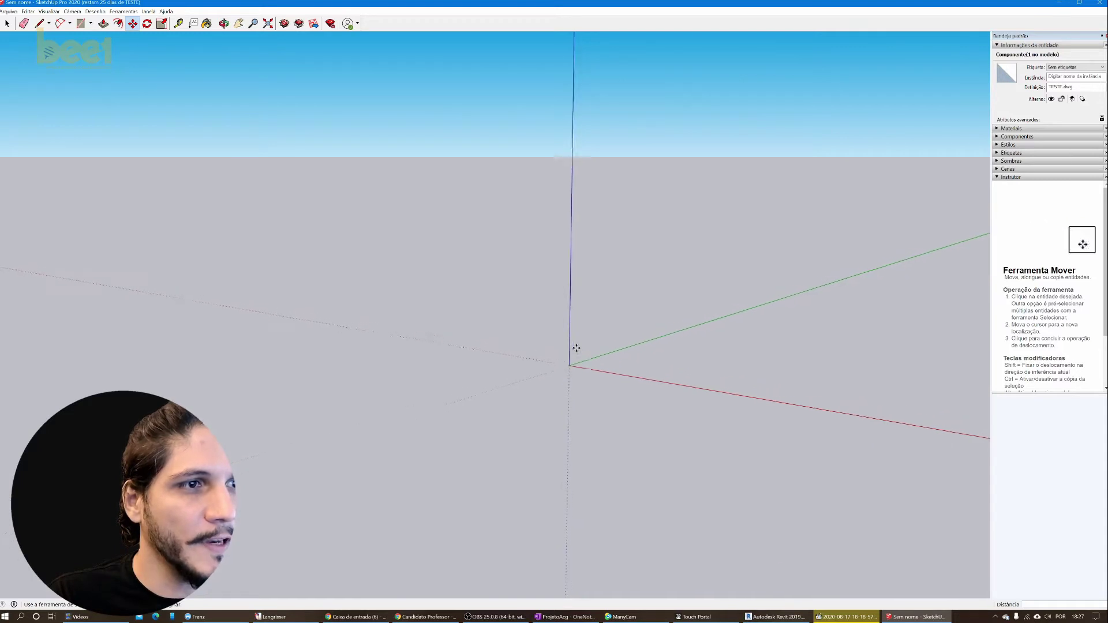
{"action": "scroll", "coordinate": [572, 355], "scroll_direction": "up", "scroll_amount": 2}
{"action": "scroll", "coordinate": [548, 364], "scroll_direction": "up", "scroll_amount": 2}
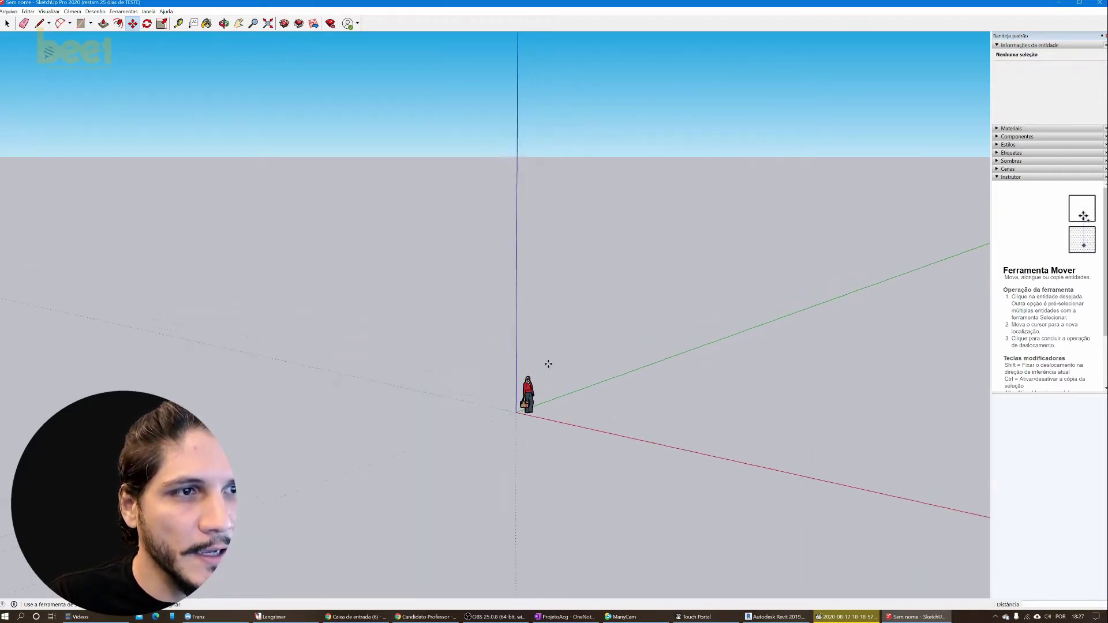
{"action": "scroll", "coordinate": [549, 364], "scroll_direction": "down", "scroll_amount": 1}
{"action": "scroll", "coordinate": [516, 396], "scroll_direction": "down", "scroll_amount": 1}
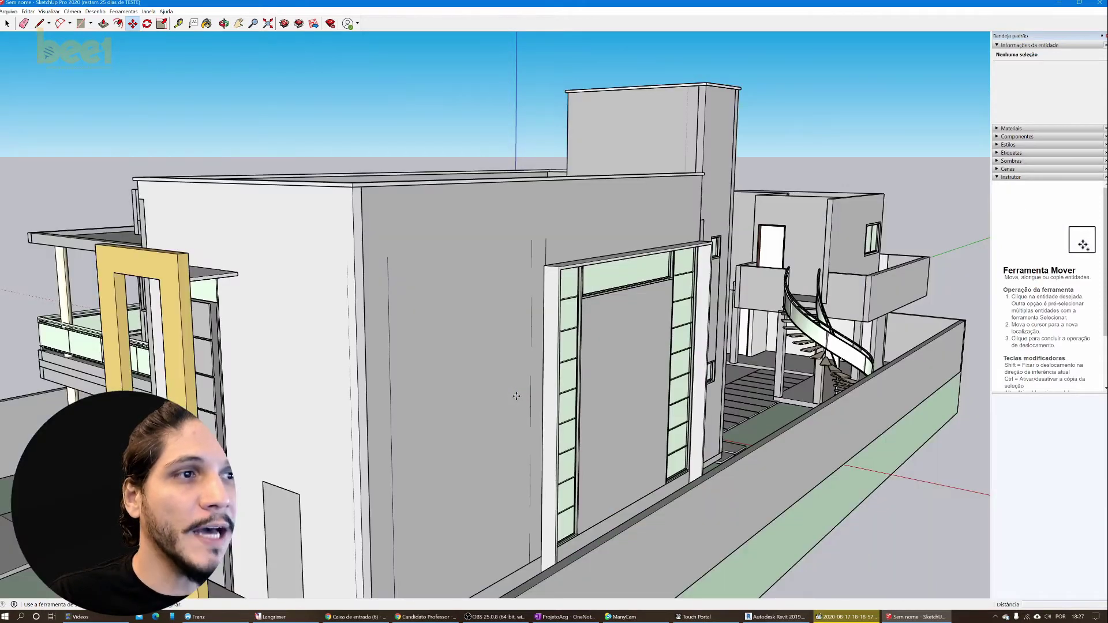
{"action": "left_click", "coordinate": [516, 396]}
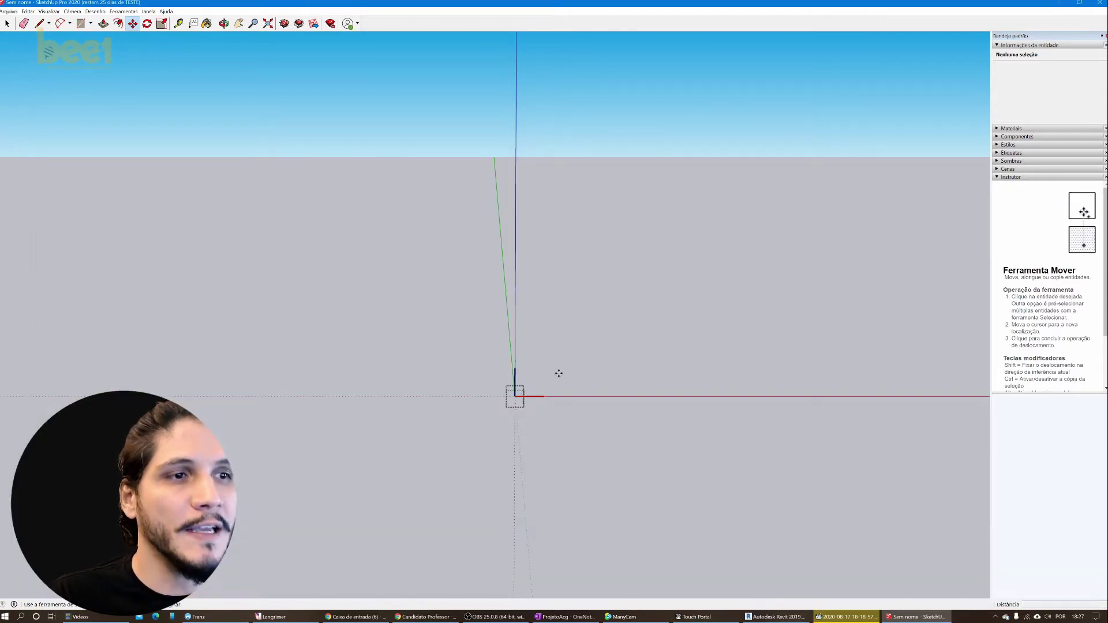
{"action": "mouse_move", "coordinate": [559, 374]}
{"action": "middle_mouse_down"}
{"action": "mouse_move", "coordinate": [445, 389]}
{"action": "mouse_move", "coordinate": [391, 445]}
{"action": "middle_mouse_up"}
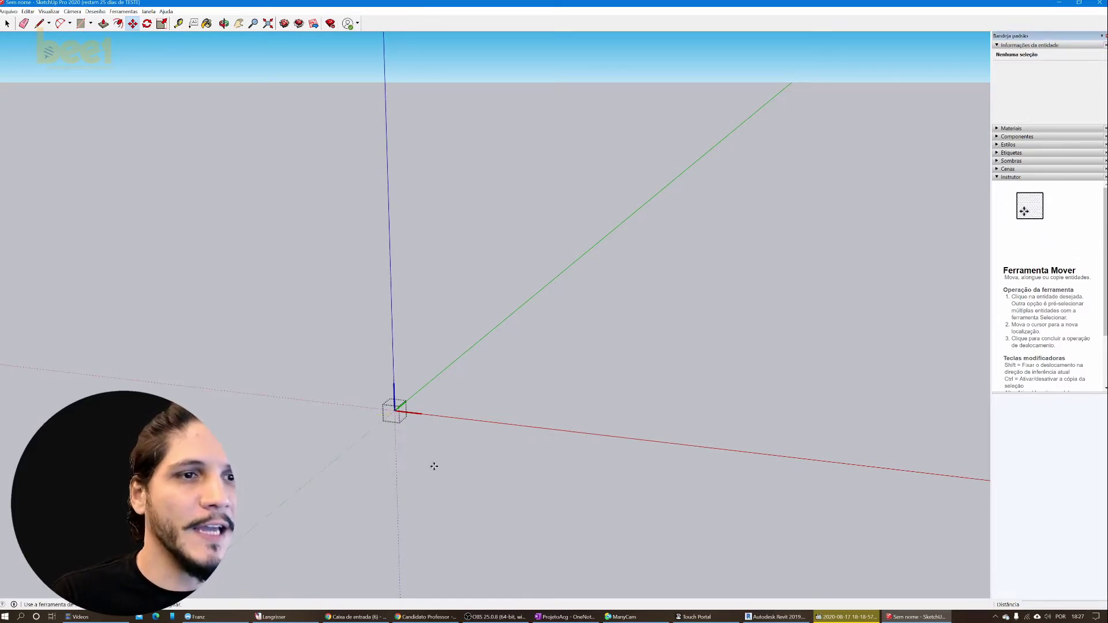
- Back in Revit, check the Coordenadas e unidades settings showing millimetre DWG units
{"action": "left_click", "coordinate": [793, 618]}
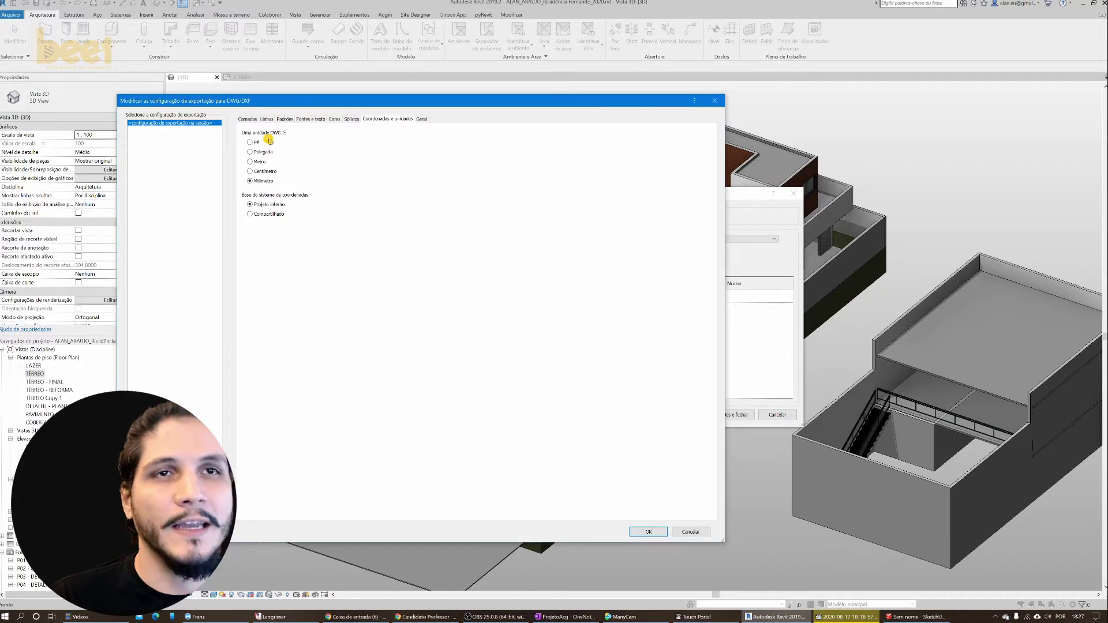
{"action": "left_click", "coordinate": [350, 119]}
{"action": "left_click", "coordinate": [388, 119]}
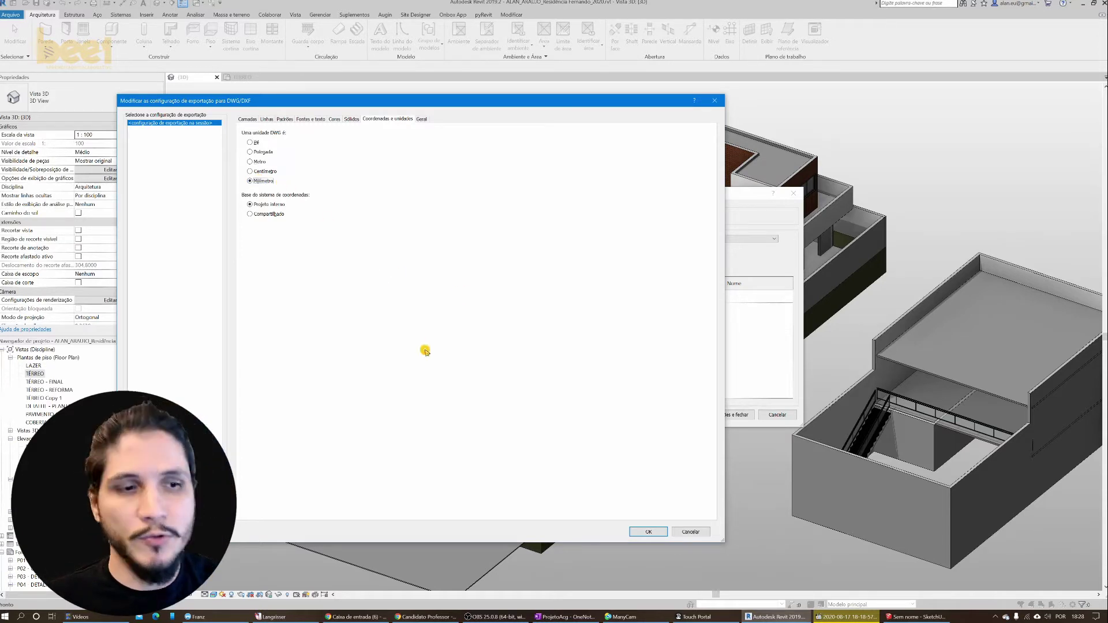
{"action": "left_click", "coordinate": [490, 617]}
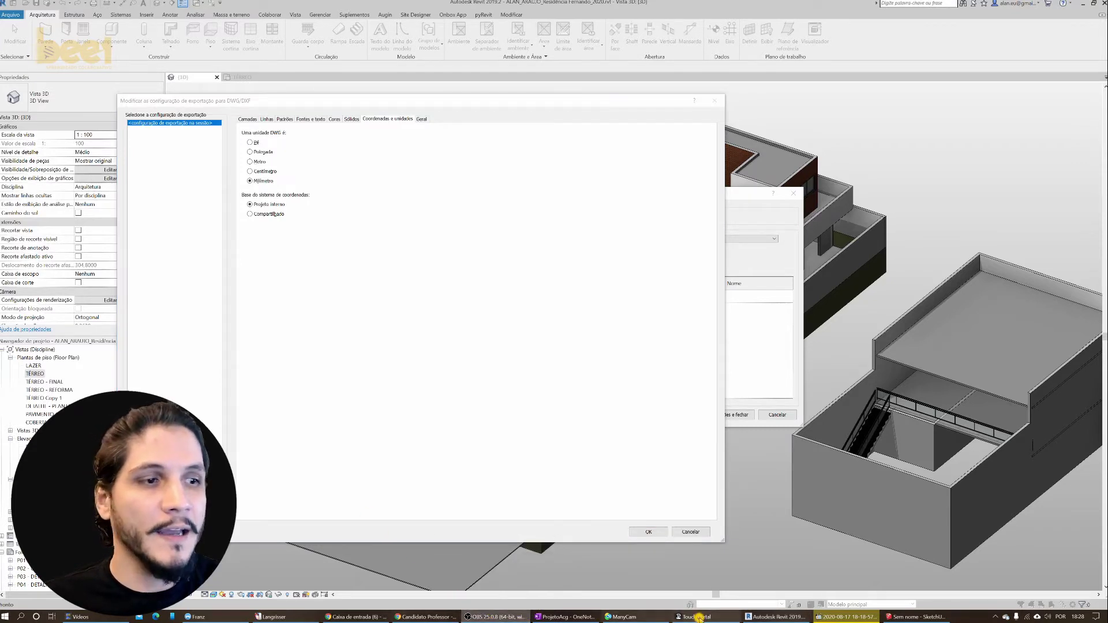
{"action": "left_click", "coordinate": [780, 619]}
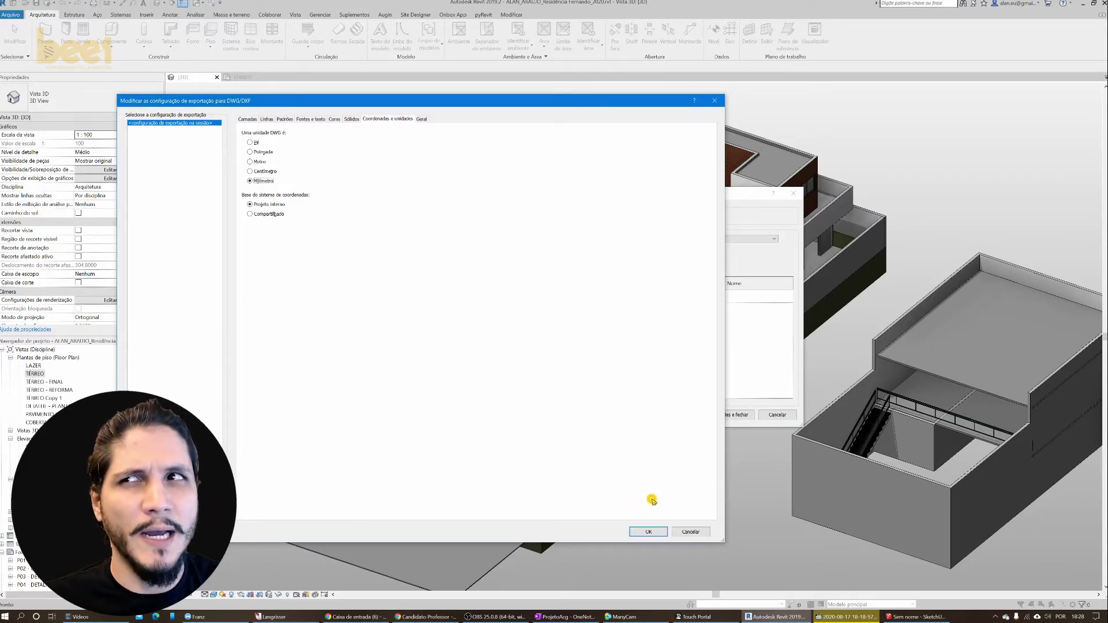
- Return to SketchUp, choose TESTE.dwg for import and bring up its options
{"action": "left_click", "coordinate": [874, 601]}
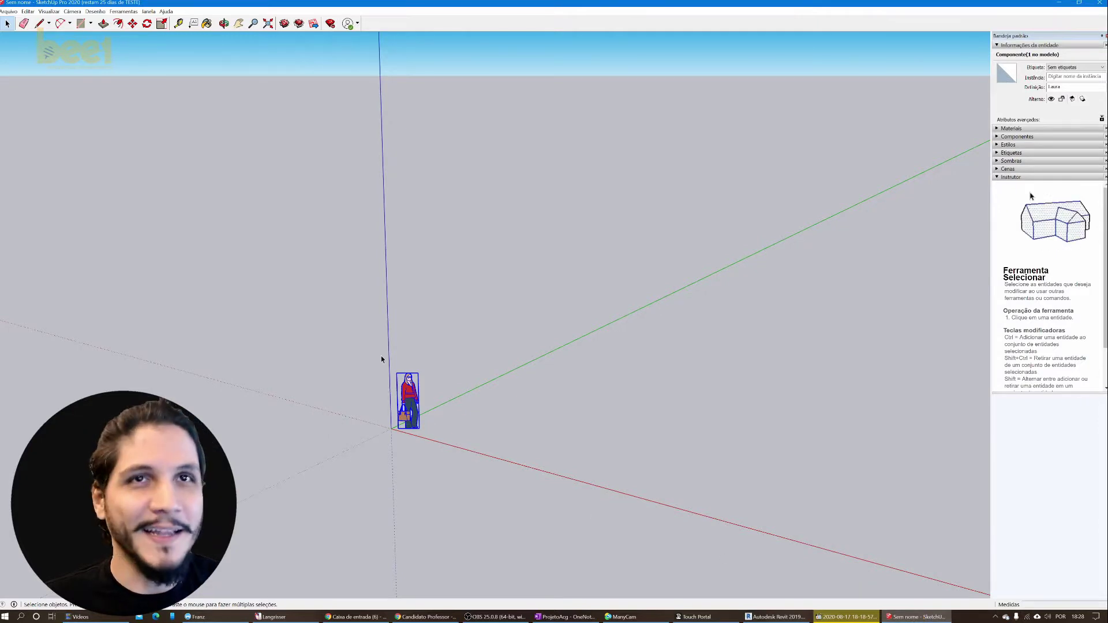
{"action": "scroll", "coordinate": [375, 381], "scroll_direction": "up", "scroll_amount": 2}
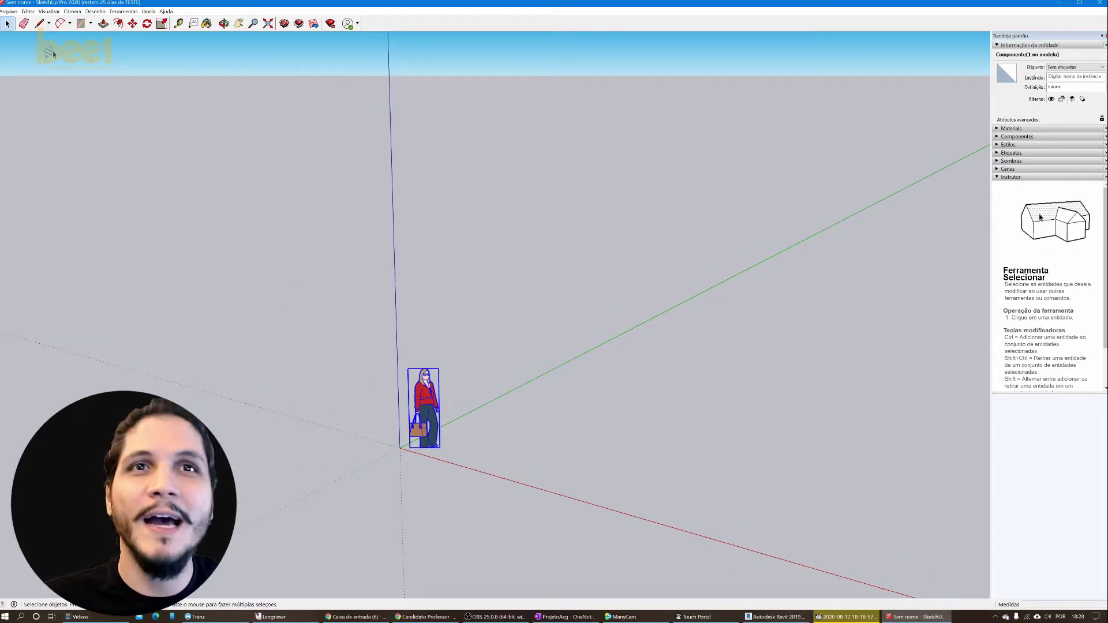
{"action": "left_click", "coordinate": [9, 11]}
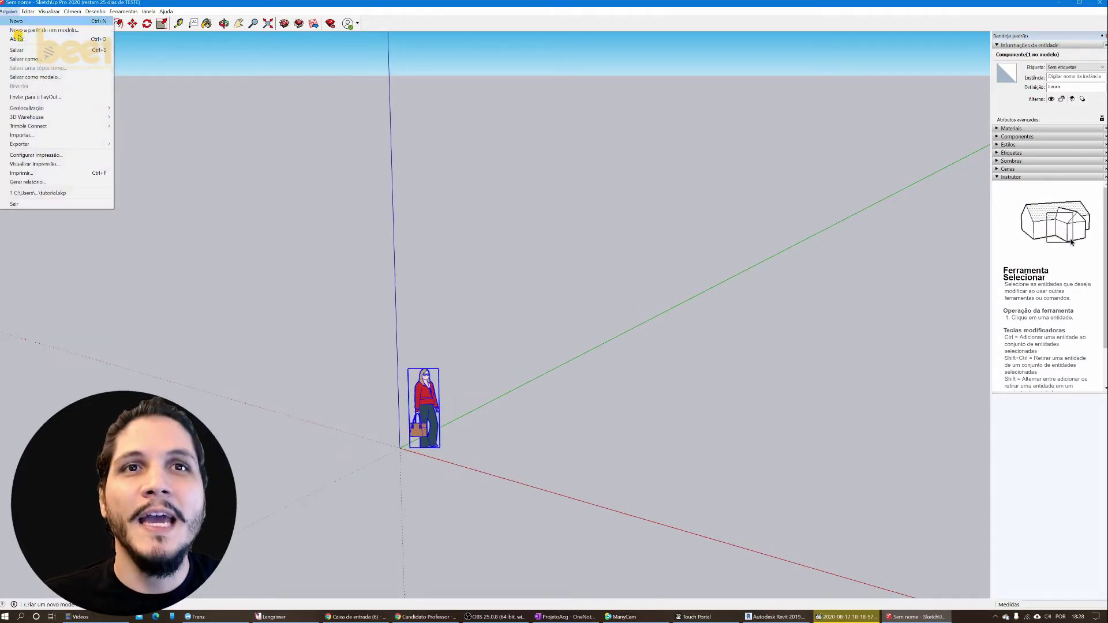
{"action": "left_click", "coordinate": [40, 137]}
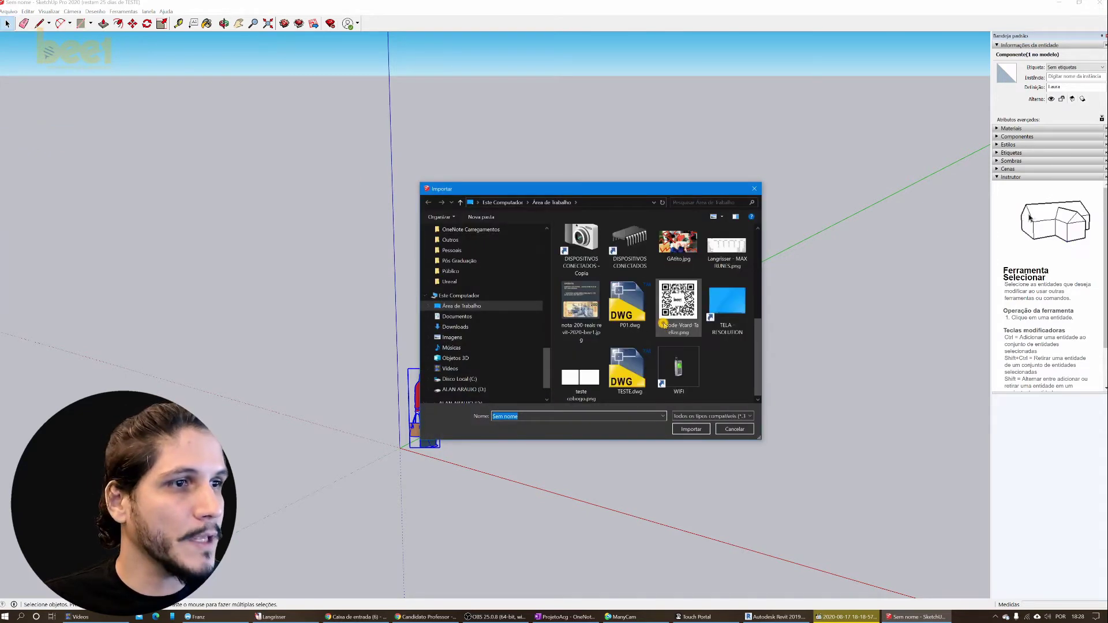
{"action": "left_click", "coordinate": [628, 373]}
{"action": "left_click", "coordinate": [647, 429]}
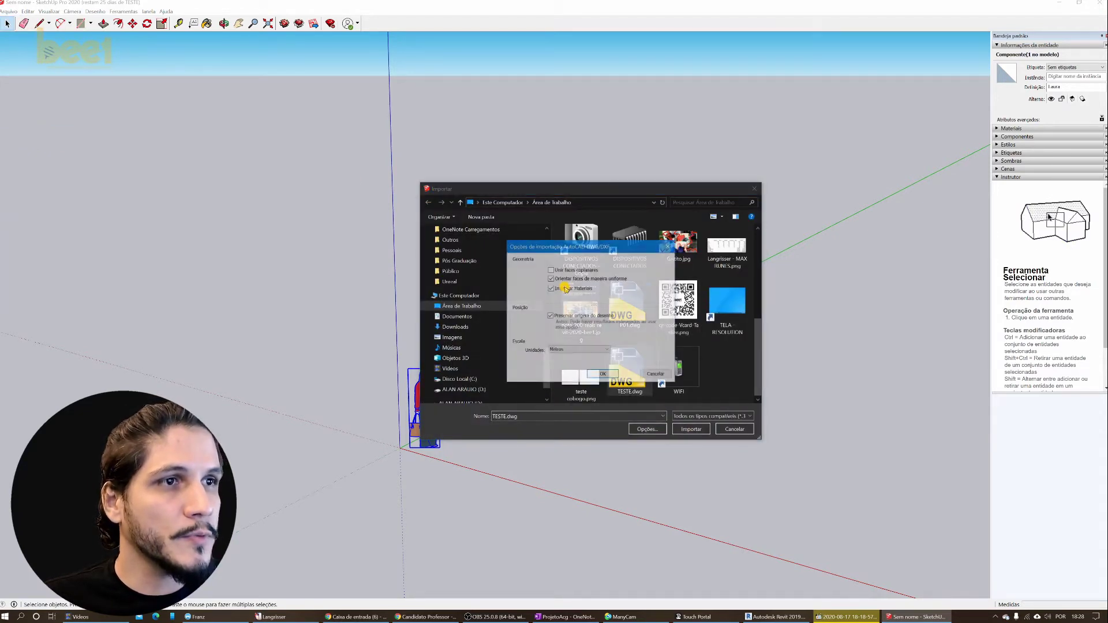
- Set the import units to millimetres and start importing TESTE.dwg
{"action": "left_click", "coordinate": [596, 351]}
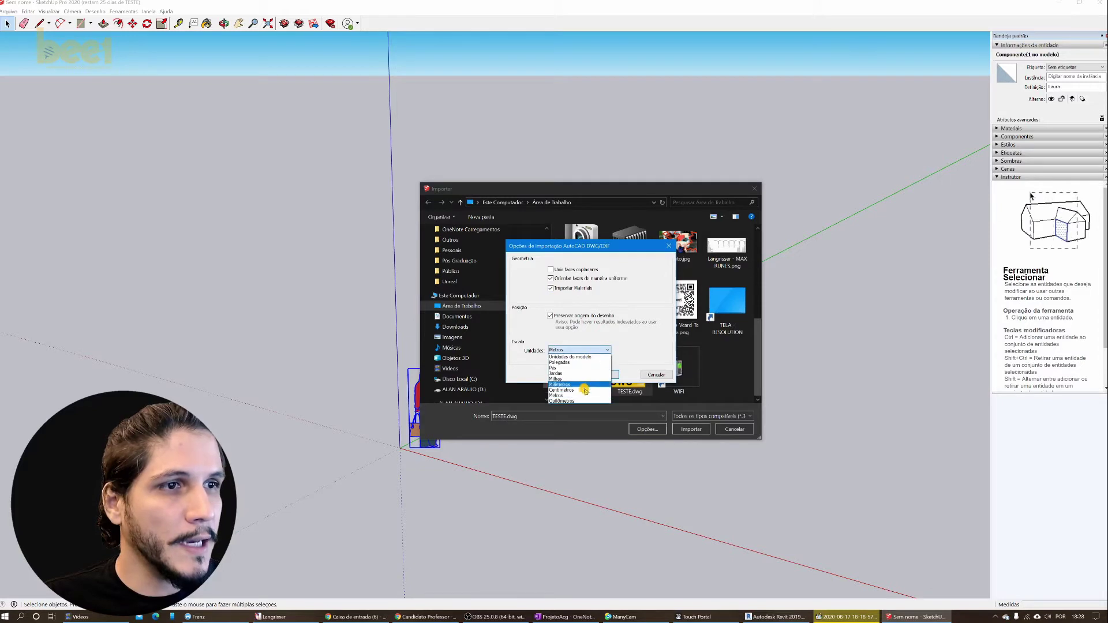
{"action": "left_click", "coordinate": [583, 388]}
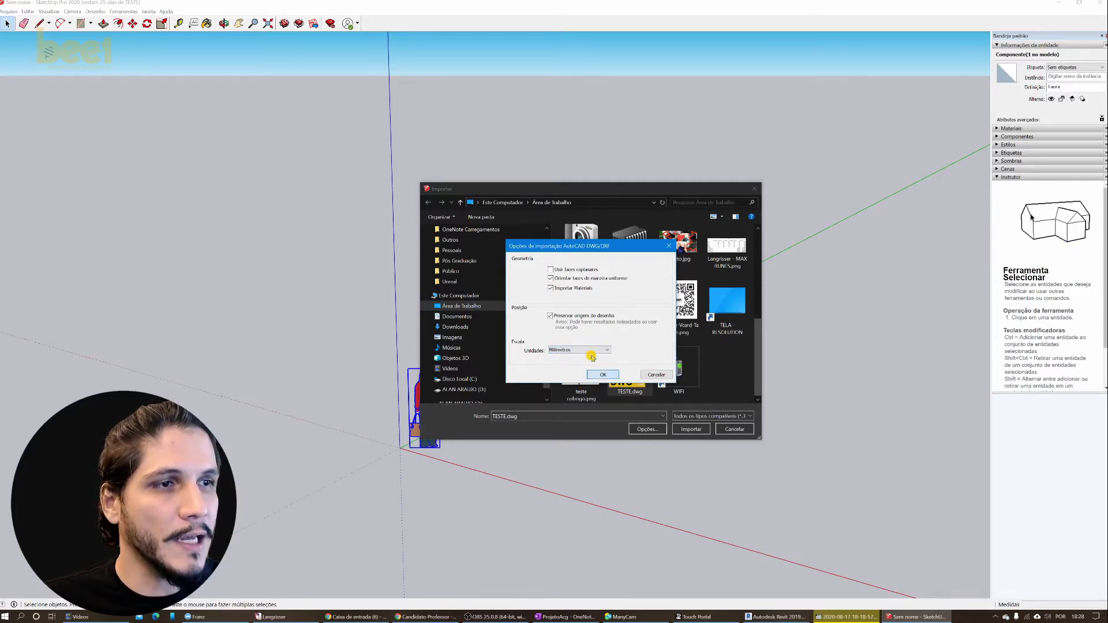
{"action": "left_click", "coordinate": [592, 352]}
{"action": "left_click", "coordinate": [595, 352]}
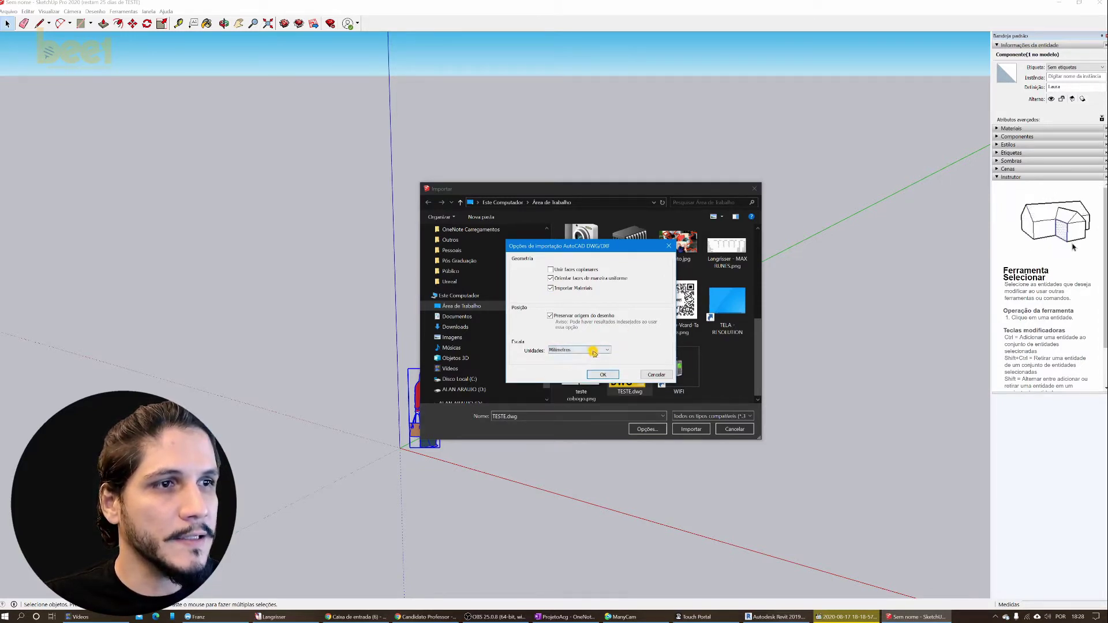
{"action": "left_click", "coordinate": [594, 351]}
{"action": "left_click", "coordinate": [584, 358]}
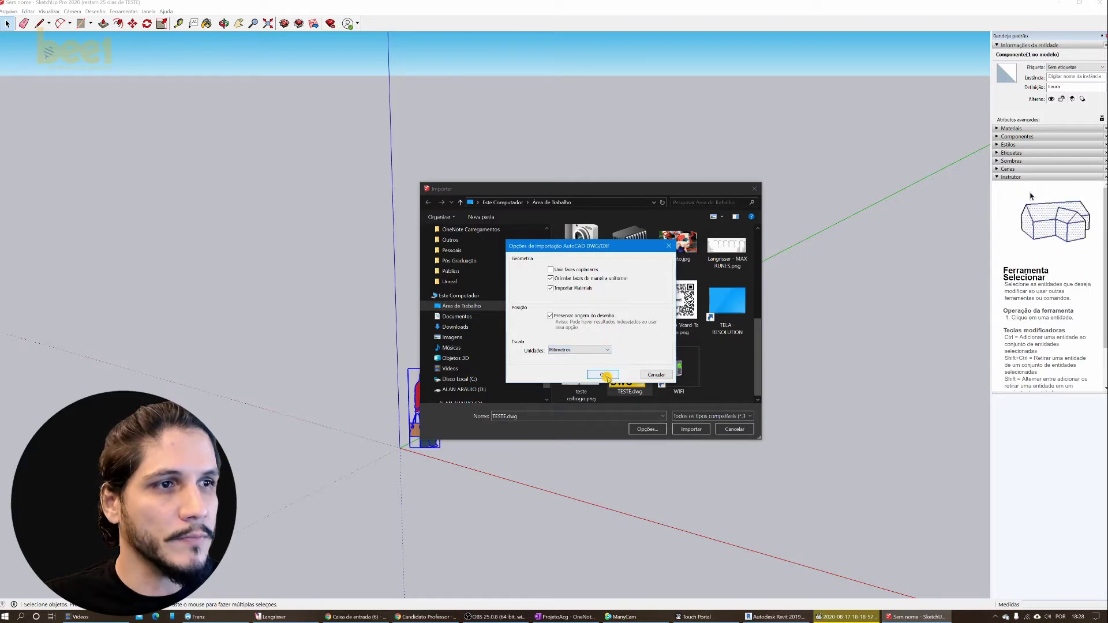
{"action": "left_click", "coordinate": [605, 375]}
{"action": "left_click", "coordinate": [685, 431]}
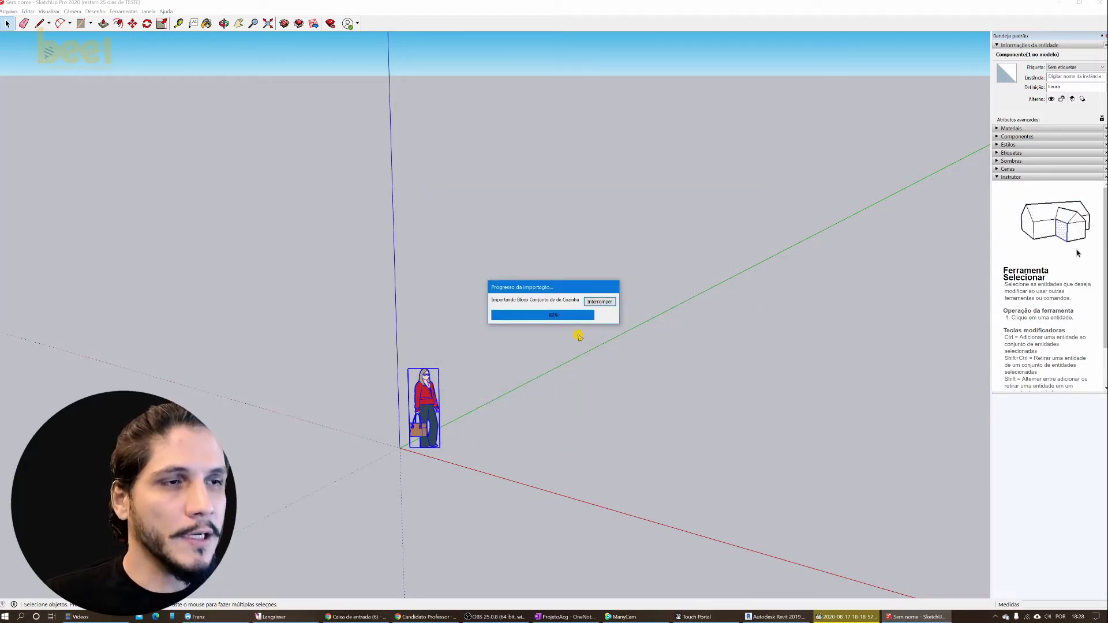
- Place the imported TESTE.dwg house at the origin, orbit around it, and cancel the extra move
{"action": "left_click", "coordinate": [438, 307]}
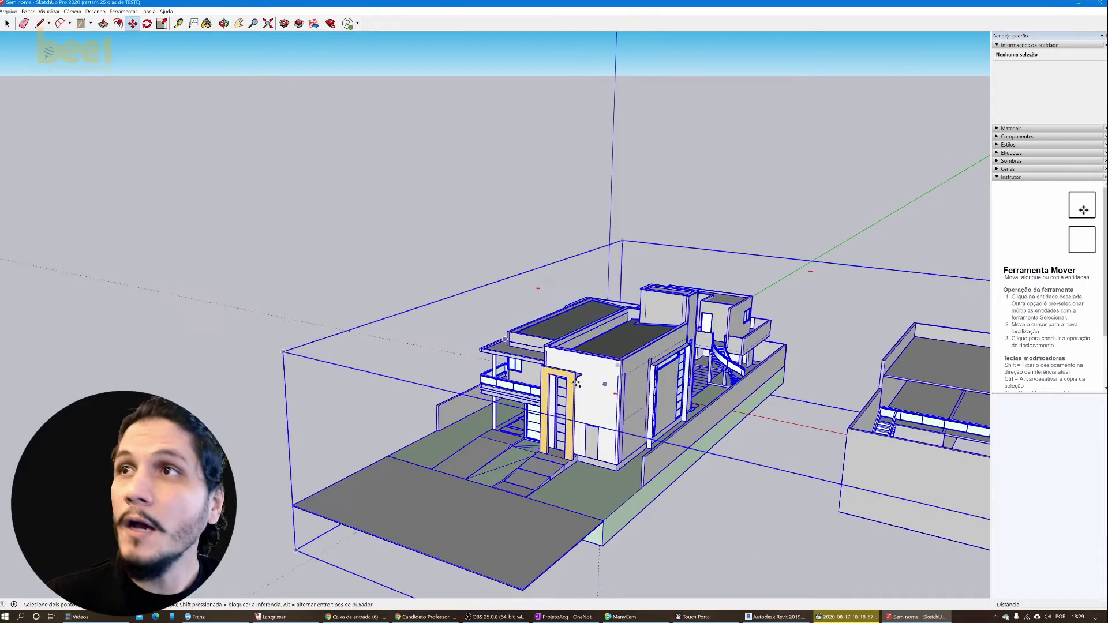
{"action": "scroll", "coordinate": [674, 470], "scroll_direction": "down", "scroll_amount": 3}
{"action": "key", "text": "Escape"}
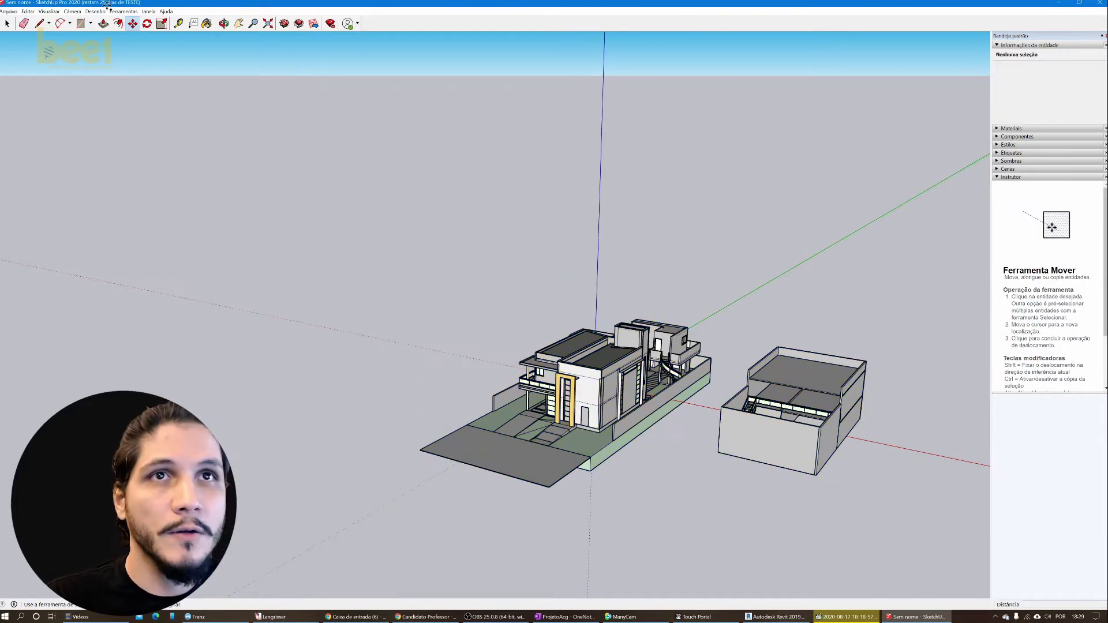
{"action": "left_click", "coordinate": [640, 395]}
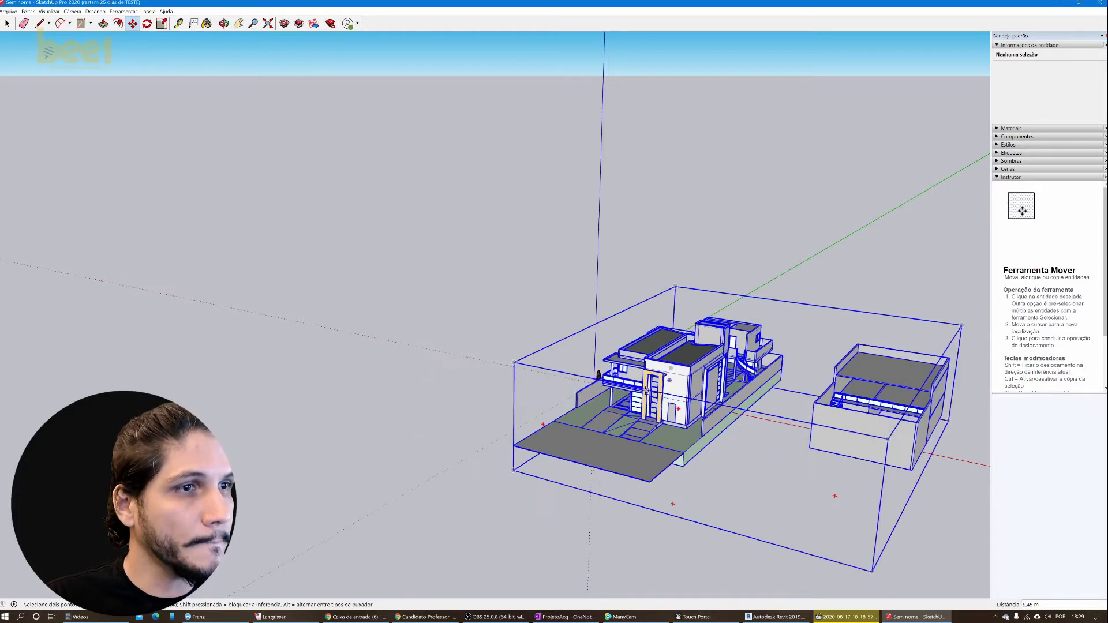
{"action": "scroll", "coordinate": [587, 391], "scroll_direction": "up", "scroll_amount": 2}
{"action": "scroll", "coordinate": [589, 381], "scroll_direction": "up", "scroll_amount": 2}
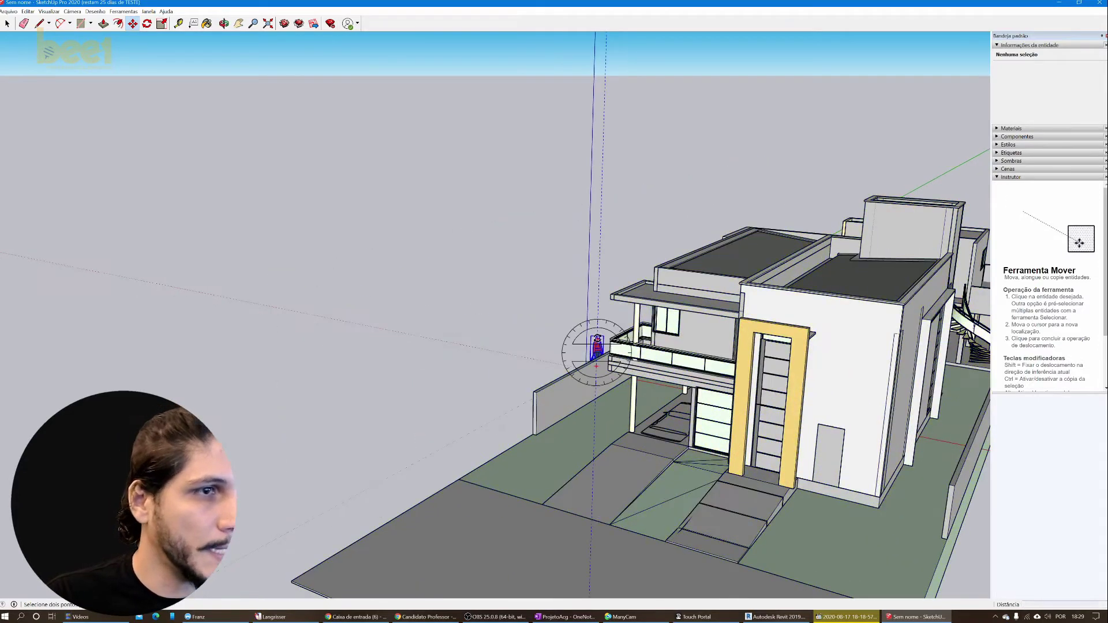
{"action": "mouse_move", "coordinate": [697, 404]}
{"action": "middle_mouse_down"}
{"action": "mouse_move", "coordinate": [544, 331]}
{"action": "mouse_move", "coordinate": [719, 365]}
{"action": "middle_mouse_up"}
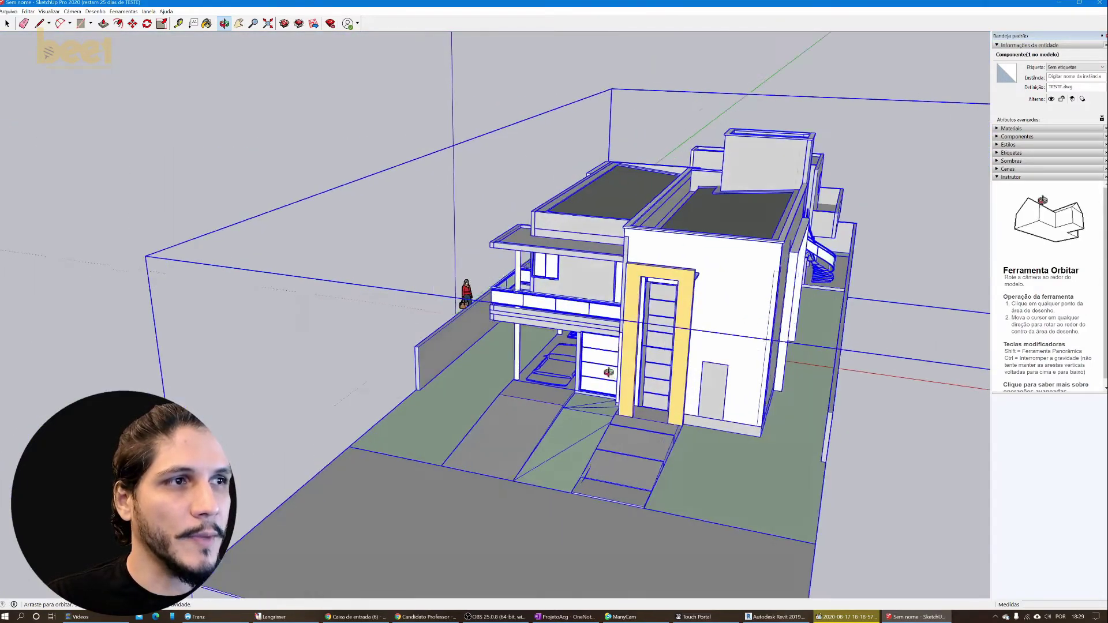
{"action": "middle_click_drag", "start_coordinate": [718, 365], "coordinate": [329, 136]}
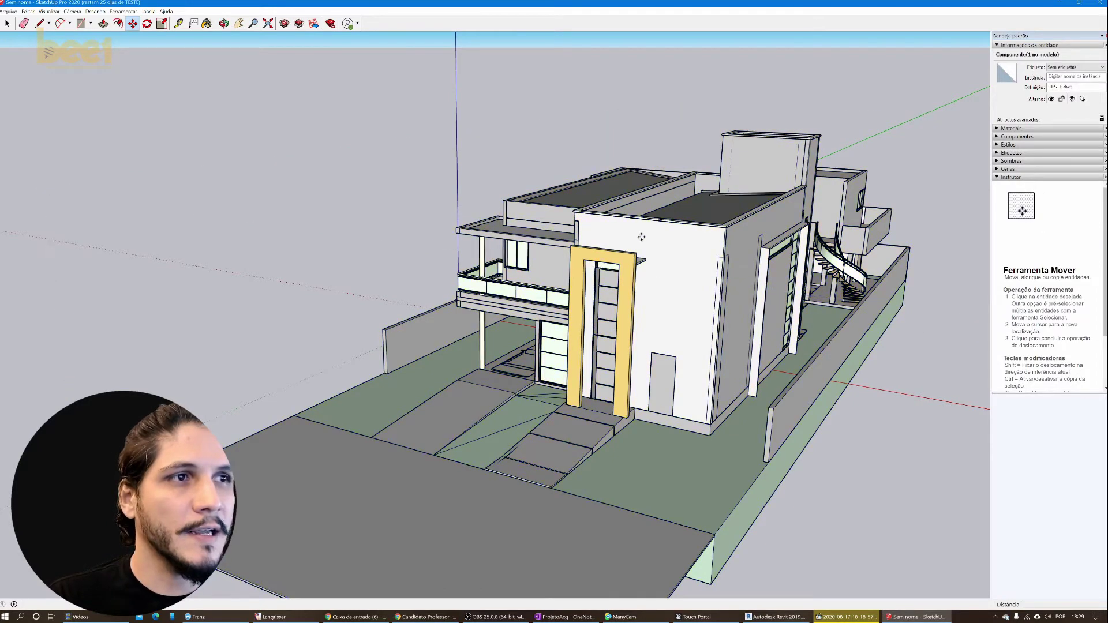
{"action": "middle_click_drag", "start_coordinate": [642, 236], "coordinate": [124, 71]}
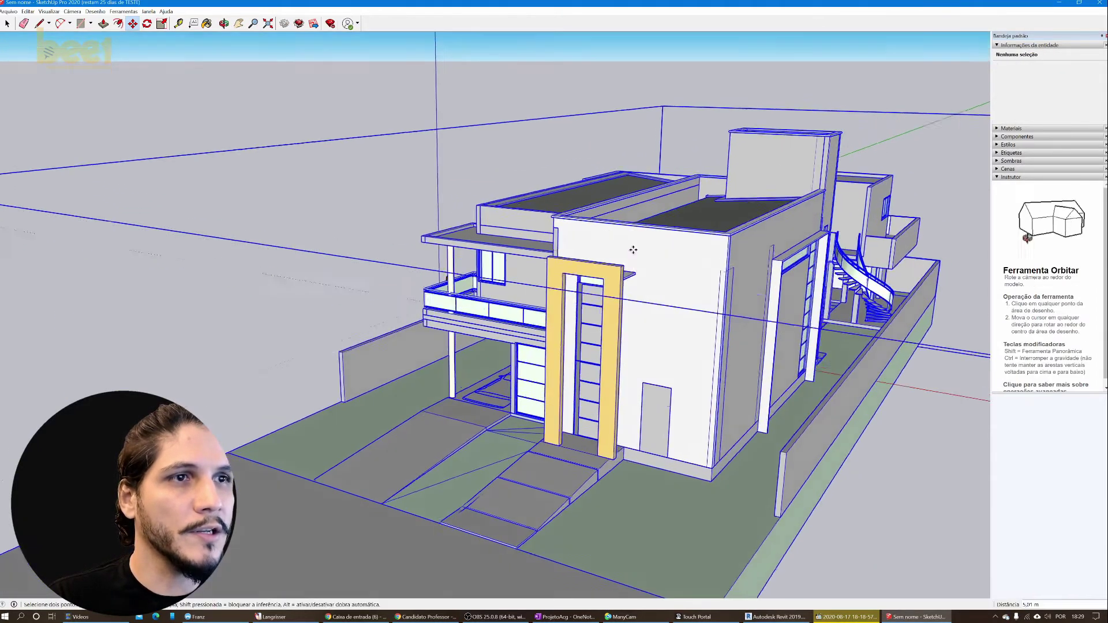
{"action": "key", "text": "Escape"}
{"action": "key", "text": "space"}
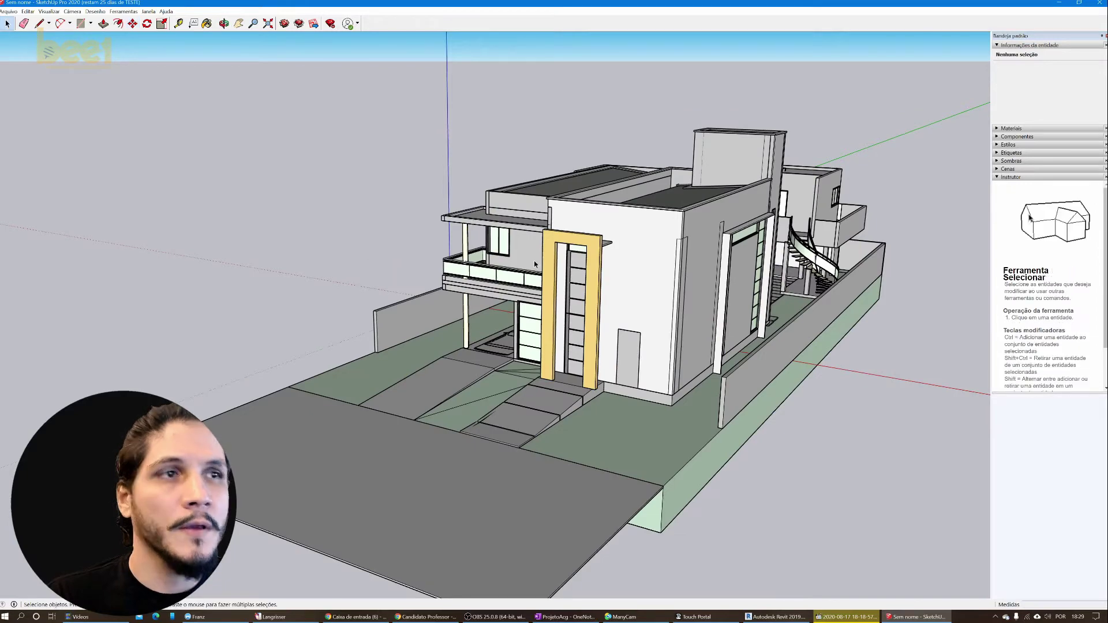
- Open the imported house component and check the yellow door frame's Entity Info (tag A-WALL)
{"action": "double_click", "coordinate": [578, 256]}
{"action": "left_click", "coordinate": [595, 254]}
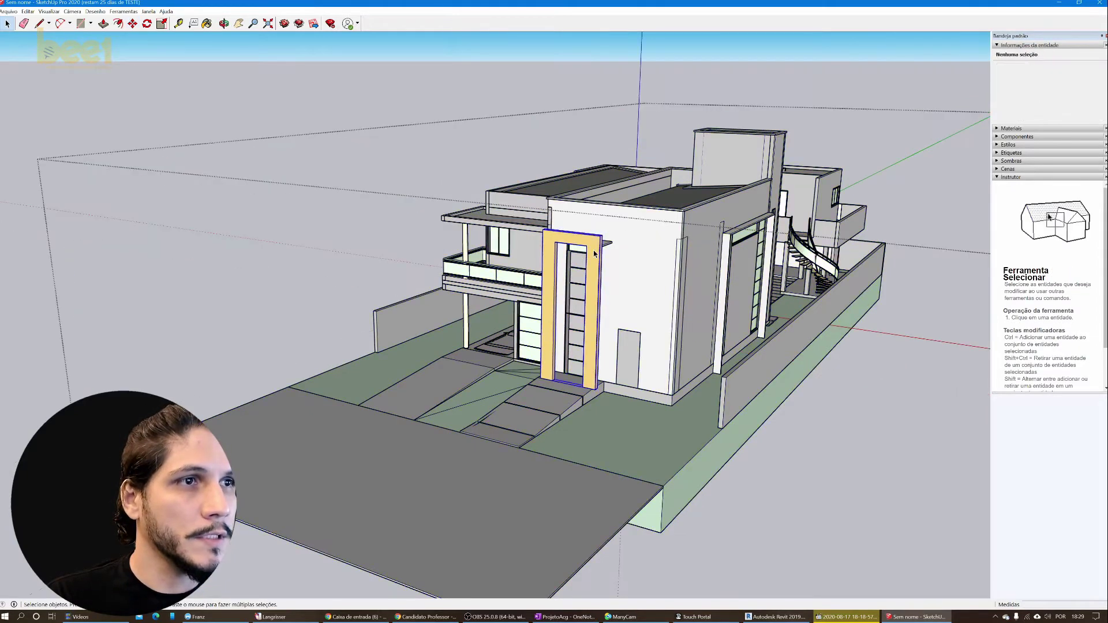
{"action": "scroll", "coordinate": [594, 254], "scroll_direction": "up", "scroll_amount": 3}
{"action": "scroll", "coordinate": [612, 271], "scroll_direction": "up", "scroll_amount": 2}
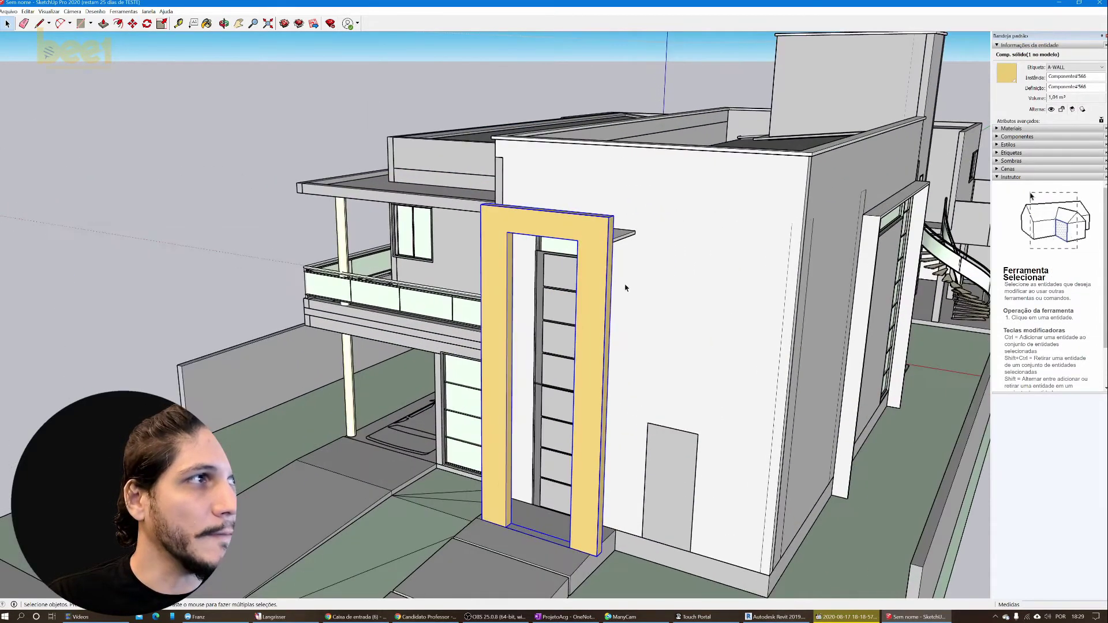
{"action": "mouse_move", "coordinate": [624, 290]}
{"action": "middle_mouse_down"}
{"action": "mouse_move", "coordinate": [606, 282]}
{"action": "mouse_move", "coordinate": [799, 184]}
{"action": "middle_mouse_up"}
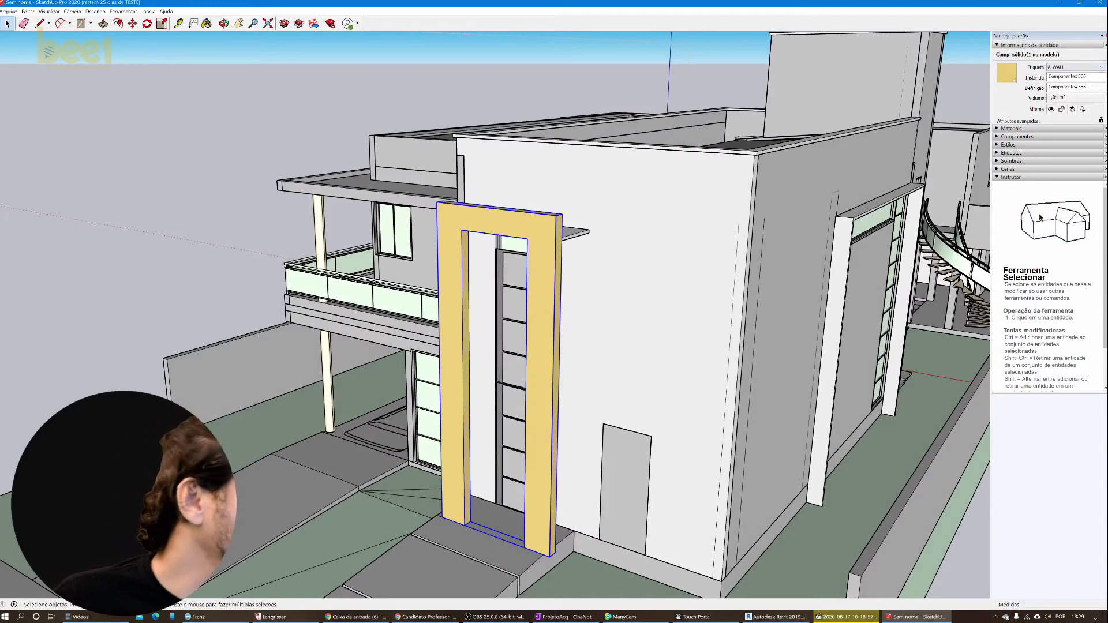
{"action": "left_click", "coordinate": [1074, 76]}
{"action": "key", "text": "Tab"}
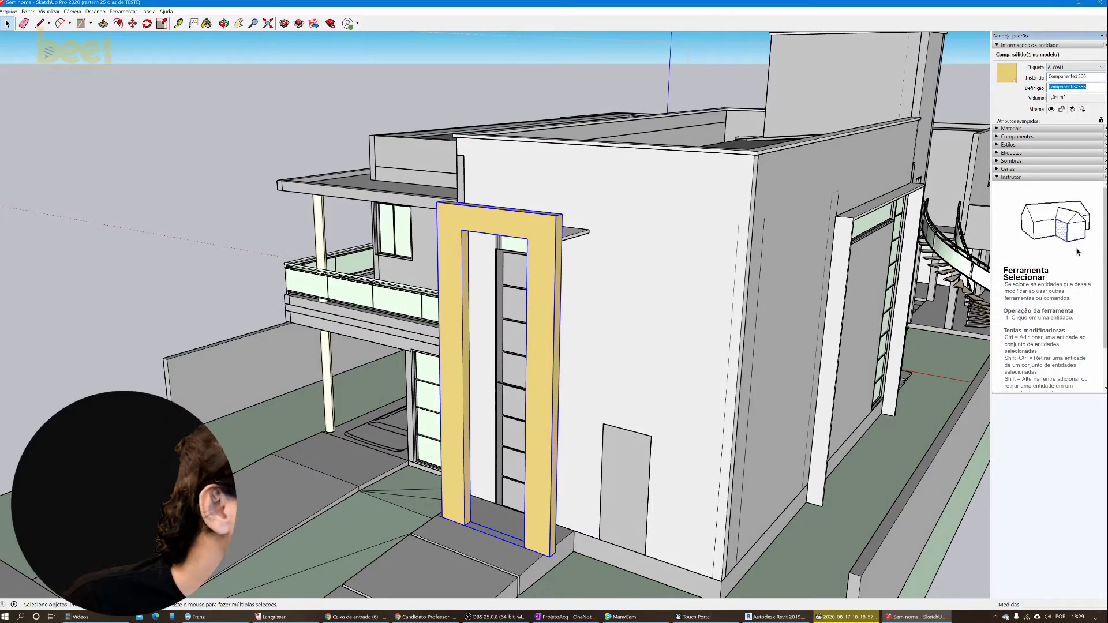
{"action": "left_click", "coordinate": [1072, 67]}
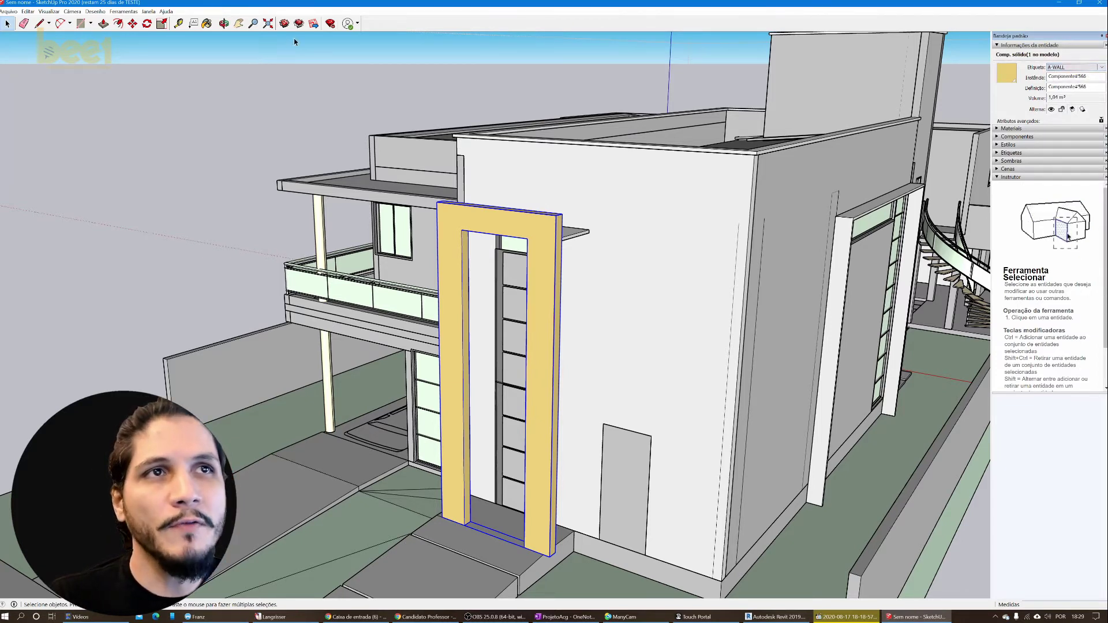
{"action": "left_click", "coordinate": [207, 25]}
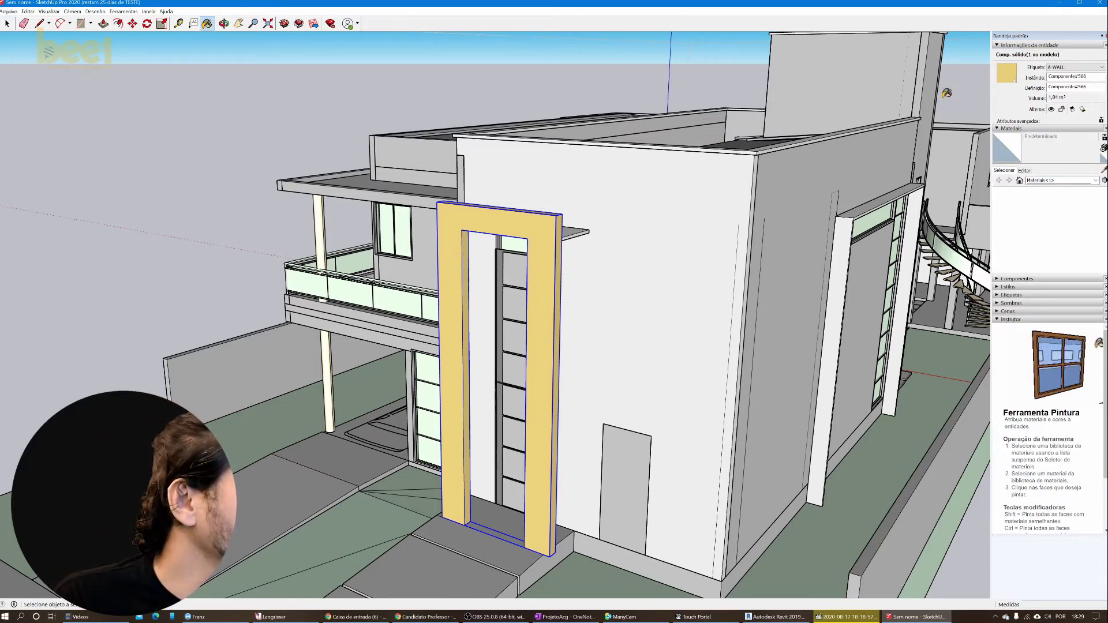
- Sample the yellow door-frame material with the Paint Bucket and change its colour to red
{"action": "key", "text": "alt"}
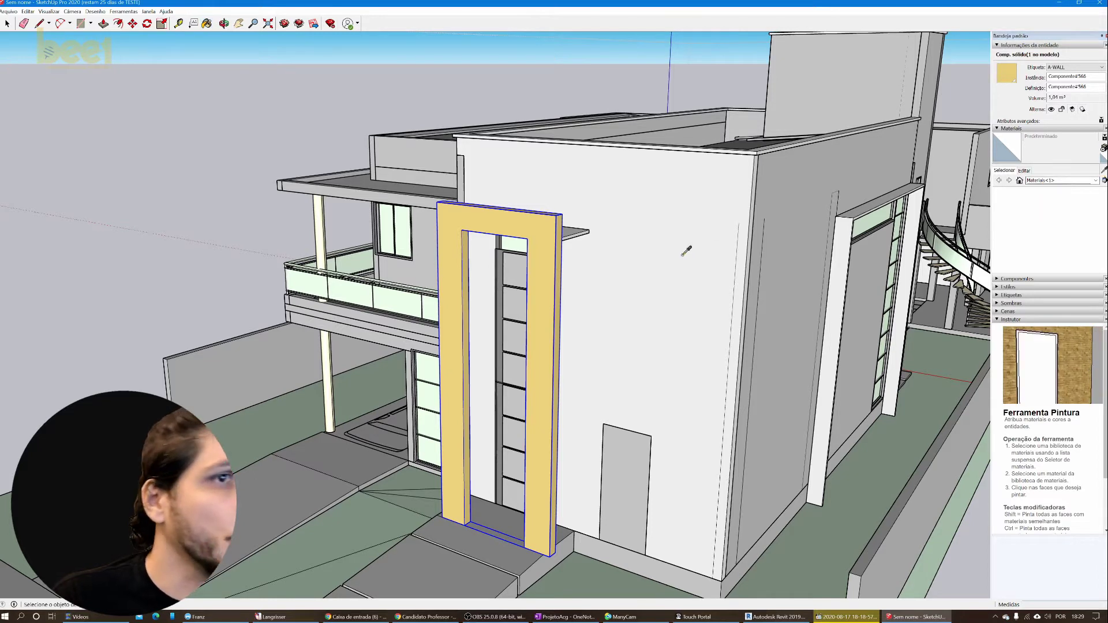
{"action": "left_click", "coordinate": [522, 215], "text": "alt"}
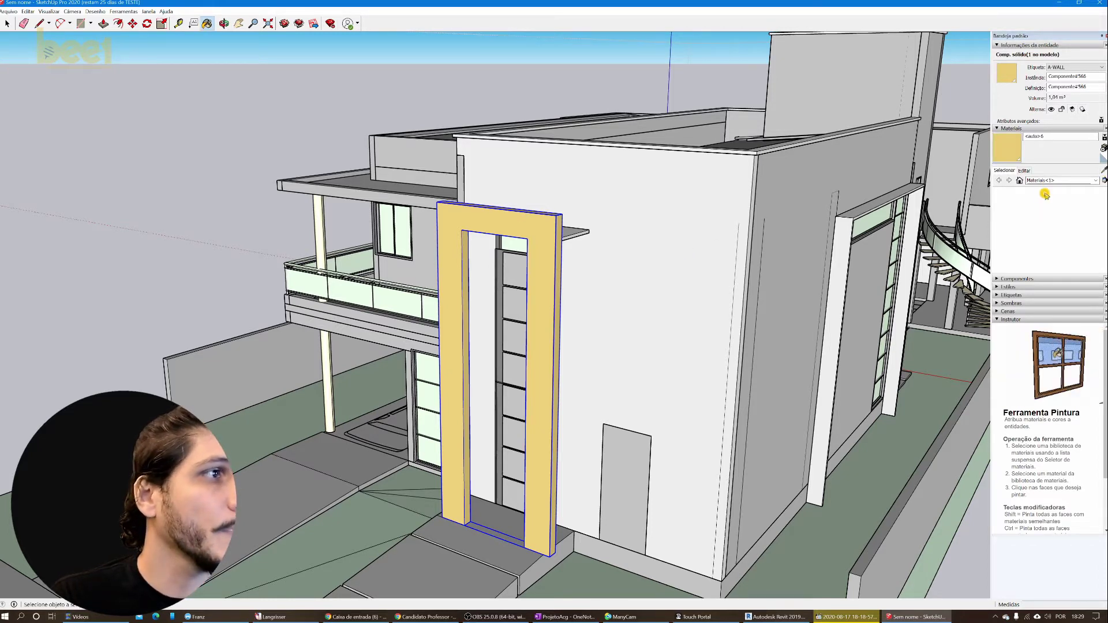
{"action": "left_click", "coordinate": [1017, 146]}
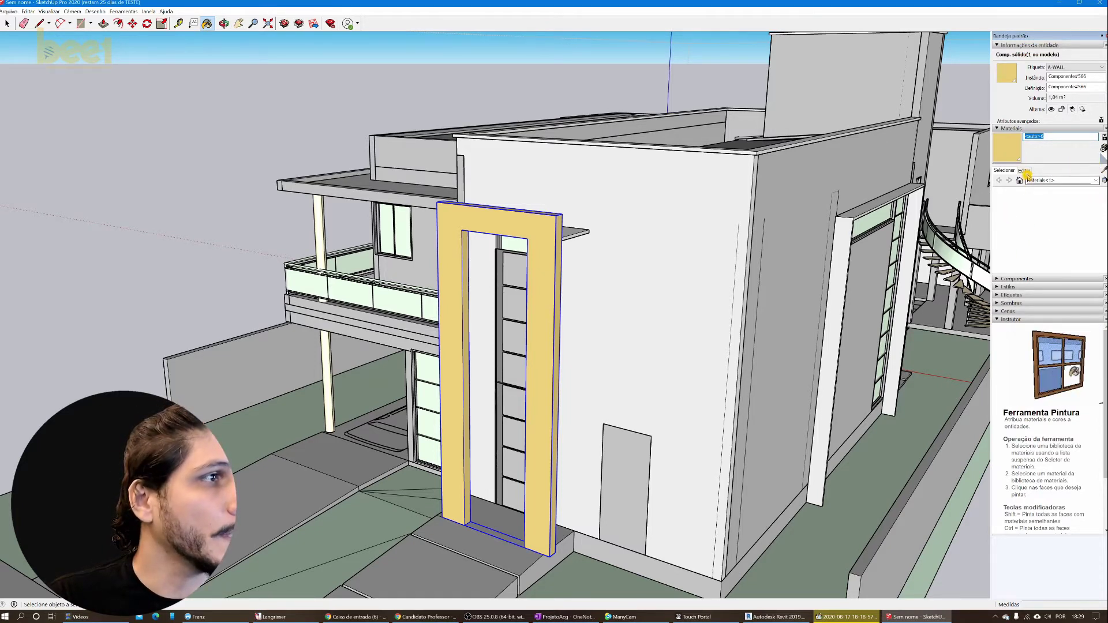
{"action": "left_click", "coordinate": [1025, 171]}
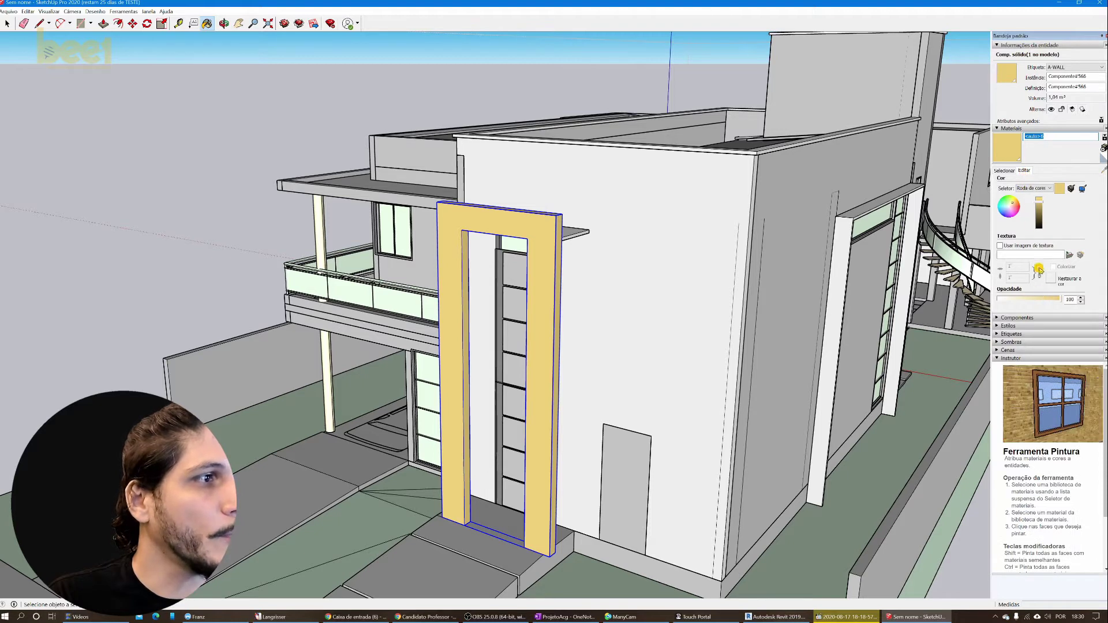
{"action": "left_click", "coordinate": [1021, 206]}
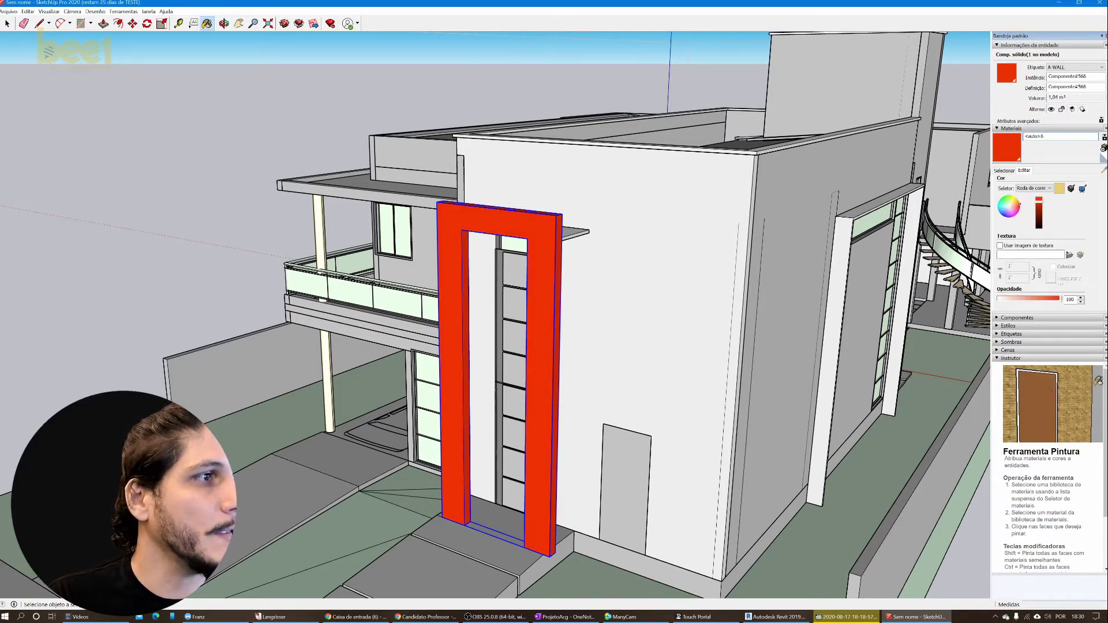
{"action": "left_click", "coordinate": [1071, 256]}
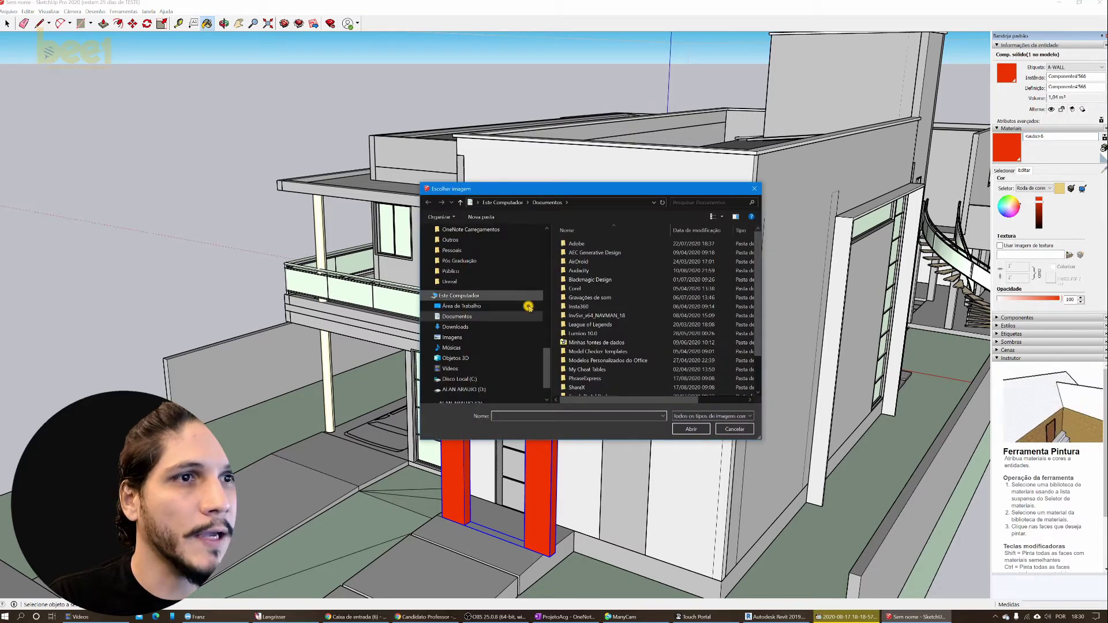
- Apply the picture from the desktop (Área de Trabalho) as the door frame's texture
{"action": "left_click_drag", "start_coordinate": [545, 353], "coordinate": [543, 237]}
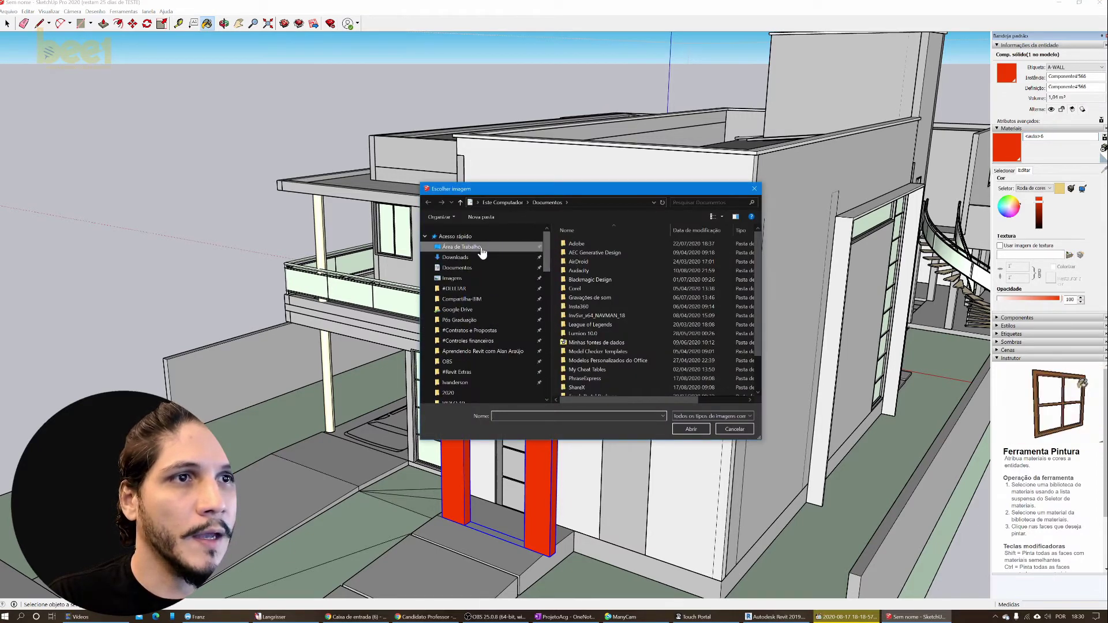
{"action": "left_click", "coordinate": [488, 247]}
{"action": "double_click", "coordinate": [594, 329]}
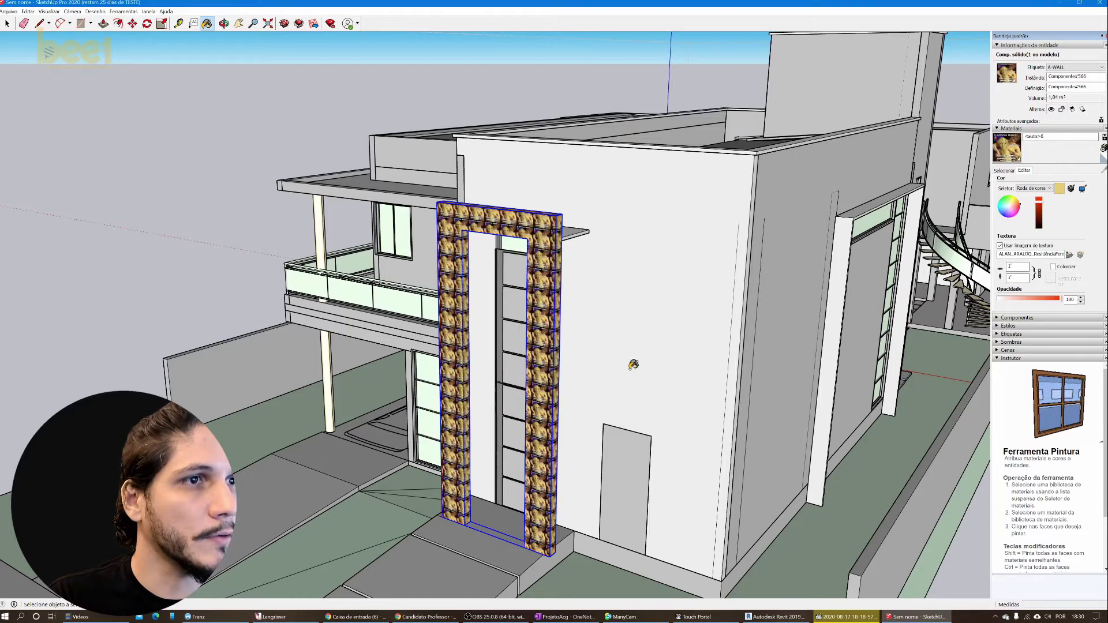
{"action": "scroll", "coordinate": [538, 317], "scroll_direction": "up", "scroll_amount": 3}
{"action": "scroll", "coordinate": [540, 316], "scroll_direction": "up", "scroll_amount": 4}
{"action": "scroll", "coordinate": [543, 314], "scroll_direction": "down", "scroll_amount": 2}
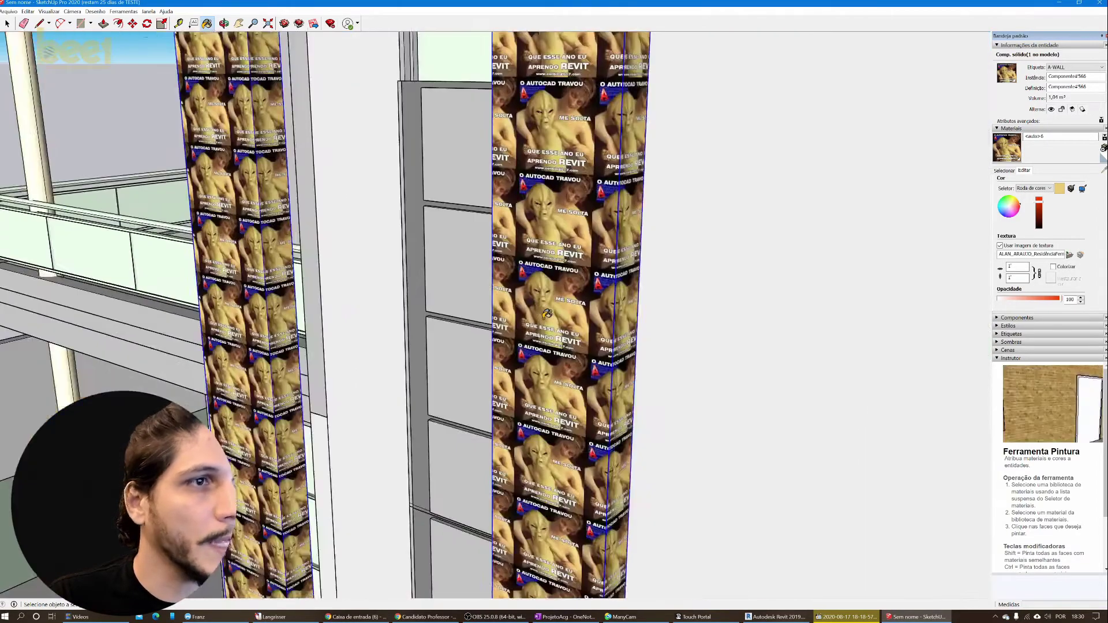
{"action": "scroll", "coordinate": [546, 314], "scroll_direction": "down", "scroll_amount": 3}
{"action": "scroll", "coordinate": [546, 314], "scroll_direction": "down", "scroll_amount": 5}
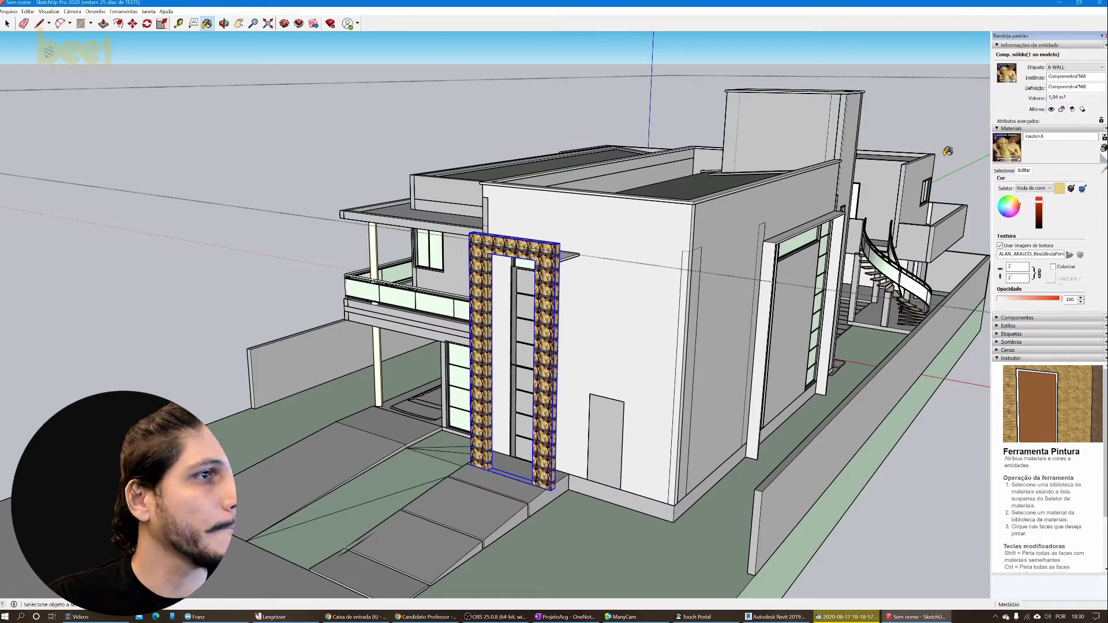
- Select the white wall component, pick its front face, then leave its editing mode
{"action": "left_click", "coordinate": [7, 25]}
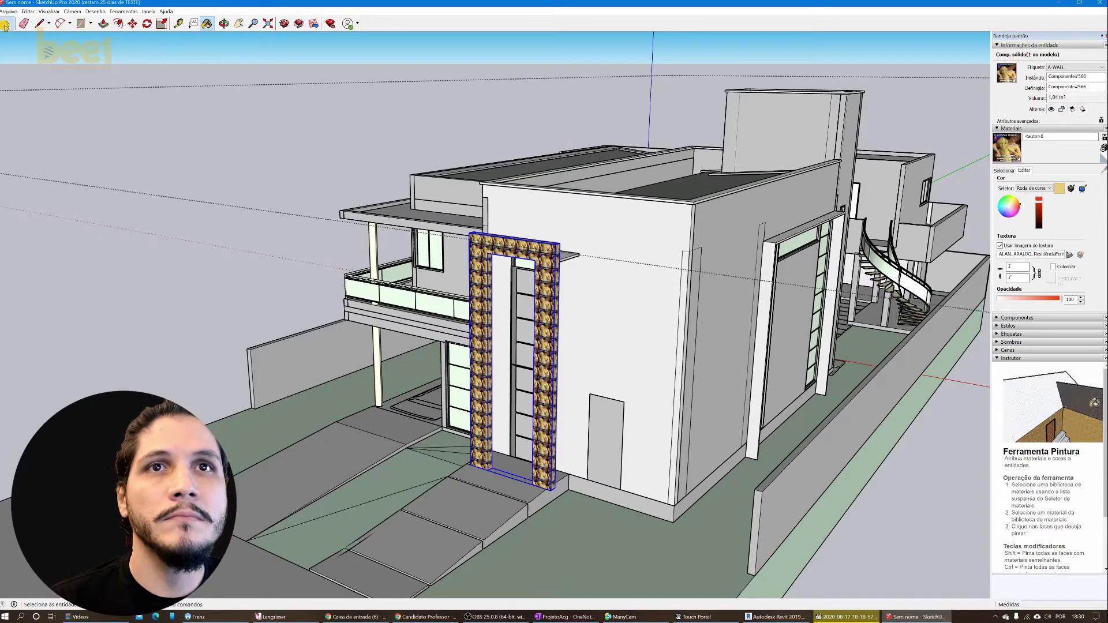
{"action": "left_click", "coordinate": [671, 247]}
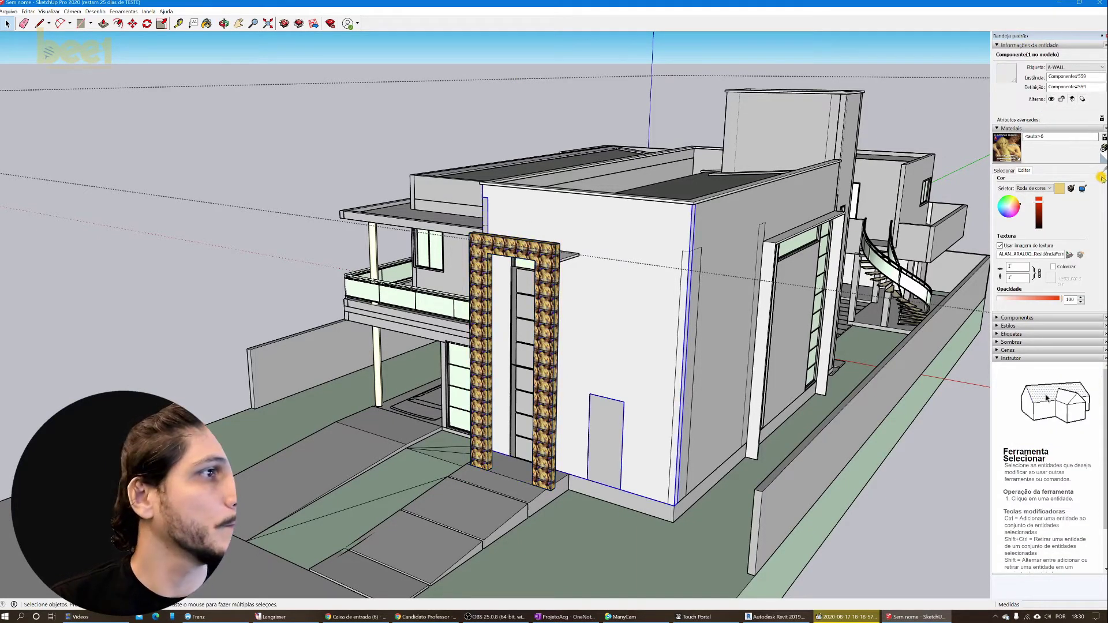
{"action": "double_click", "coordinate": [623, 222]}
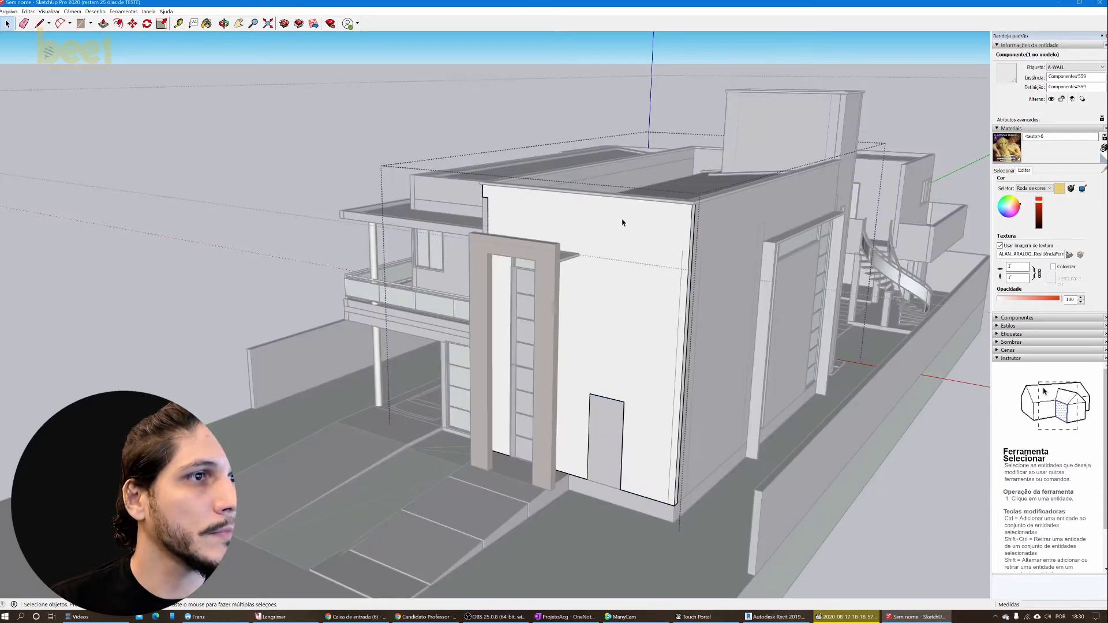
{"action": "left_click", "coordinate": [622, 222]}
{"action": "left_click", "coordinate": [701, 93]}
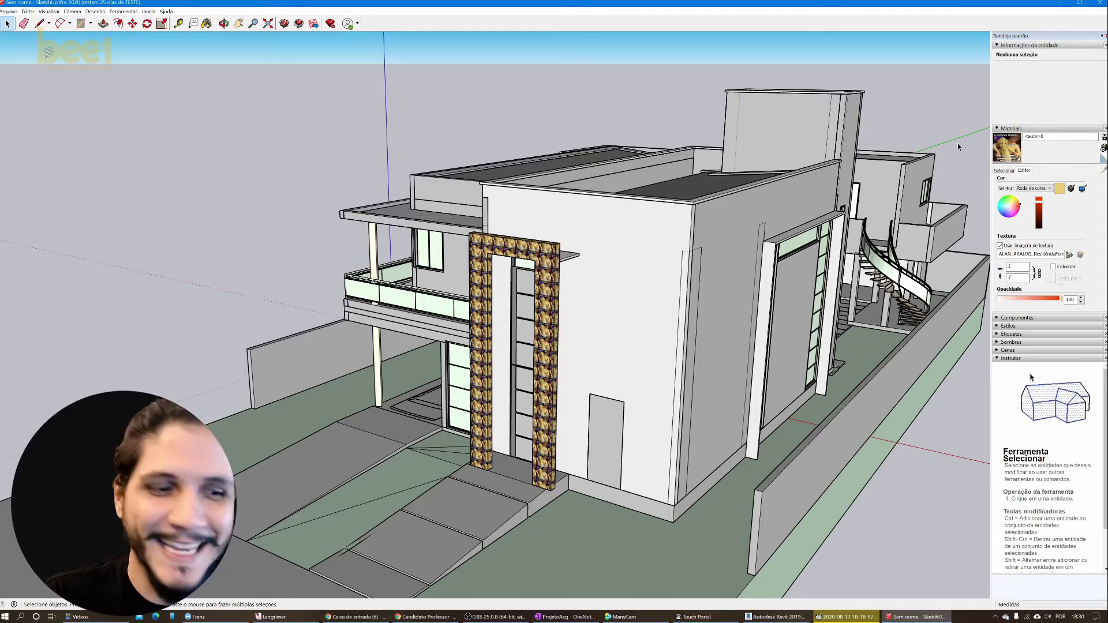
- Sample the wall's default material and recolour it bright green, then orbit to the house's side
{"action": "key", "text": "ctrl+z"}
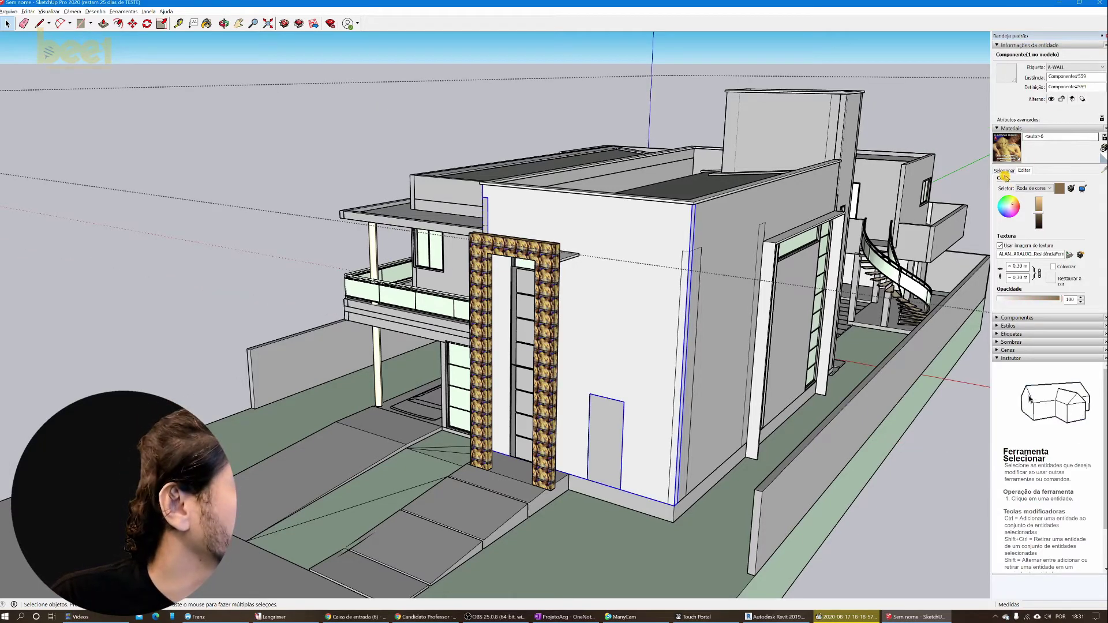
{"action": "left_click", "coordinate": [1004, 171]}
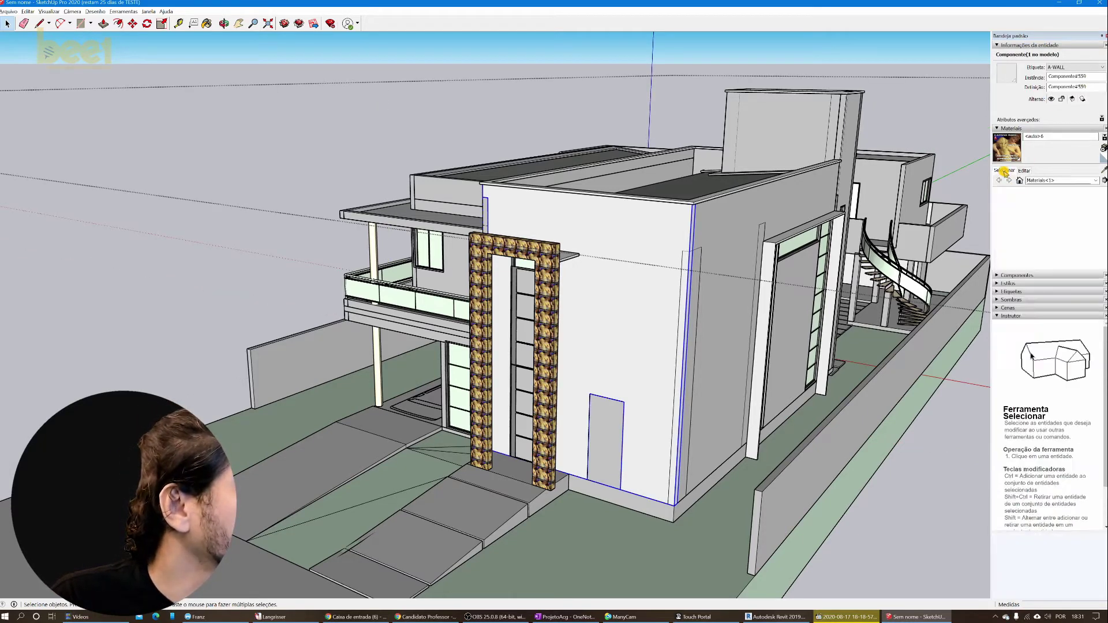
{"action": "left_click", "coordinate": [1104, 170]}
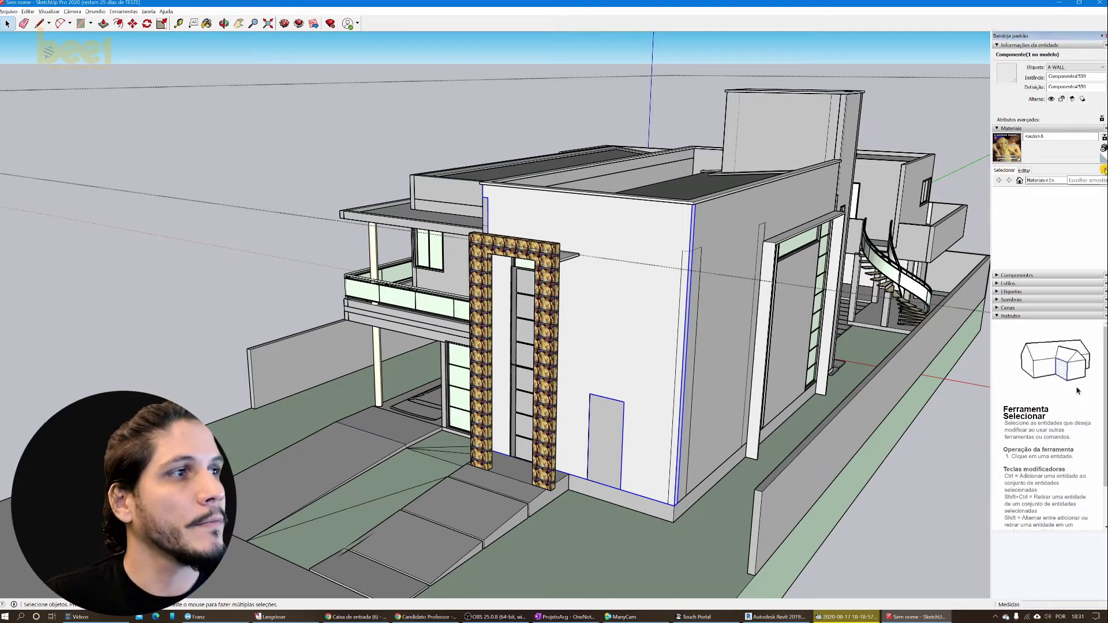
{"action": "left_click", "coordinate": [647, 235]}
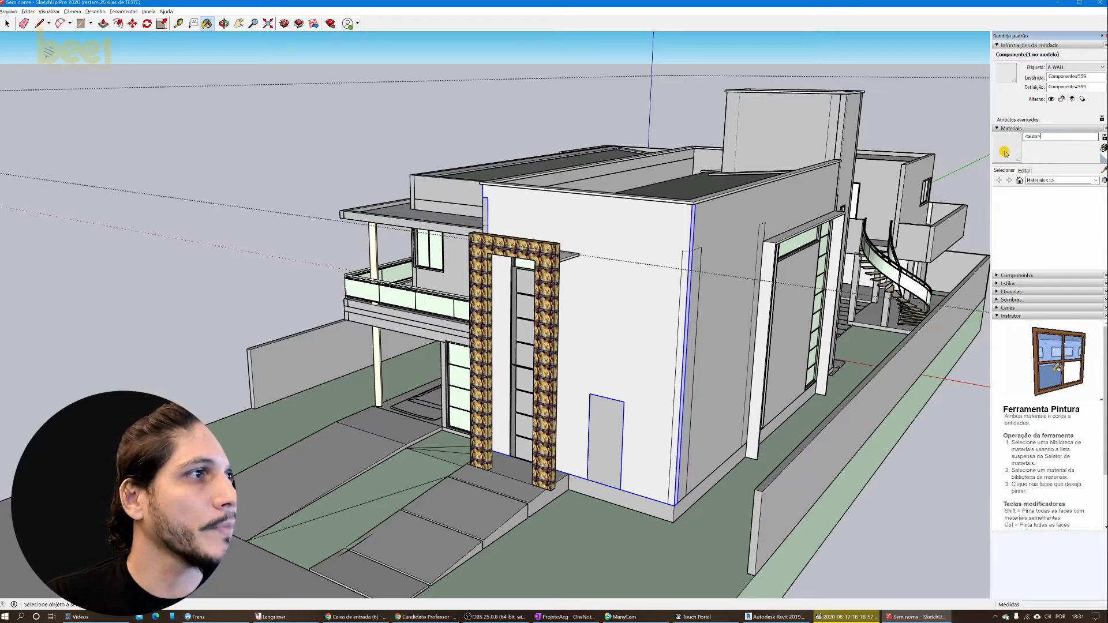
{"action": "left_click", "coordinate": [1025, 171]}
{"action": "mouse_move", "coordinate": [1012, 209]}
{"action": "left_mouse_down"}
{"action": "mouse_move", "coordinate": [1002, 202]}
{"action": "mouse_move", "coordinate": [1028, 217]}
{"action": "left_mouse_up"}
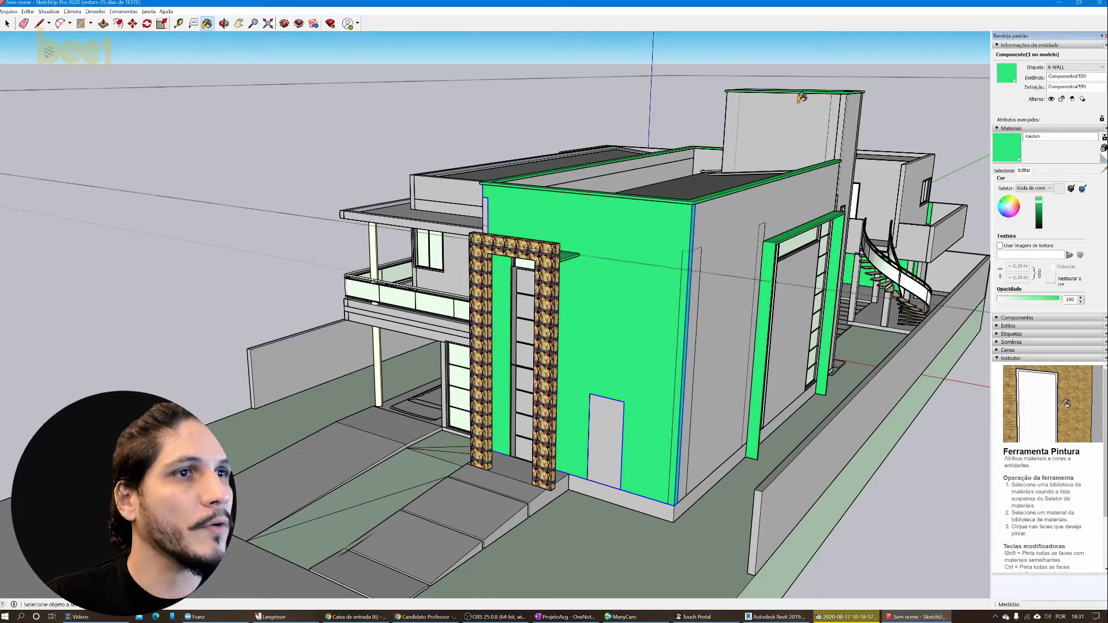
{"action": "key", "text": "space"}
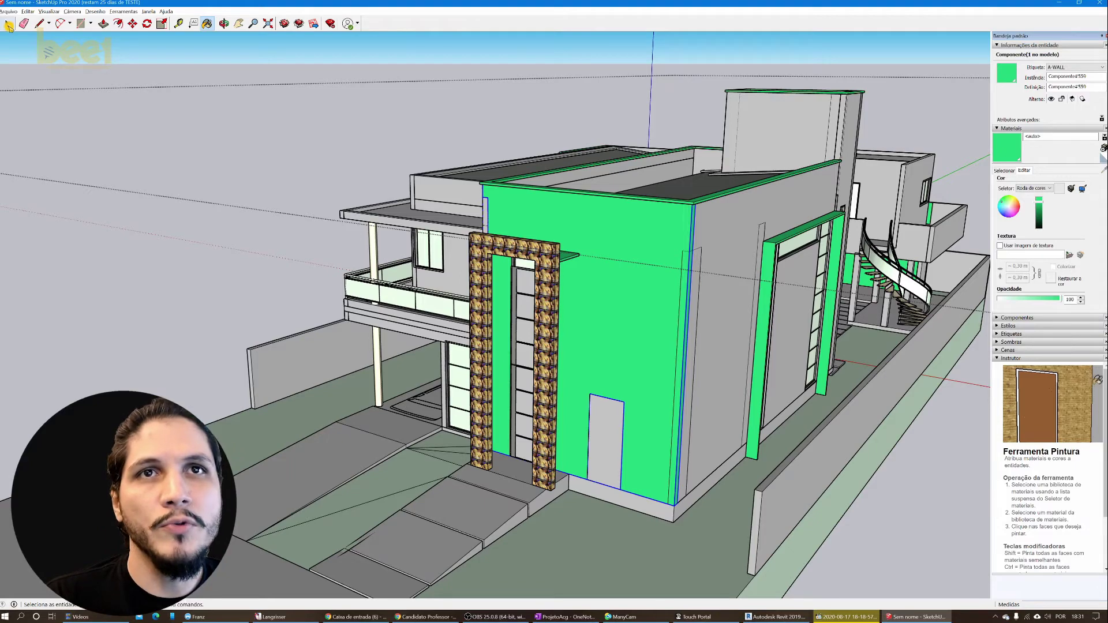
{"action": "mouse_move", "coordinate": [283, 179]}
{"action": "middle_mouse_down"}
{"action": "mouse_move", "coordinate": [349, 203]}
{"action": "mouse_move", "coordinate": [628, 252]}
{"action": "mouse_move", "coordinate": [618, 264]}
{"action": "mouse_move", "coordinate": [672, 236]}
{"action": "middle_mouse_up"}
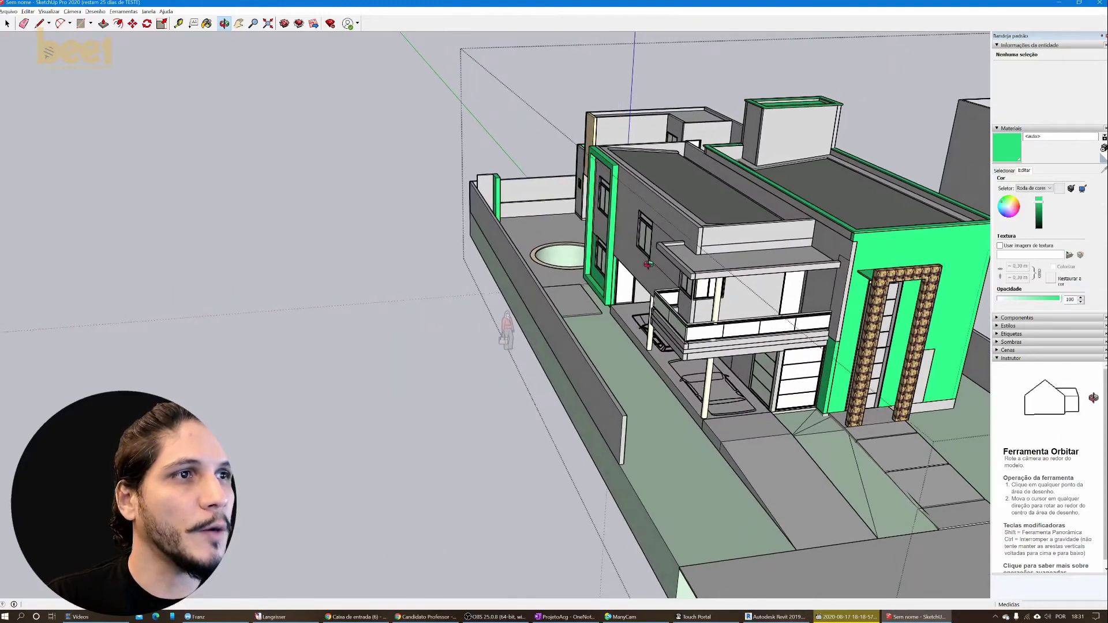
- Give the glass material opacity 19 and an orange tint
{"action": "scroll", "coordinate": [665, 233], "scroll_direction": "up", "scroll_amount": 2}
{"action": "scroll", "coordinate": [666, 233], "scroll_direction": "up", "scroll_amount": 3}
{"action": "scroll", "coordinate": [666, 232], "scroll_direction": "up", "scroll_amount": 2}
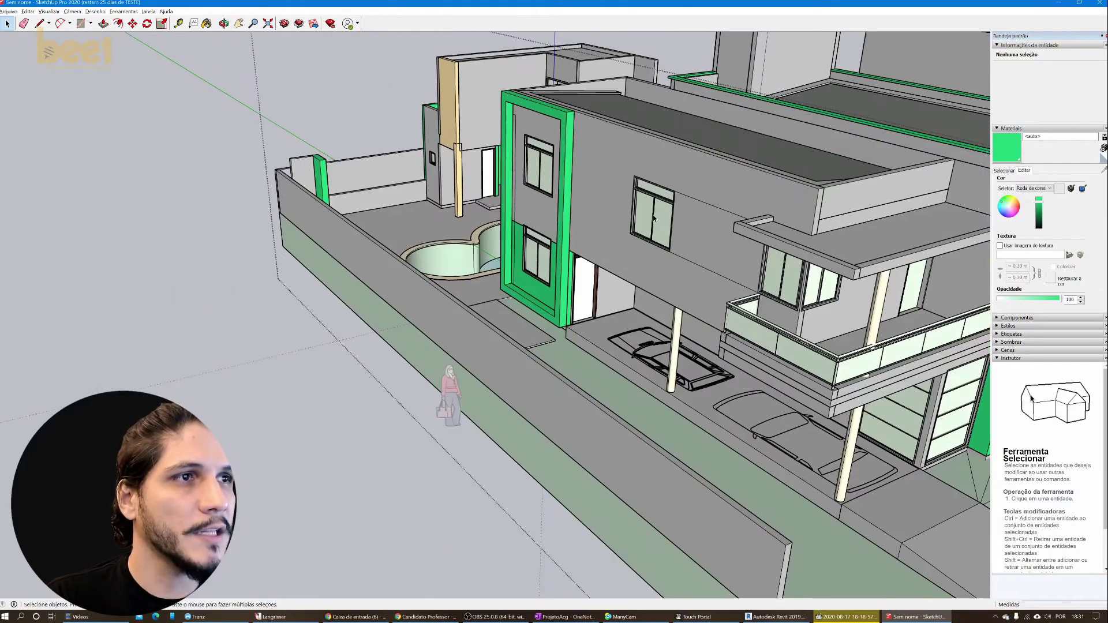
{"action": "scroll", "coordinate": [658, 224], "scroll_direction": "up", "scroll_amount": 2}
{"action": "left_click", "coordinate": [1005, 170]}
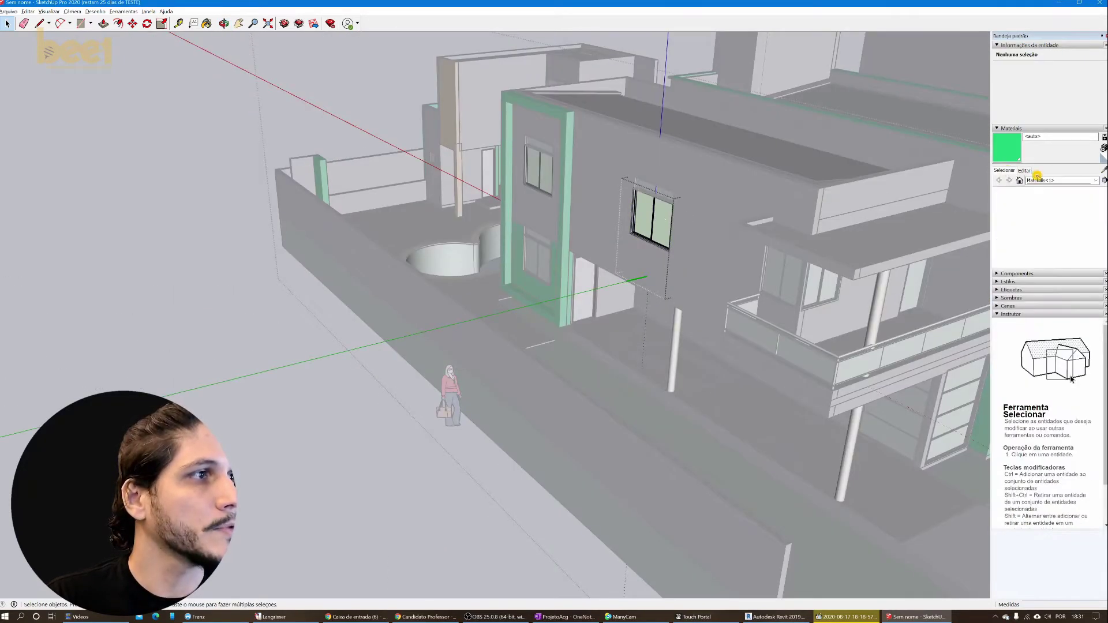
{"action": "key", "text": "b"}
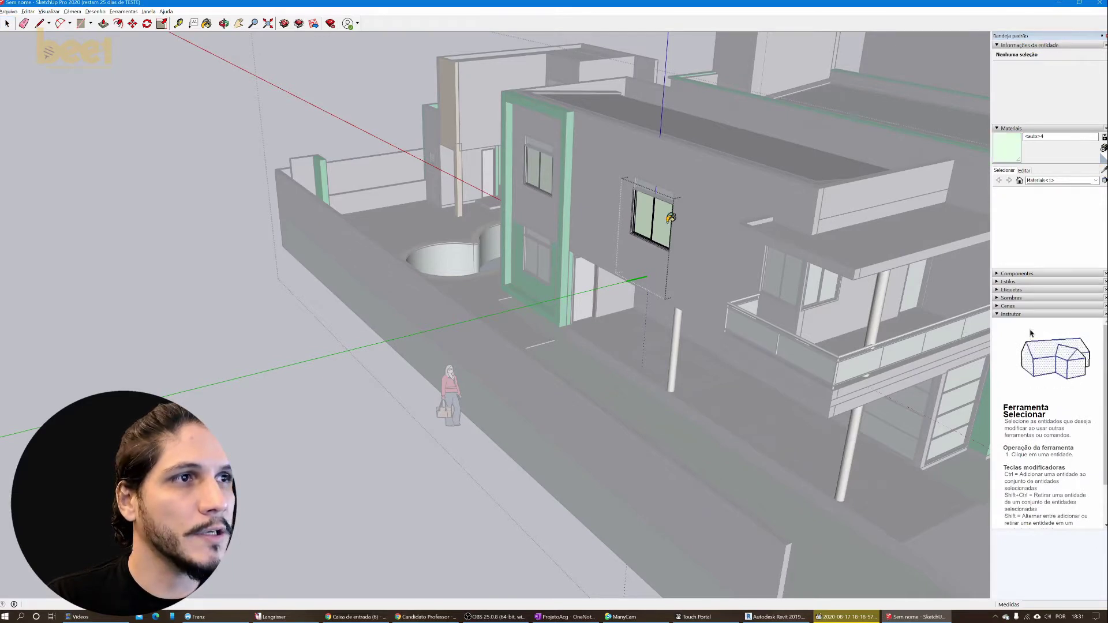
{"action": "left_click", "coordinate": [1024, 171]}
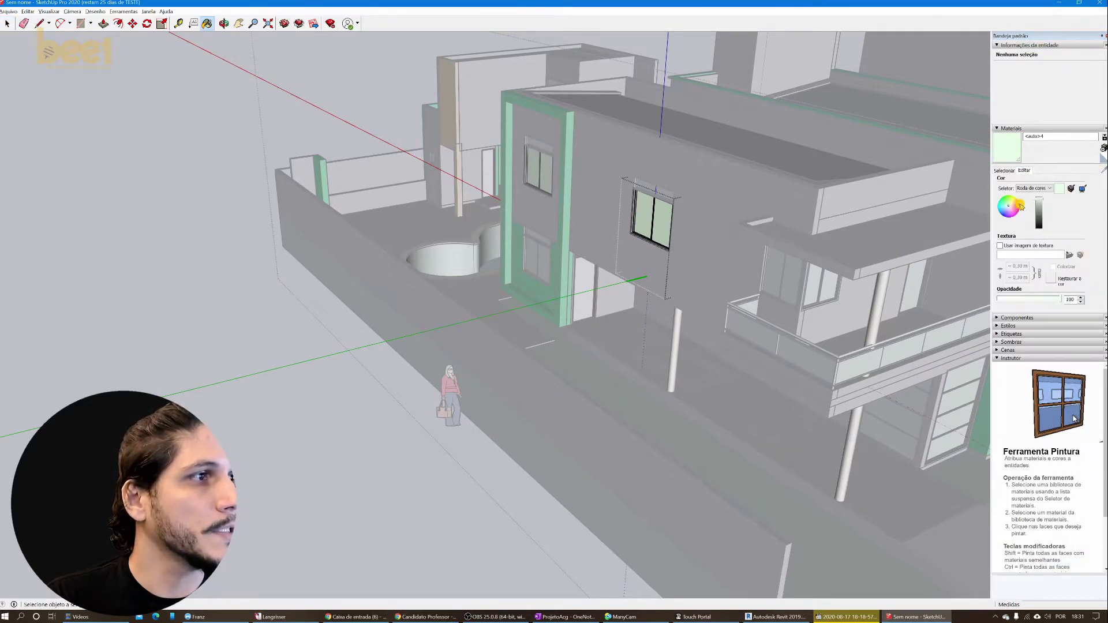
{"action": "left_click", "coordinate": [1029, 299]}
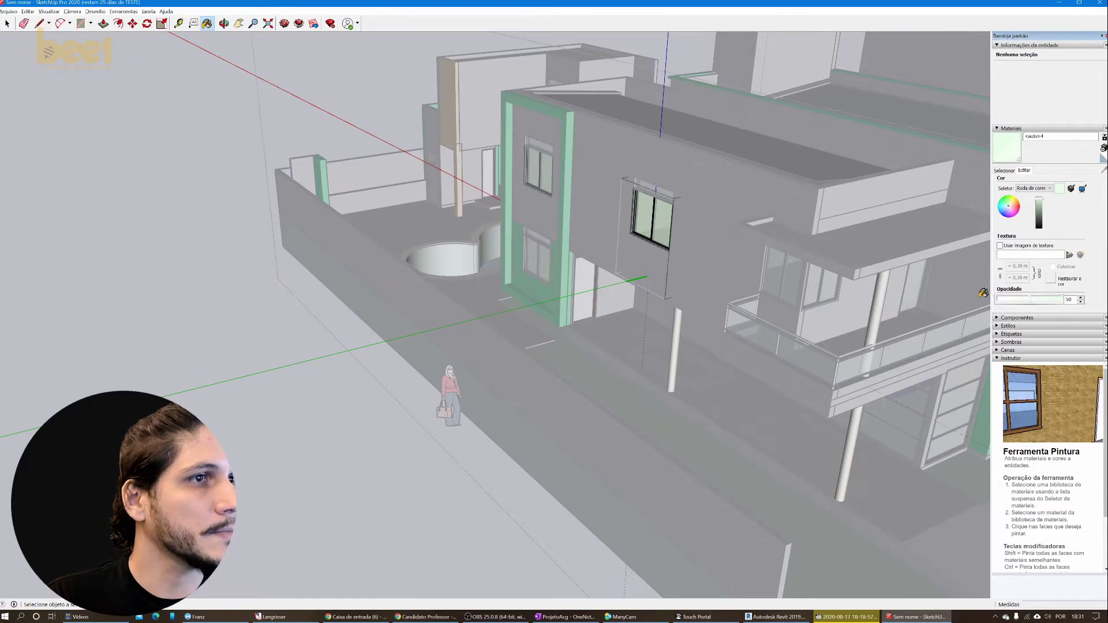
{"action": "left_click_drag", "start_coordinate": [1010, 299], "coordinate": [1011, 300]}
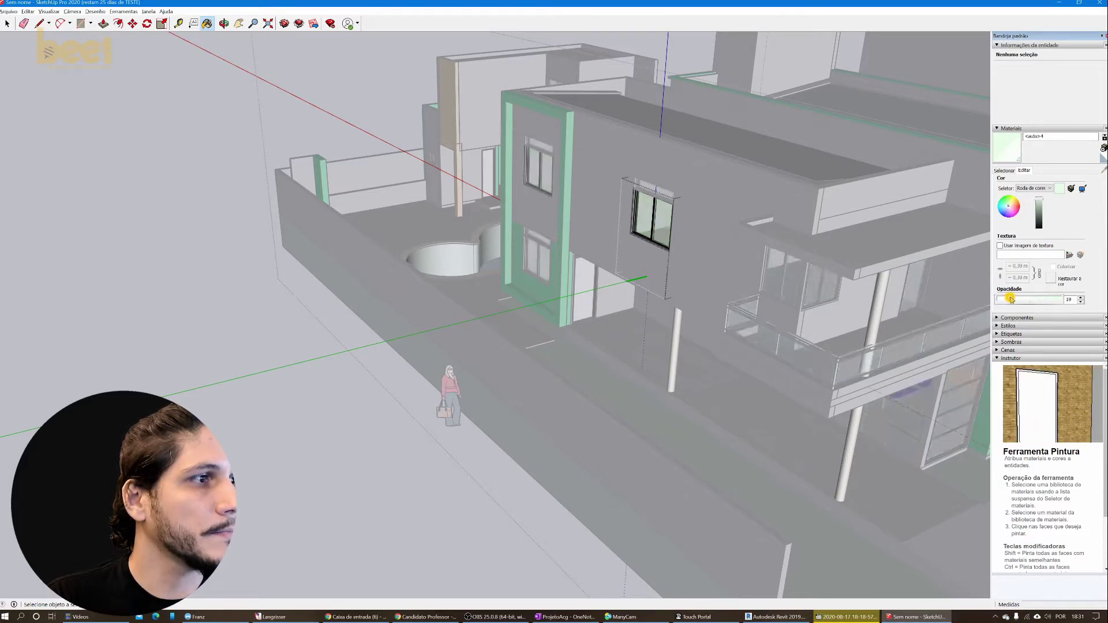
{"action": "left_click", "coordinate": [1026, 206]}
{"action": "left_click_drag", "start_coordinate": [1021, 209], "coordinate": [1017, 208]}
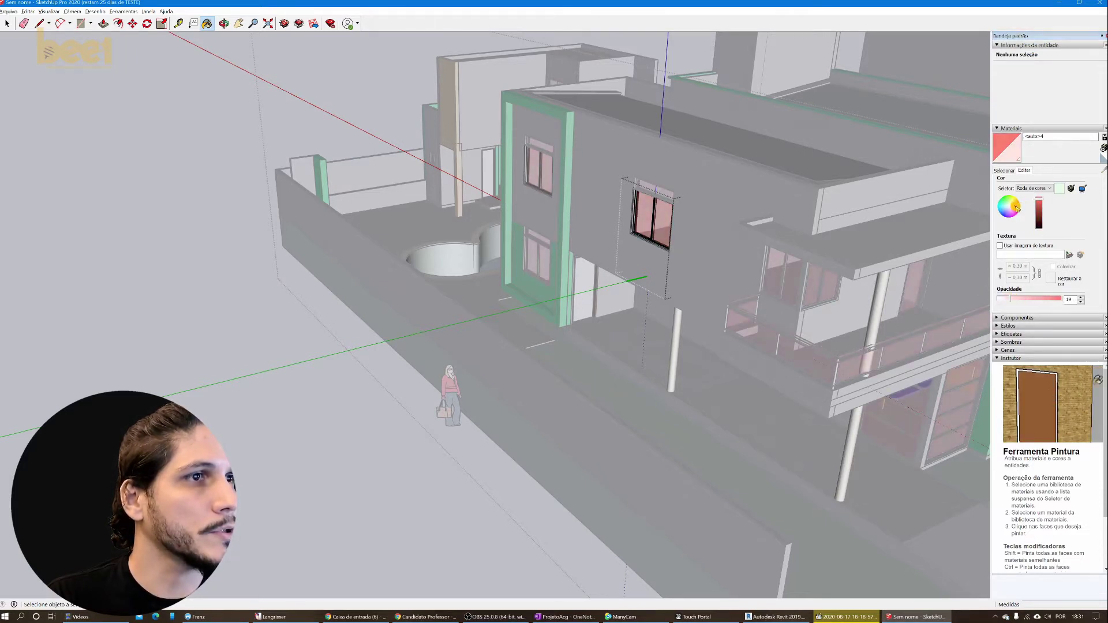
{"action": "left_click", "coordinate": [1020, 206]}
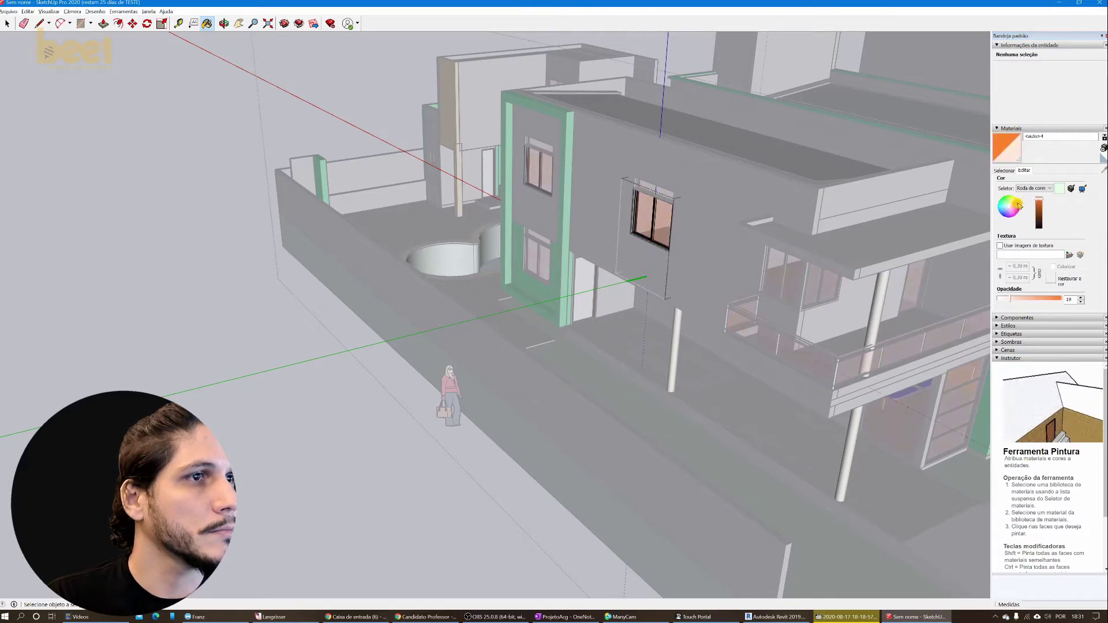
- Exit component editing, orbit to the front facade, and return to Revit's DWG export window
{"action": "left_click", "coordinate": [6, 24]}
{"action": "left_click", "coordinate": [103, 115]}
{"action": "mouse_move", "coordinate": [503, 266]}
{"action": "middle_mouse_down"}
{"action": "mouse_move", "coordinate": [460, 246]}
{"action": "mouse_move", "coordinate": [990, 271]}
{"action": "middle_mouse_up"}
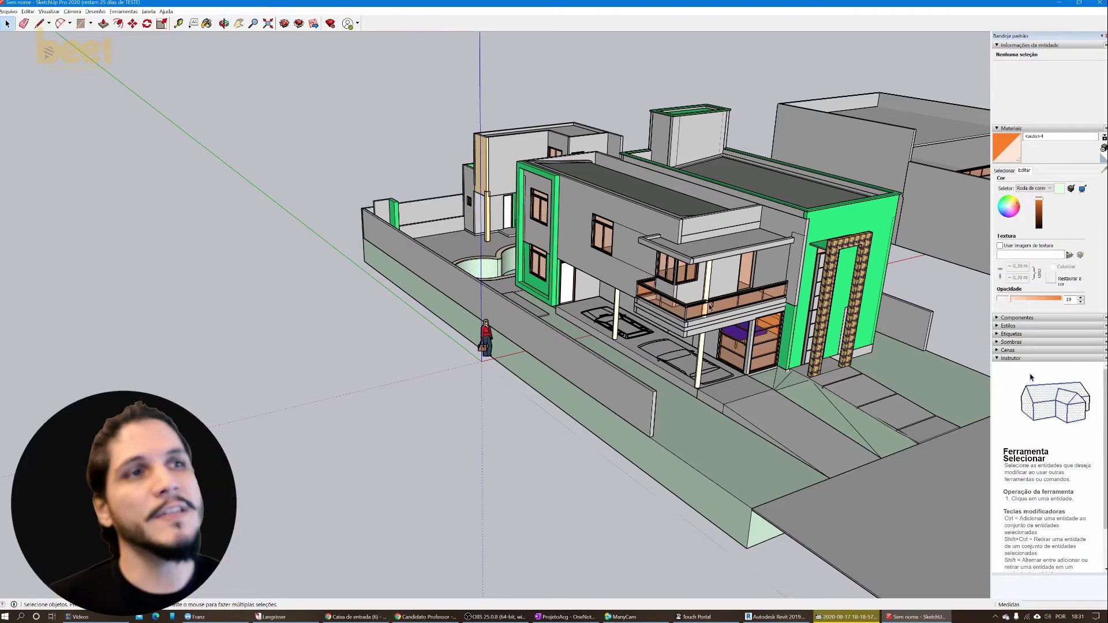
{"action": "mouse_move", "coordinate": [519, 323]}
{"action": "middle_mouse_down"}
{"action": "mouse_move", "coordinate": [491, 346]}
{"action": "mouse_move", "coordinate": [395, 290]}
{"action": "middle_mouse_up"}
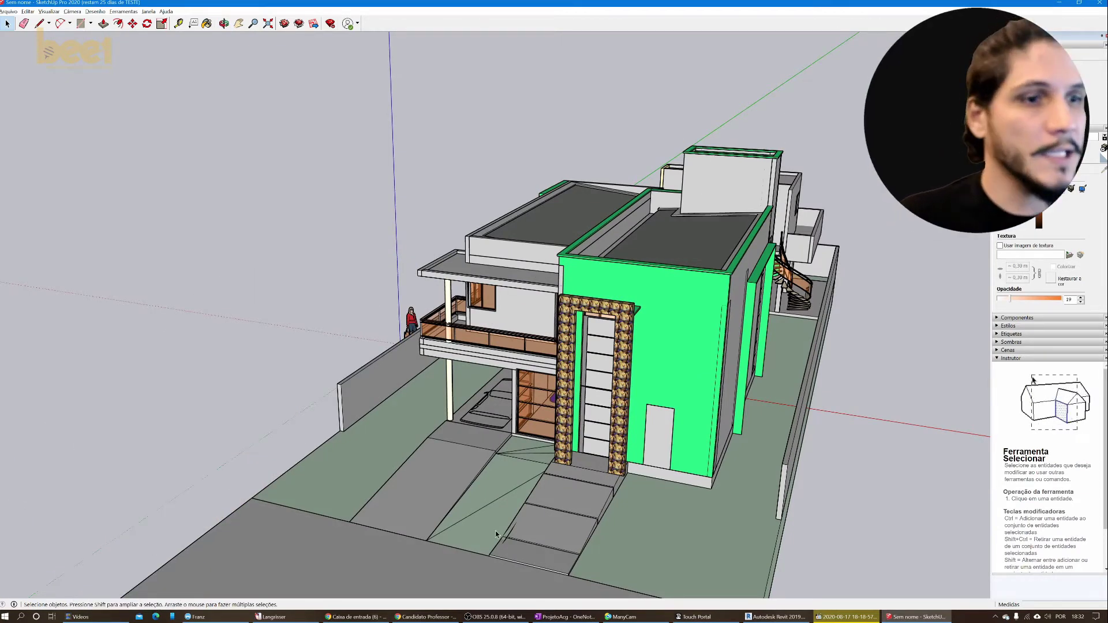
{"action": "left_click", "coordinate": [774, 616]}
- Cancel the DWG export and select the front wall with the stone-framed door
{"action": "left_click", "coordinate": [683, 533]}
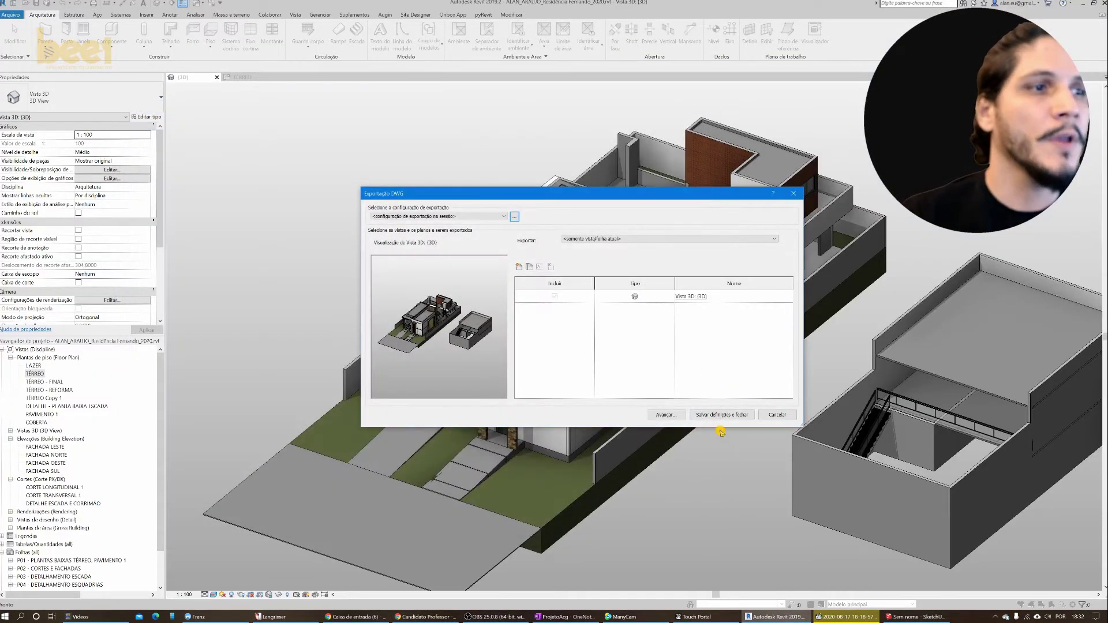
{"action": "left_click", "coordinate": [777, 414]}
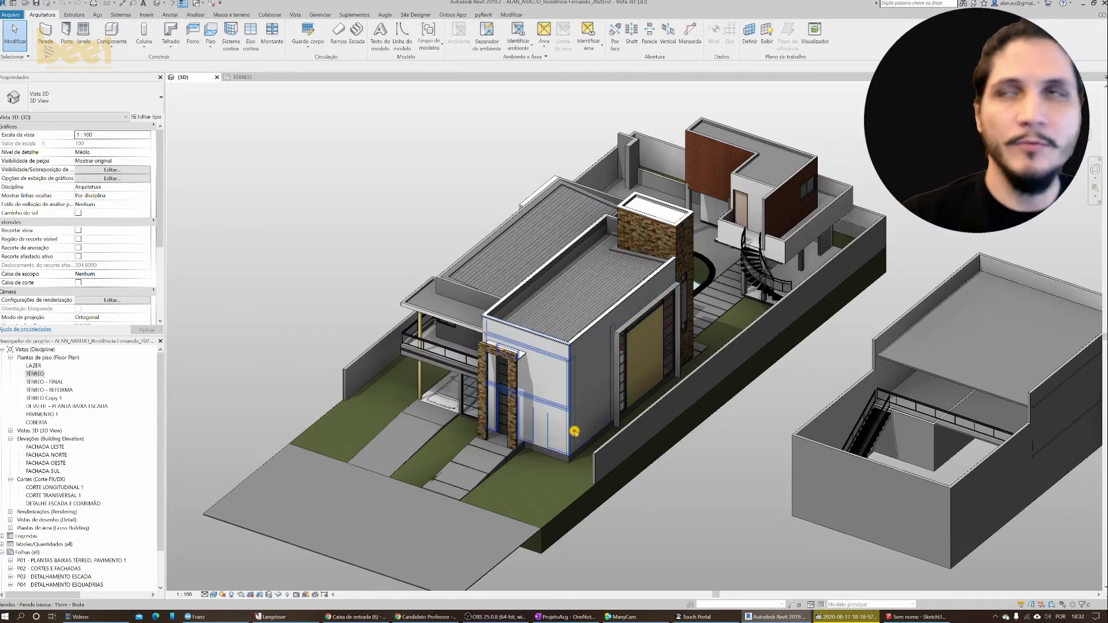
{"action": "mouse_move", "coordinate": [572, 369]}
{"action": "middle_mouse_down", "text": "shift"}
{"action": "mouse_move", "coordinate": [633, 359]}
{"action": "mouse_move", "coordinate": [565, 354]}
{"action": "middle_mouse_up", "text": "shift"}
{"action": "scroll", "coordinate": [565, 354], "scroll_direction": "up", "scroll_amount": 3}
{"action": "scroll", "coordinate": [565, 354], "scroll_direction": "up", "scroll_amount": 2}
{"action": "left_click", "coordinate": [566, 353]}
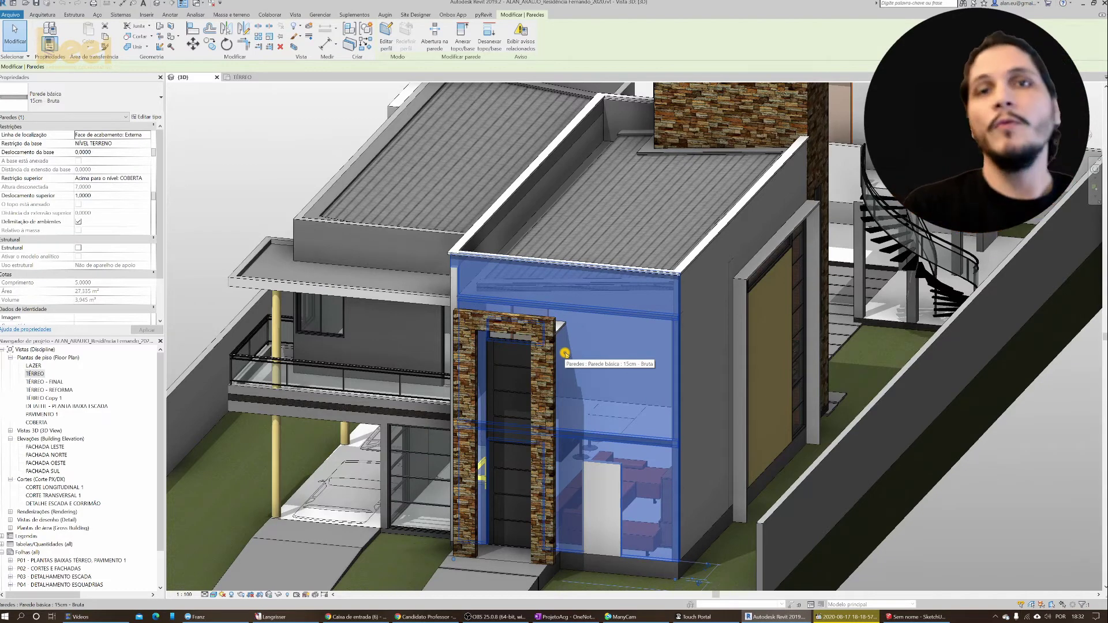
- Orbit to a frontal isometric view showing the left boundary wall and pool
{"action": "scroll", "coordinate": [533, 341], "scroll_direction": "down", "scroll_amount": 4}
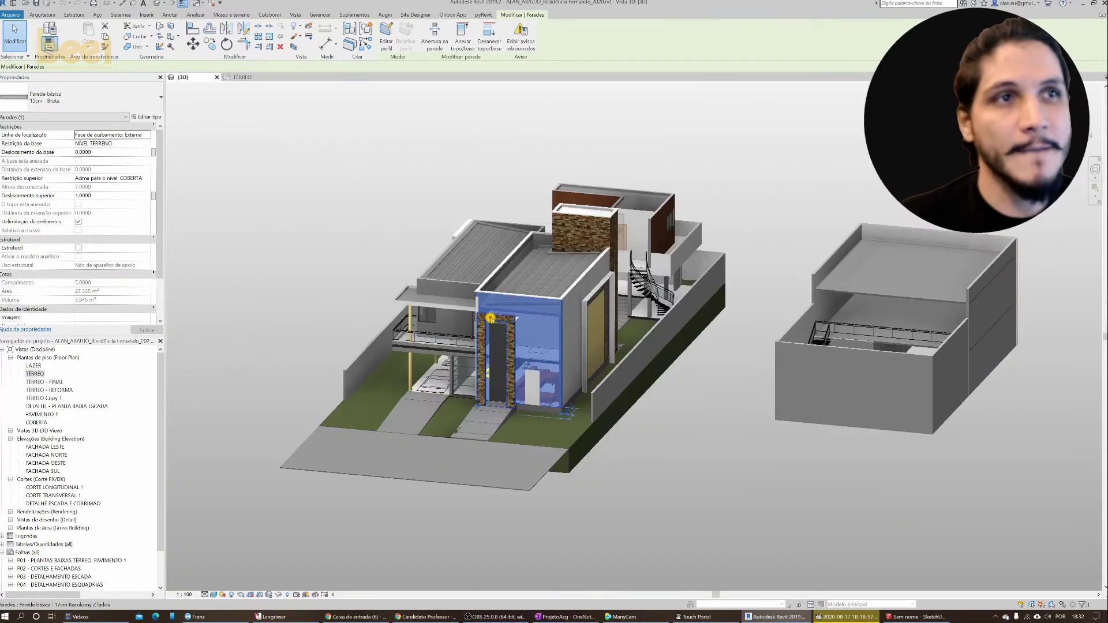
{"action": "middle_click_drag", "start_coordinate": [533, 341], "coordinate": [563, 345], "text": "shift"}
{"action": "scroll", "coordinate": [562, 345], "scroll_direction": "up", "scroll_amount": 2}
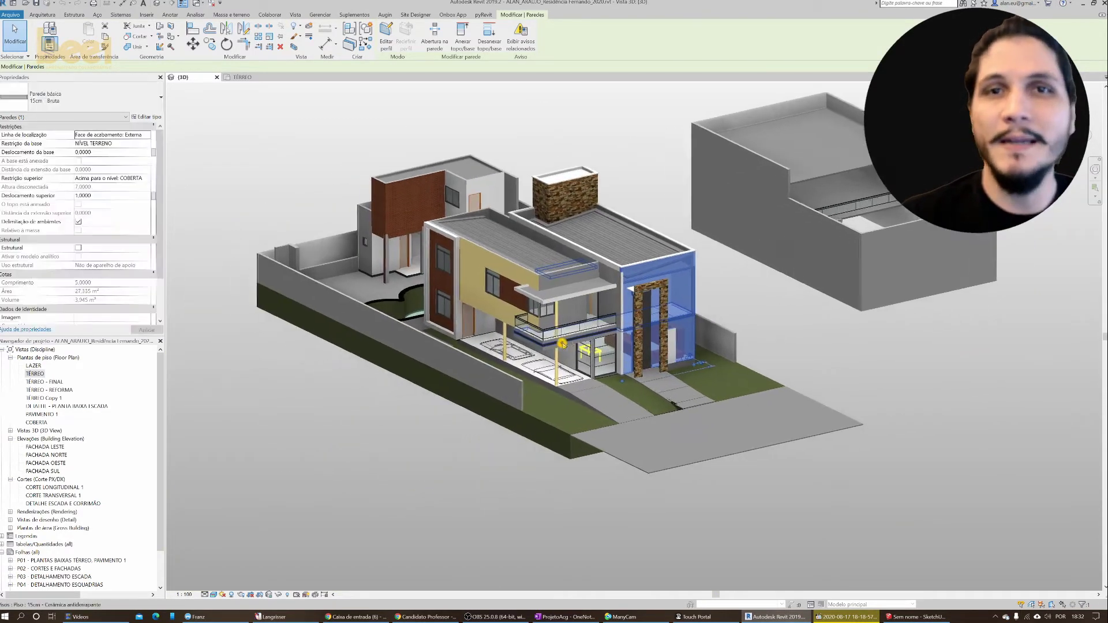
{"action": "scroll", "coordinate": [562, 345], "scroll_direction": "up", "scroll_amount": 1}
{"action": "middle_click_drag", "start_coordinate": [471, 346], "coordinate": [475, 376], "text": "shift"}
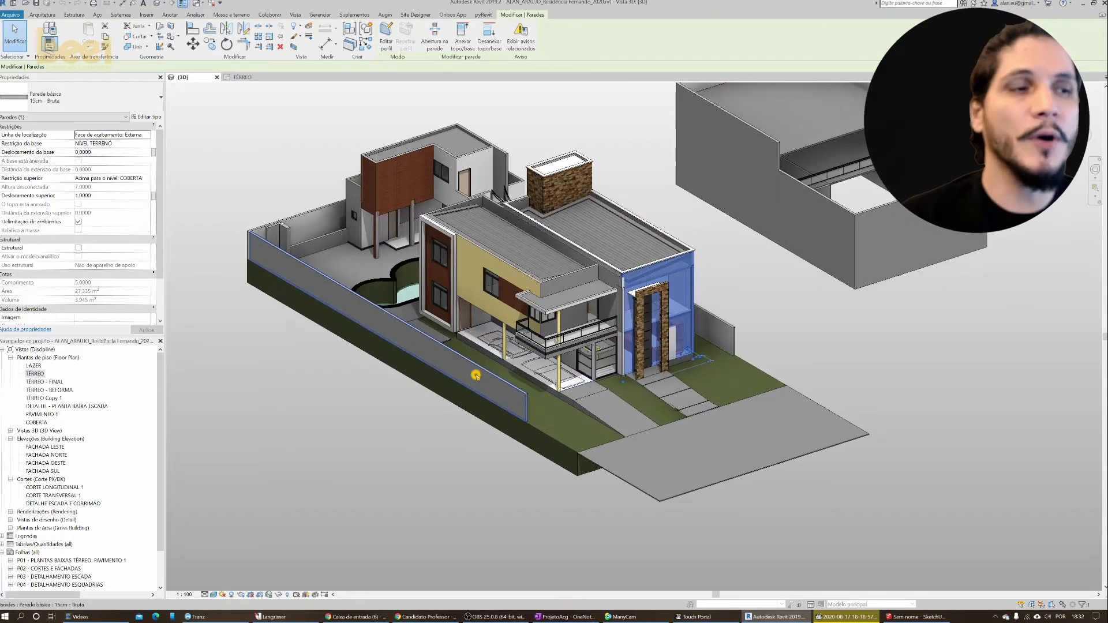
- Temporarily hide both car drawings on the carport, CARRO_01.DWG and carro3.dwg
{"action": "key", "text": "Escape"}
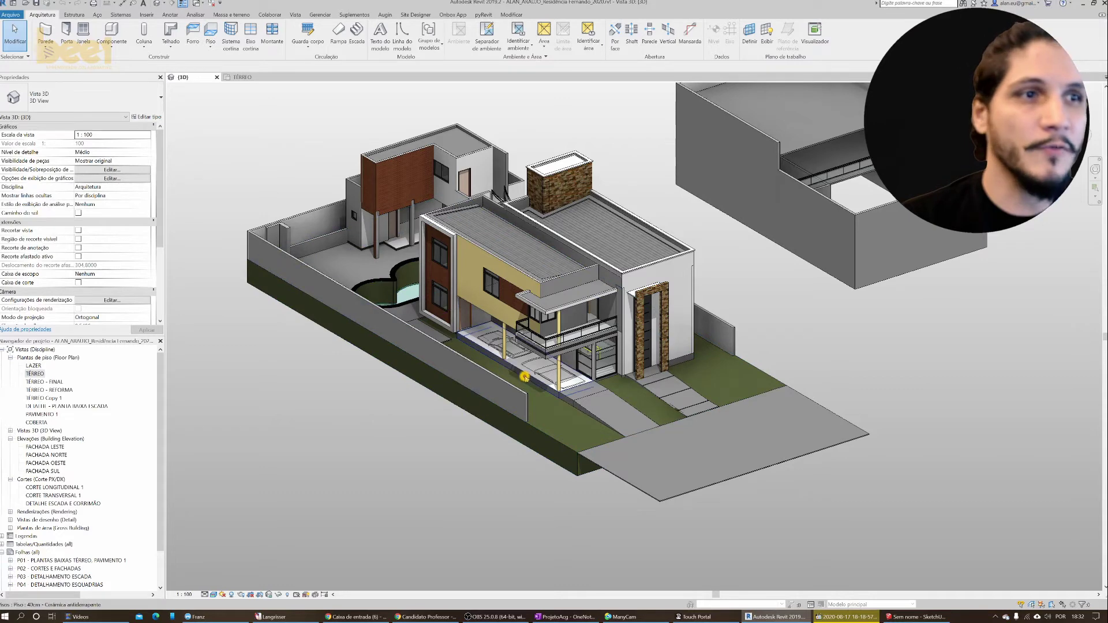
{"action": "scroll", "coordinate": [533, 363], "scroll_direction": "up", "scroll_amount": 3}
{"action": "left_click", "coordinate": [511, 345]}
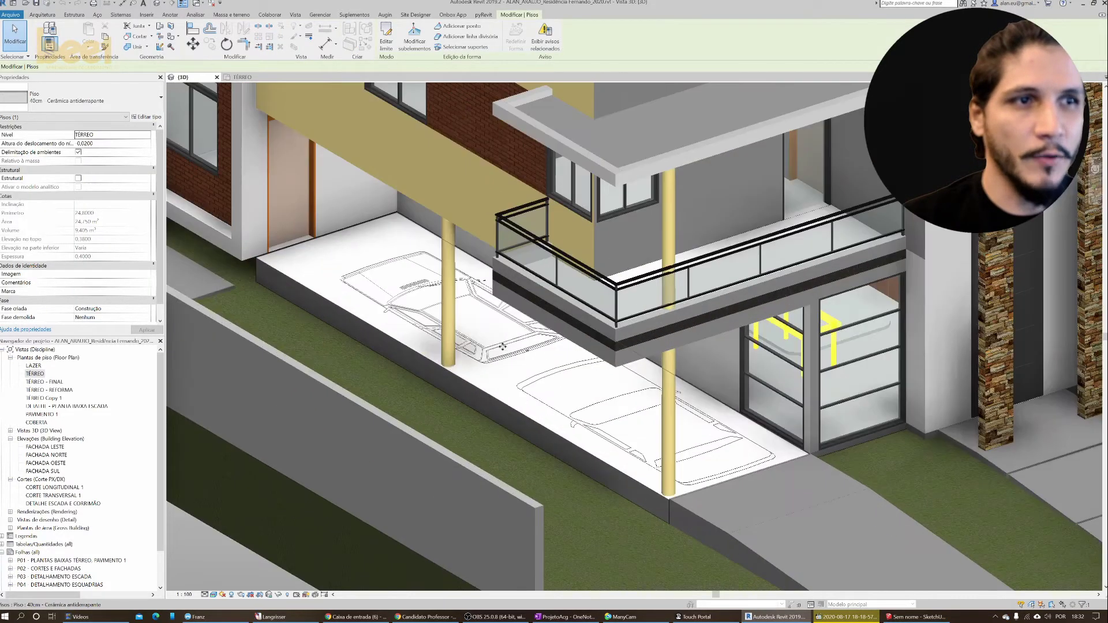
{"action": "scroll", "coordinate": [505, 346], "scroll_direction": "up", "scroll_amount": 3}
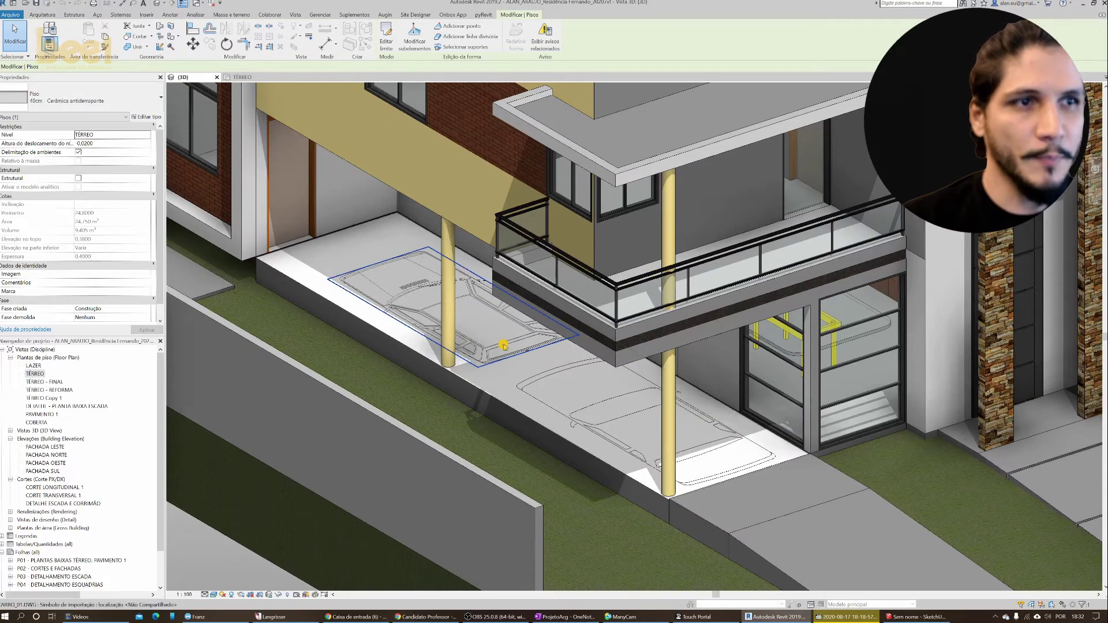
{"action": "left_click", "coordinate": [503, 346]}
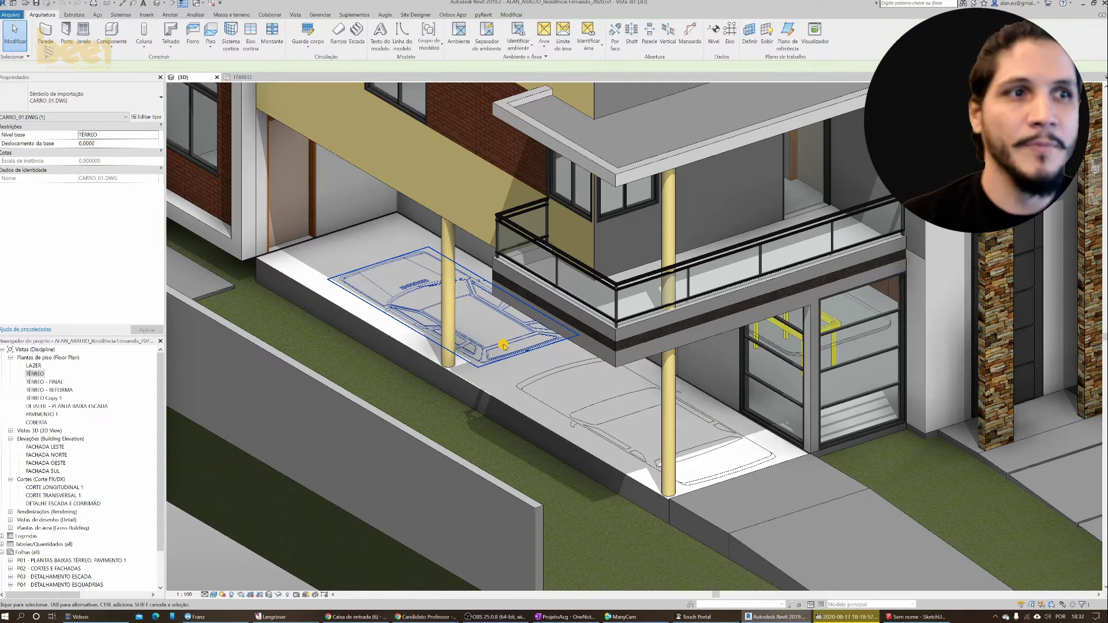
{"action": "key", "text": "h"}
{"action": "key", "text": "h"}
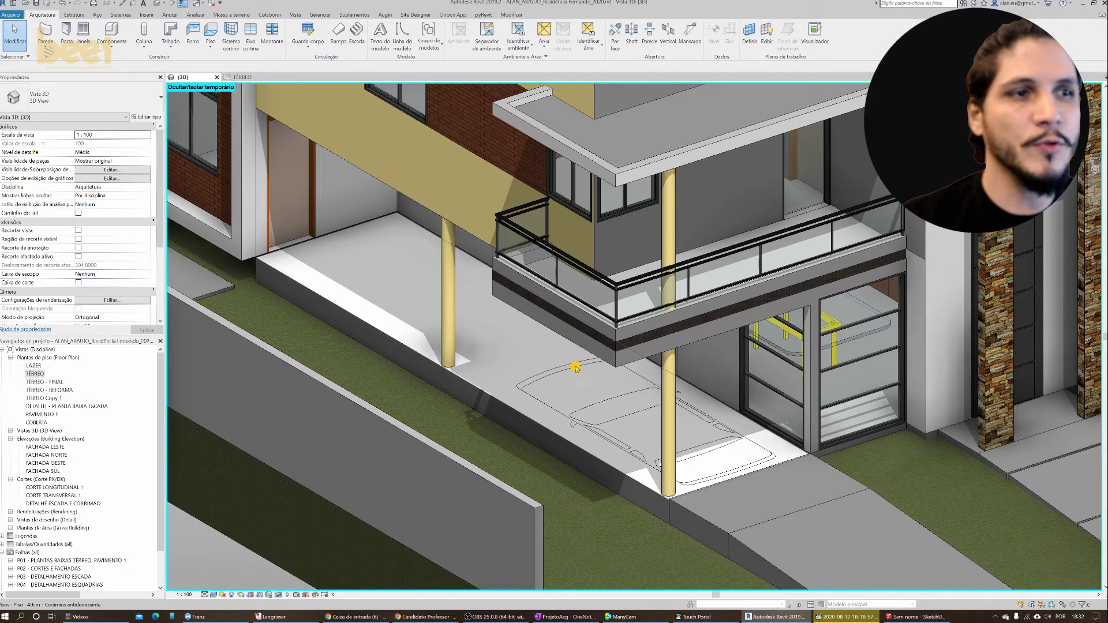
{"action": "left_click", "coordinate": [576, 367]}
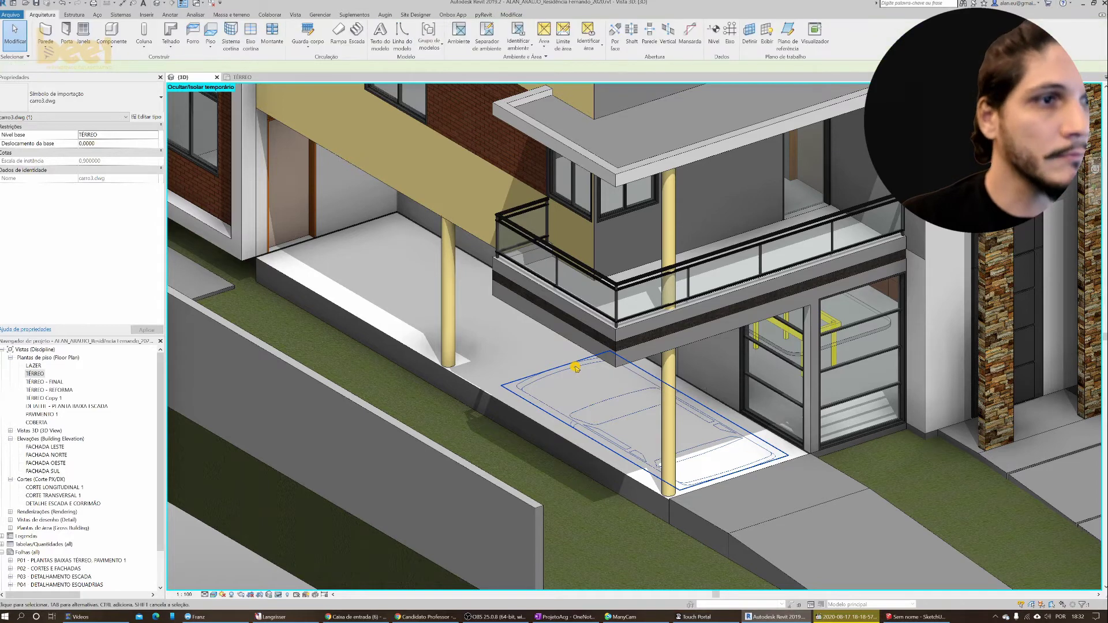
{"action": "key", "text": "h"}
{"action": "key", "text": "h"}
- Temporarily hide the glass dining table
{"action": "key", "text": "Tab"}
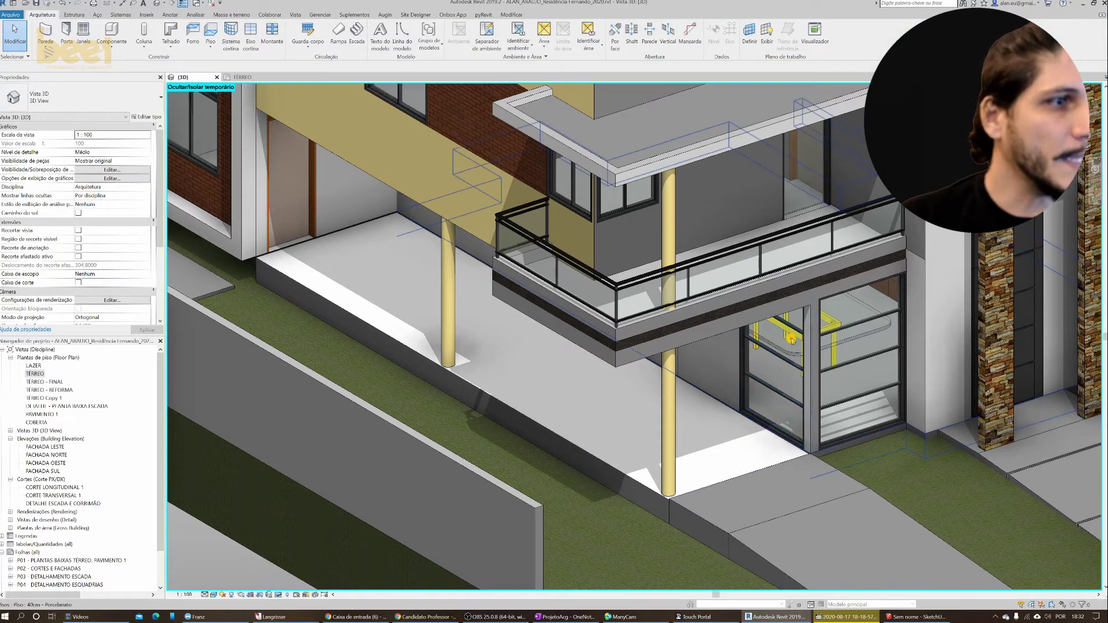
{"action": "key", "text": "Tab"}
{"action": "key", "text": "Tab"}
{"action": "left_click", "coordinate": [796, 337]}
{"action": "middle_click_drag", "start_coordinate": [797, 337], "coordinate": [788, 324], "text": "shift"}
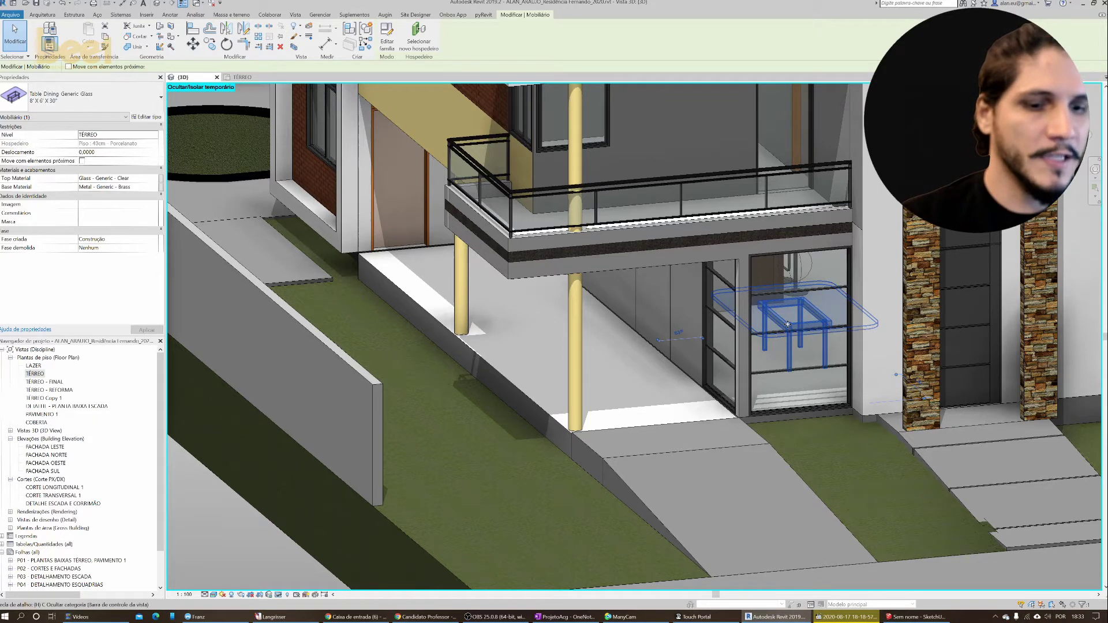
{"action": "key", "text": "Delete"}
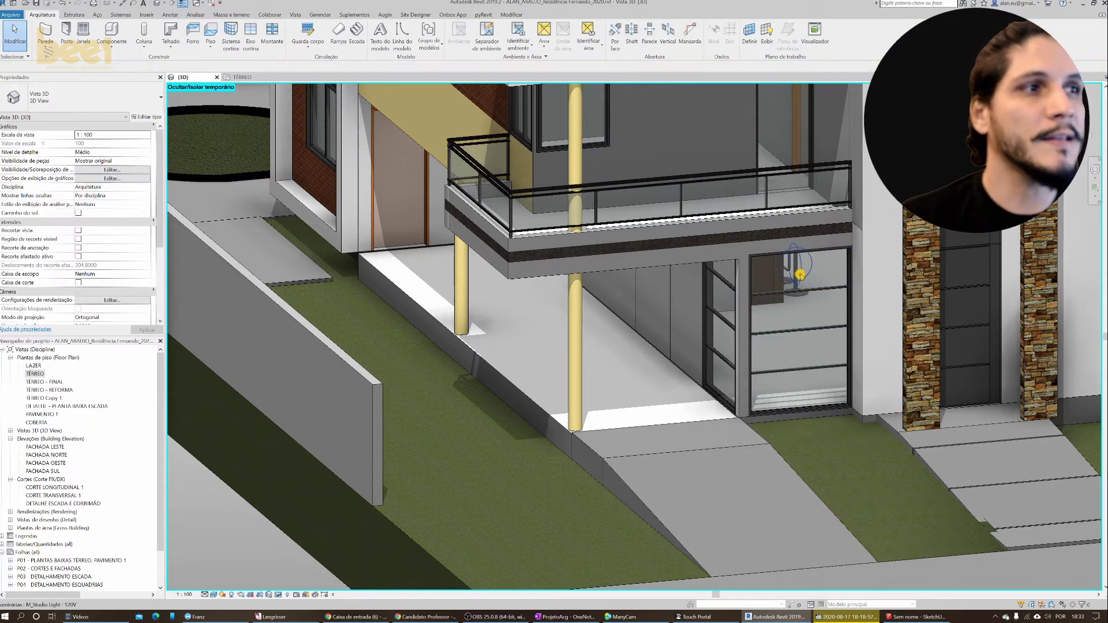
- Inspect the light fixture and kitchen set Conjunto de Cozinha 4, then orbit around the house
{"action": "mouse_move", "coordinate": [798, 289]}
{"action": "middle_mouse_down", "text": "shift"}
{"action": "mouse_move", "coordinate": [815, 271]}
{"action": "mouse_move", "coordinate": [797, 260]}
{"action": "middle_mouse_up", "text": "shift"}
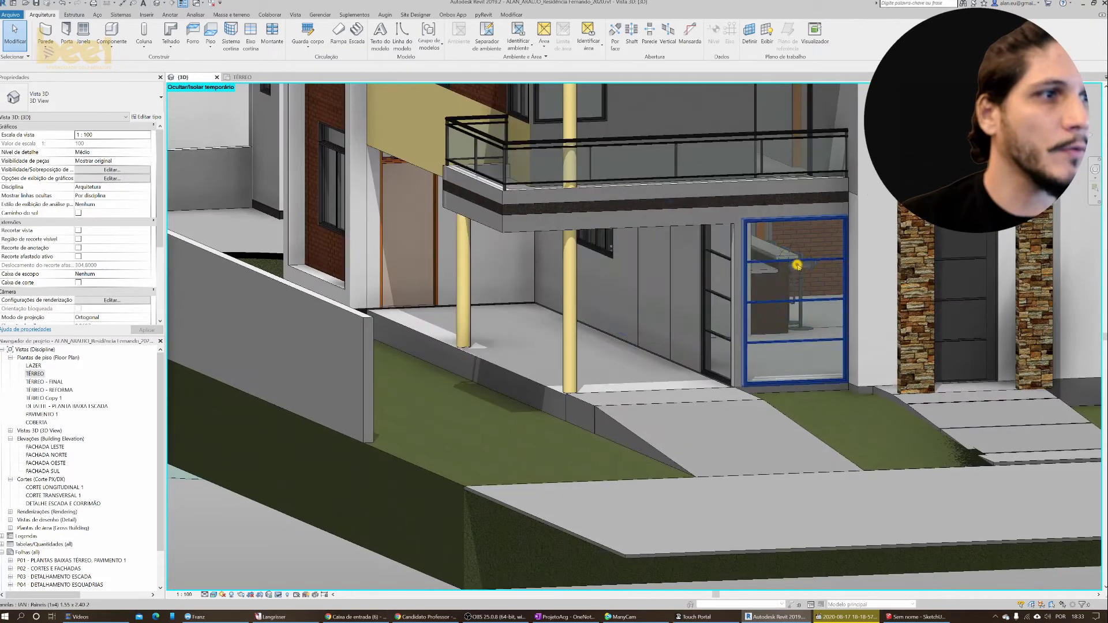
{"action": "left_click", "coordinate": [801, 275]}
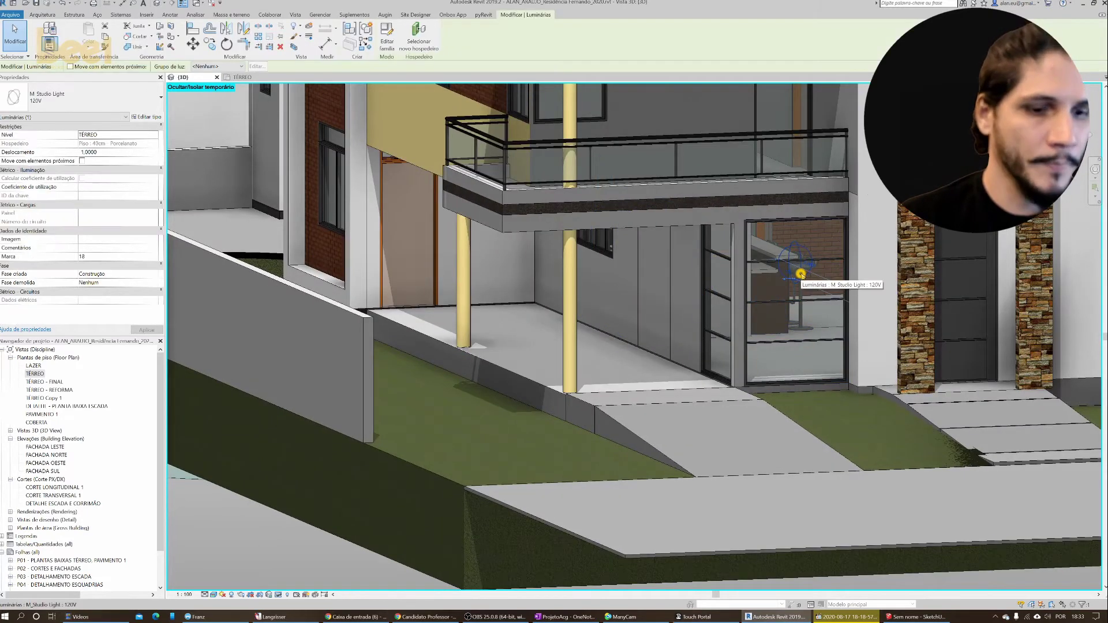
{"action": "key", "text": "Tab"}
{"action": "left_click", "coordinate": [799, 263]}
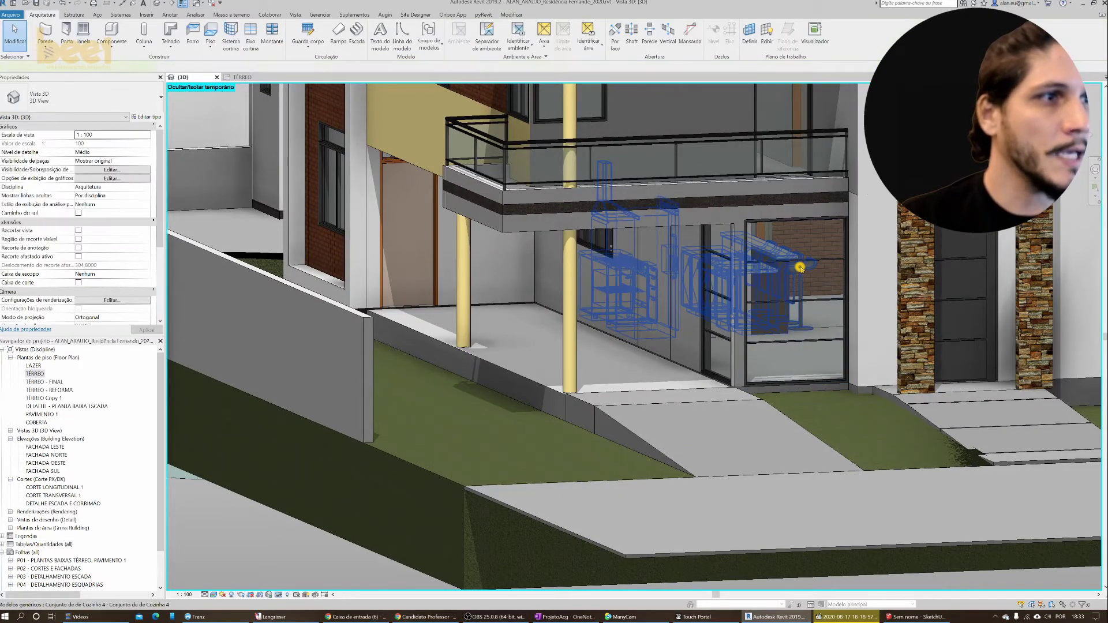
{"action": "key", "text": "Escape"}
{"action": "scroll", "coordinate": [815, 284], "scroll_direction": "down", "scroll_amount": 3}
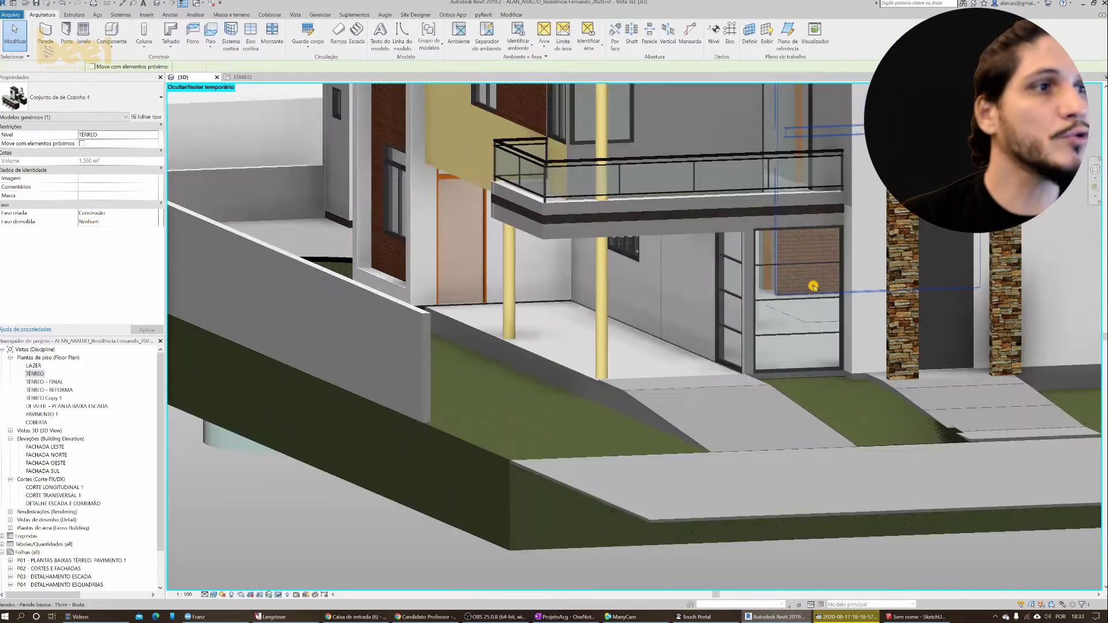
{"action": "scroll", "coordinate": [820, 306], "scroll_direction": "down", "scroll_amount": 3}
{"action": "mouse_move", "coordinate": [819, 323]}
{"action": "middle_mouse_down", "text": "shift"}
{"action": "mouse_move", "coordinate": [829, 340]}
{"action": "mouse_move", "coordinate": [797, 329]}
{"action": "middle_mouse_up", "text": "shift"}
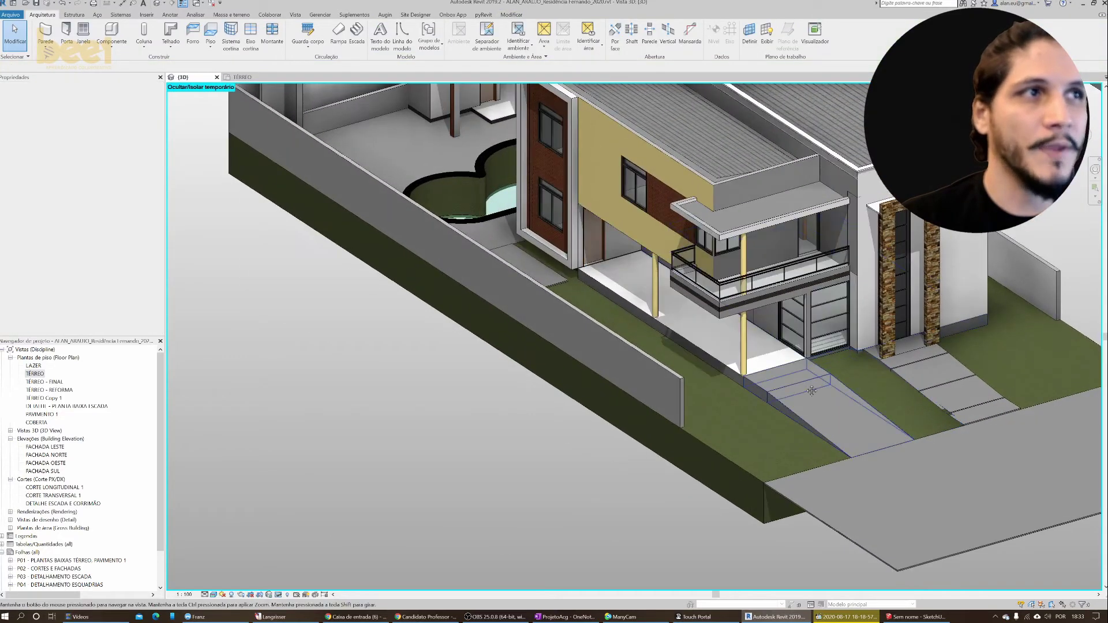
{"action": "scroll", "coordinate": [640, 293], "scroll_direction": "down", "scroll_amount": 3}
- Temporarily hide the grey box building beside the house
{"action": "scroll", "coordinate": [640, 293], "scroll_direction": "down", "scroll_amount": 3}
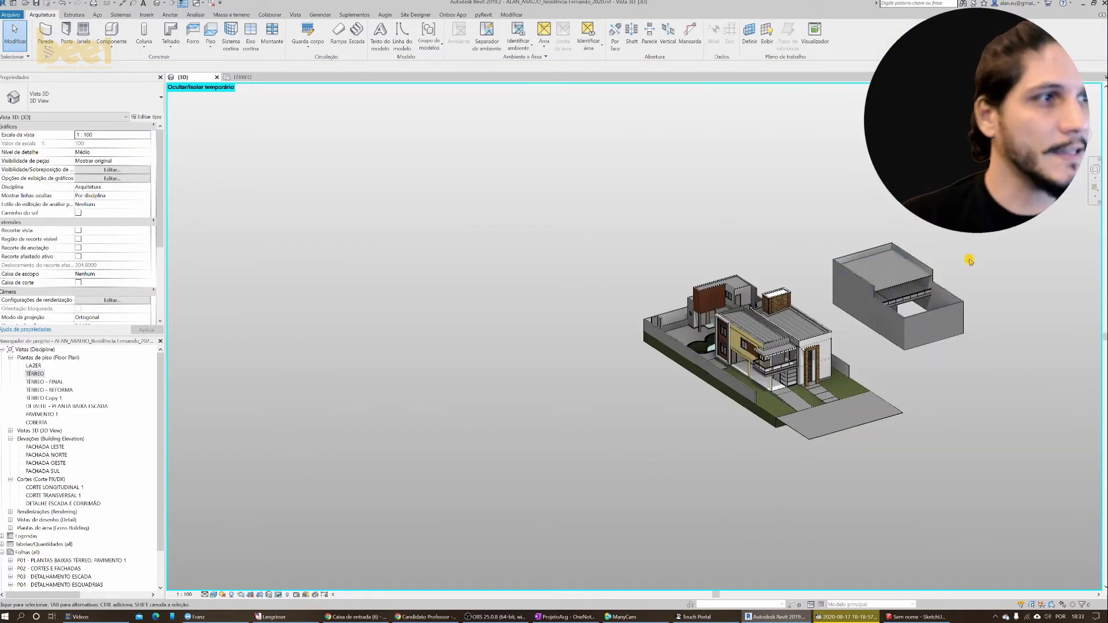
{"action": "left_click", "coordinate": [848, 322]}
{"action": "key", "text": "Delete"}
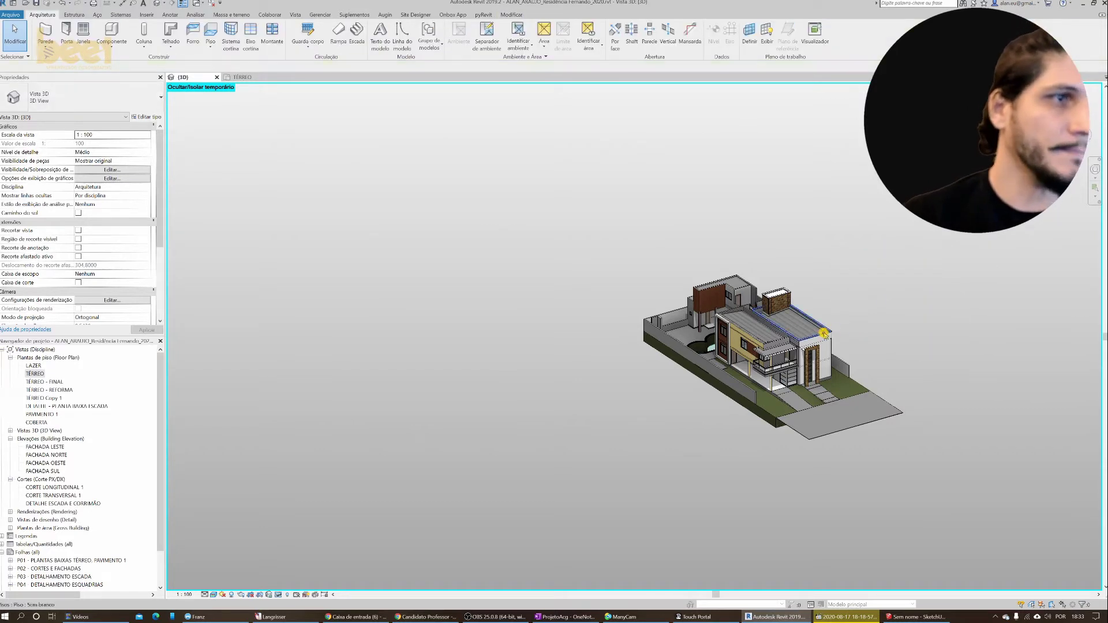
- Enclose the house in a BX section box and lower its top to expose the interior
{"action": "left_click_drag", "start_coordinate": [628, 243], "coordinate": [964, 497]}
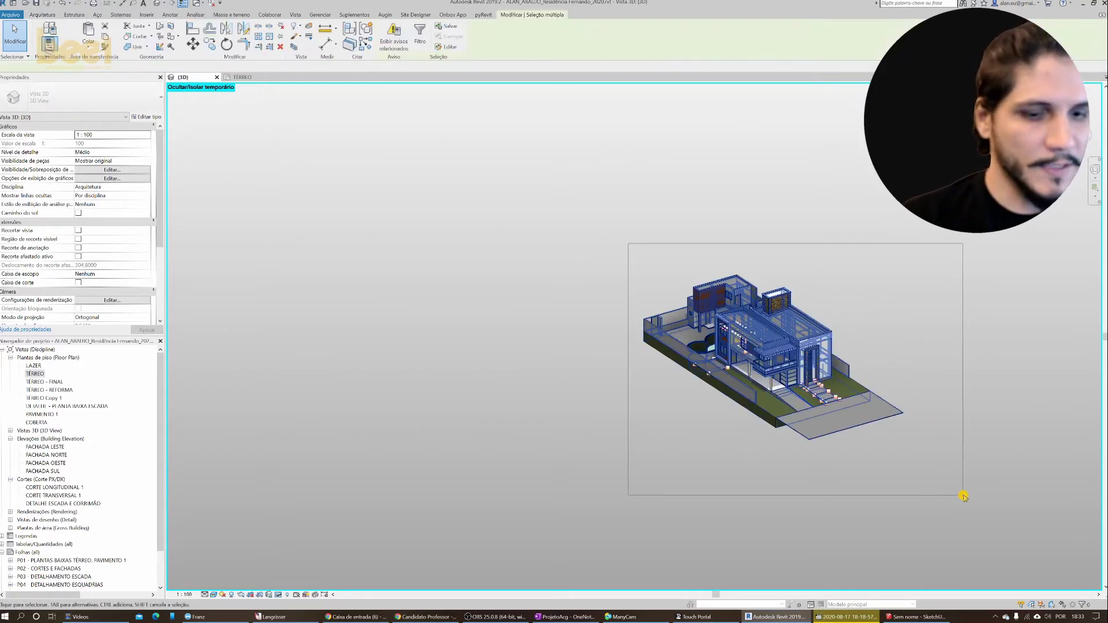
{"action": "key", "text": "b"}
{"action": "key", "text": "x"}
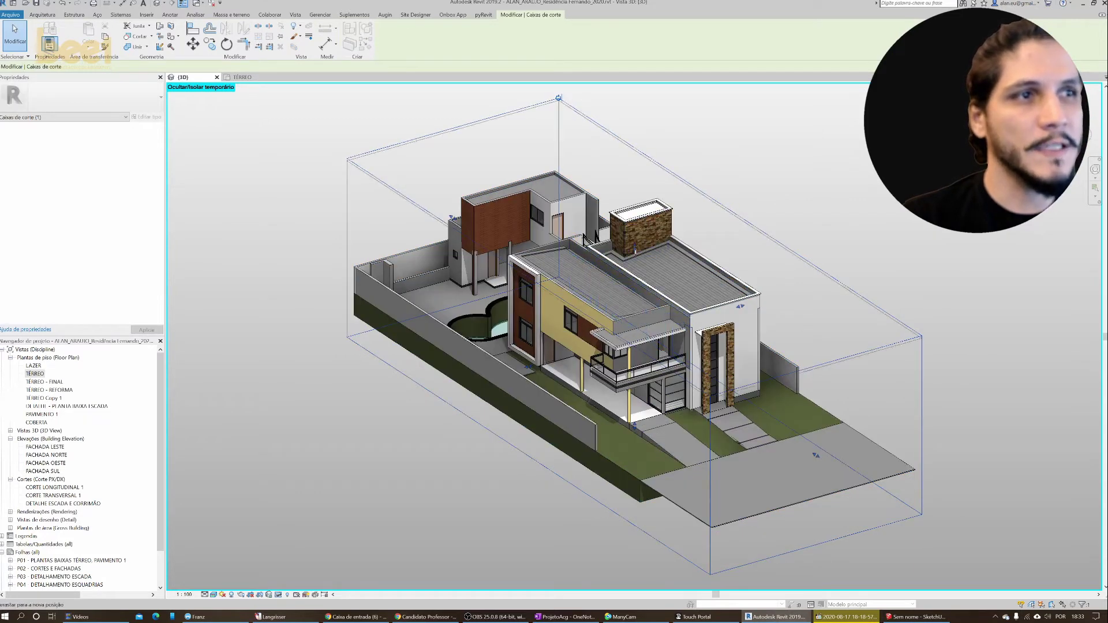
{"action": "left_click_drag", "start_coordinate": [643, 301], "coordinate": [671, 372]}
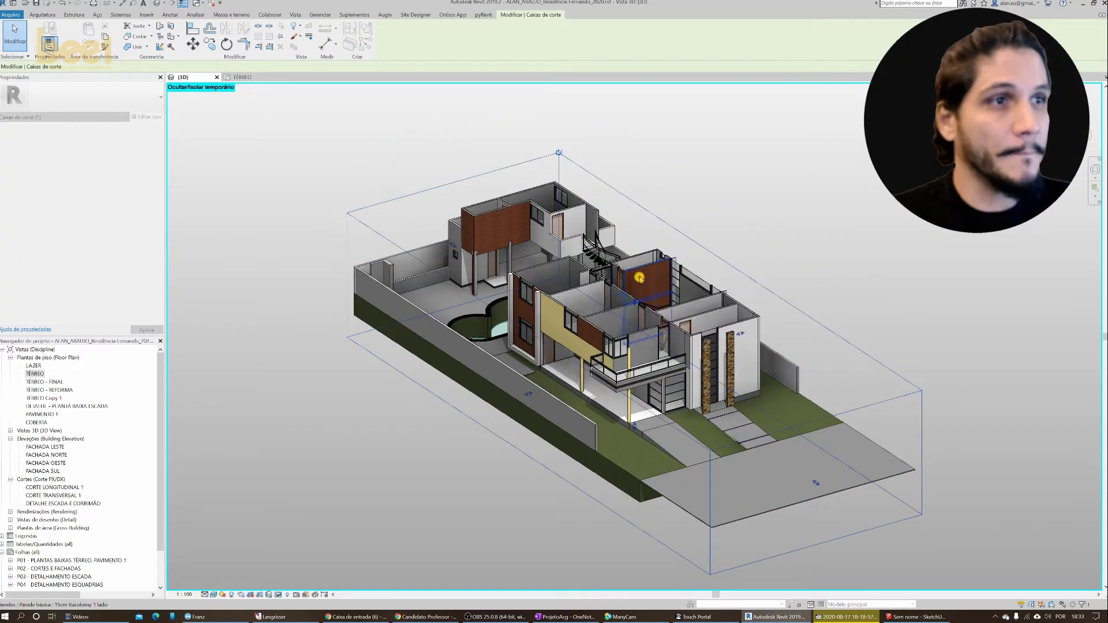
{"action": "mouse_move", "coordinate": [670, 371]}
{"action": "middle_mouse_down", "text": "shift"}
{"action": "mouse_move", "coordinate": [510, 464]}
{"action": "mouse_move", "coordinate": [554, 415]}
{"action": "middle_mouse_up", "text": "shift"}
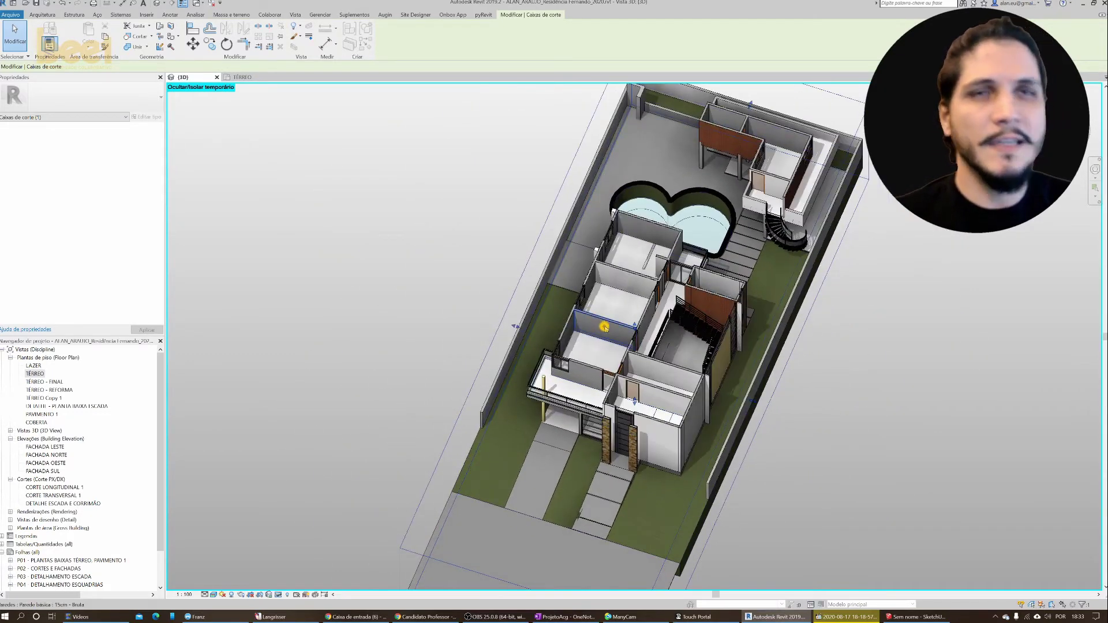
- Select three upper-floor interior walls together, then orbit to a steeper angle over the house
{"action": "left_click", "coordinate": [615, 318]}
{"action": "left_click", "coordinate": [645, 308], "text": "ctrl"}
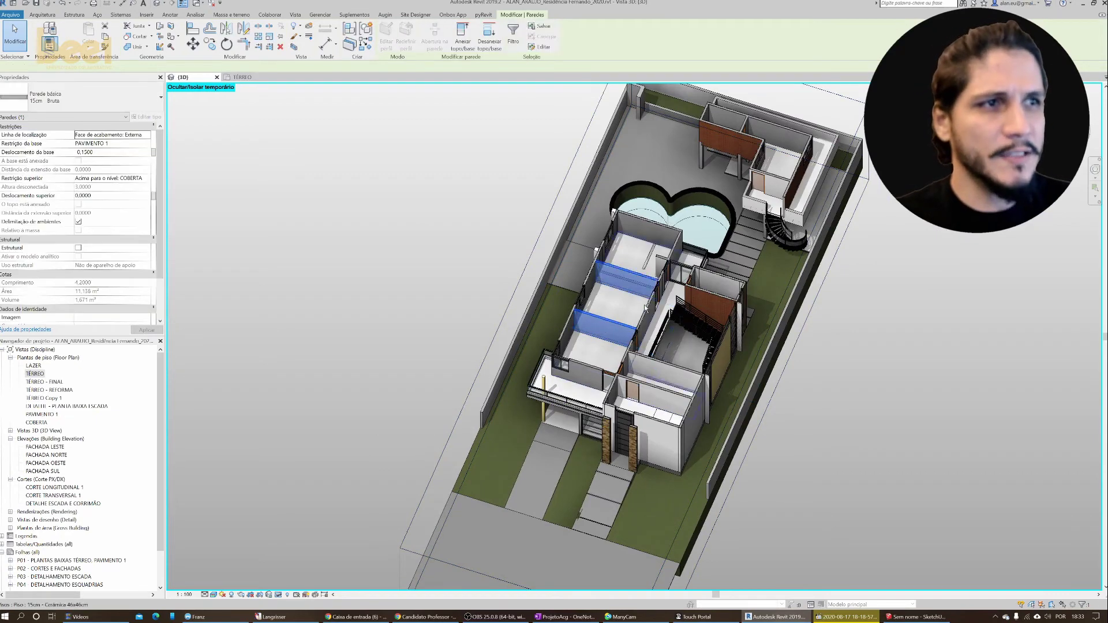
{"action": "left_click", "coordinate": [610, 399], "text": "ctrl"}
{"action": "scroll", "coordinate": [610, 399], "scroll_direction": "up", "scroll_amount": 3}
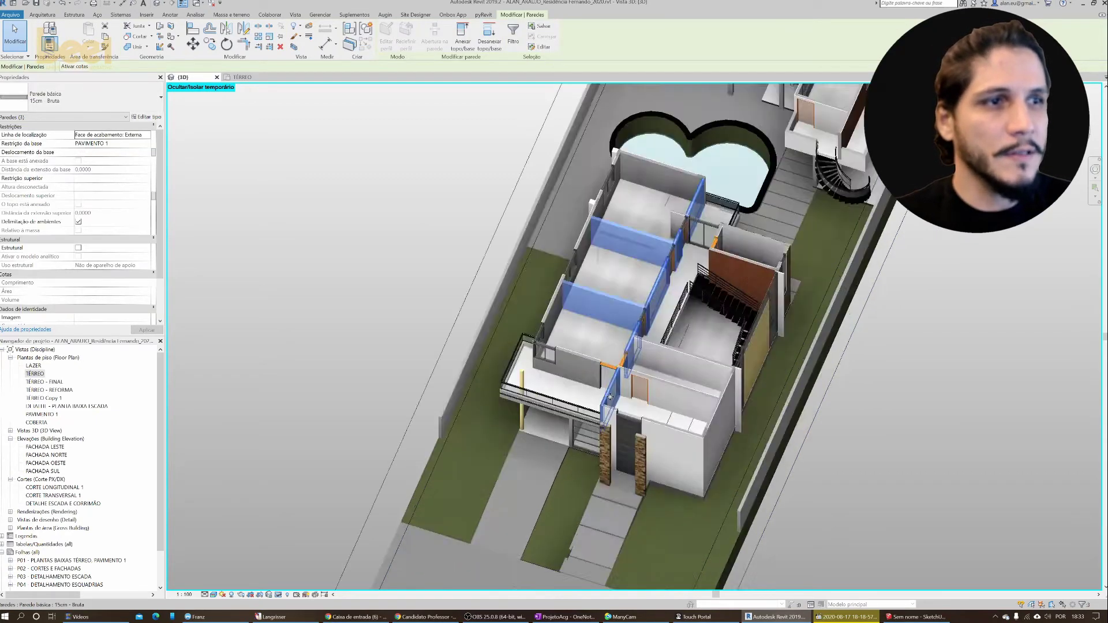
{"action": "scroll", "coordinate": [611, 398], "scroll_direction": "up", "scroll_amount": 2}
{"action": "scroll", "coordinate": [659, 329], "scroll_direction": "down", "scroll_amount": 5}
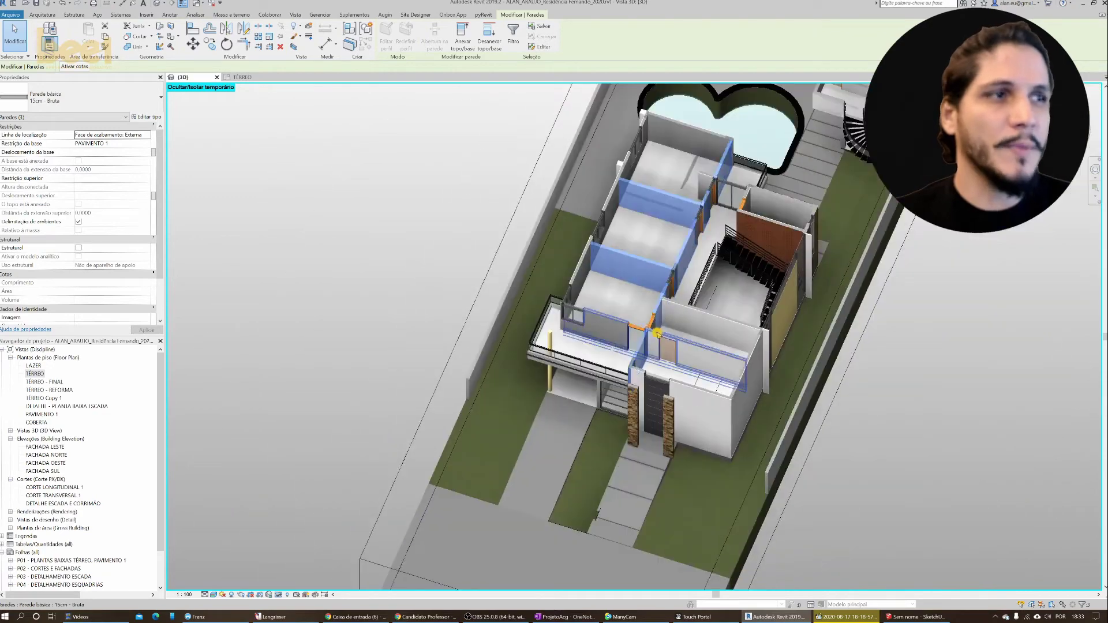
{"action": "middle_click_drag", "start_coordinate": [659, 329], "coordinate": [549, 255], "text": "shift"}
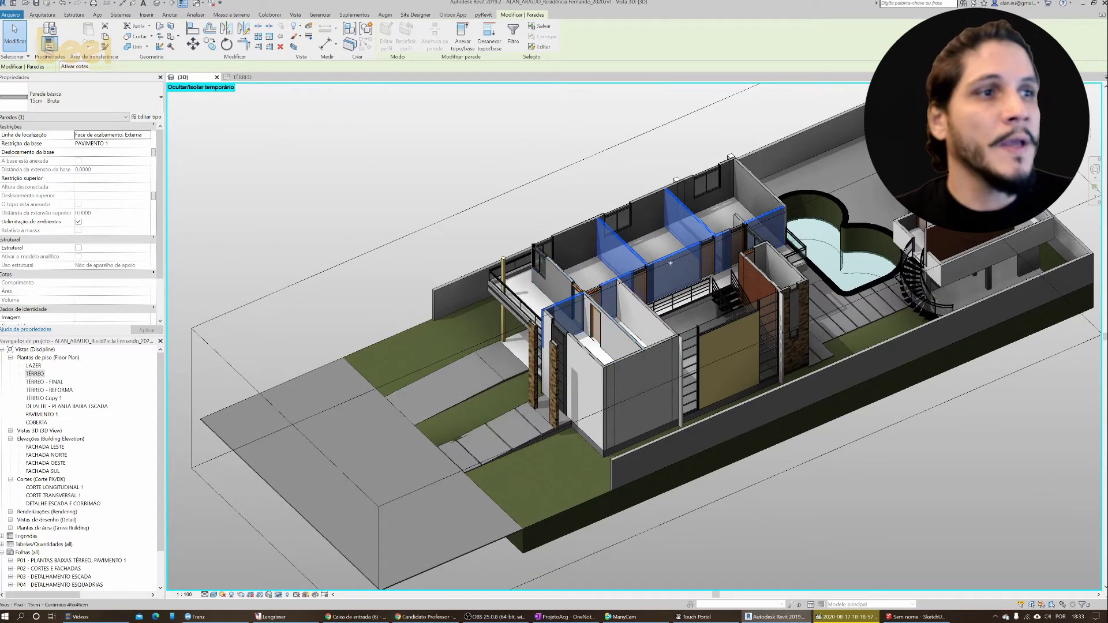
{"action": "middle_click_drag", "start_coordinate": [673, 281], "coordinate": [722, 288], "text": "shift"}
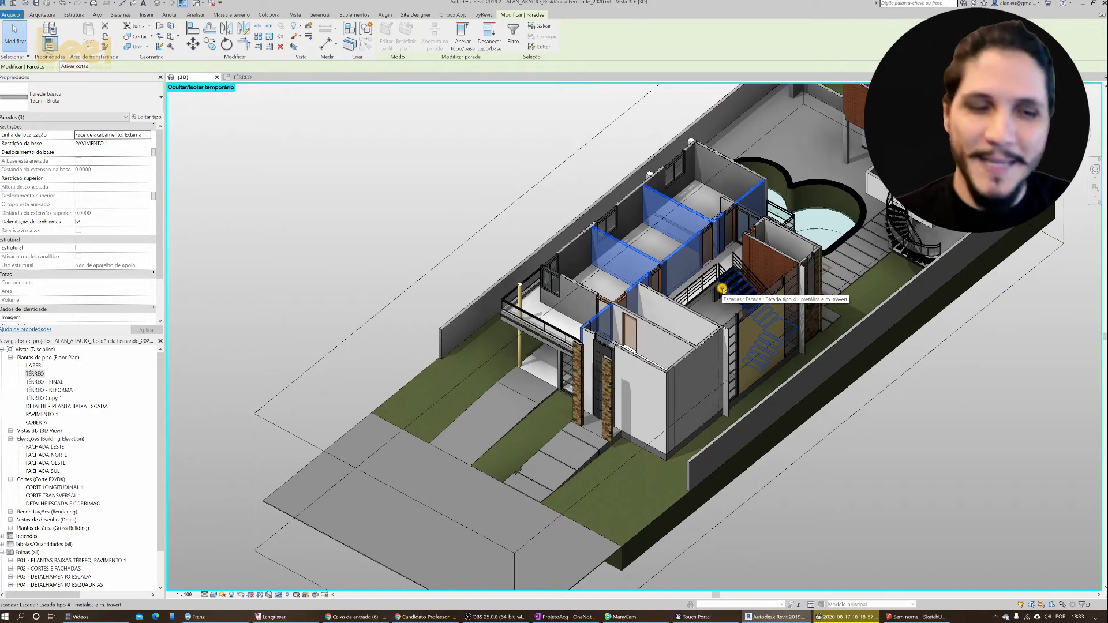
{"action": "left_click", "coordinate": [544, 181]}
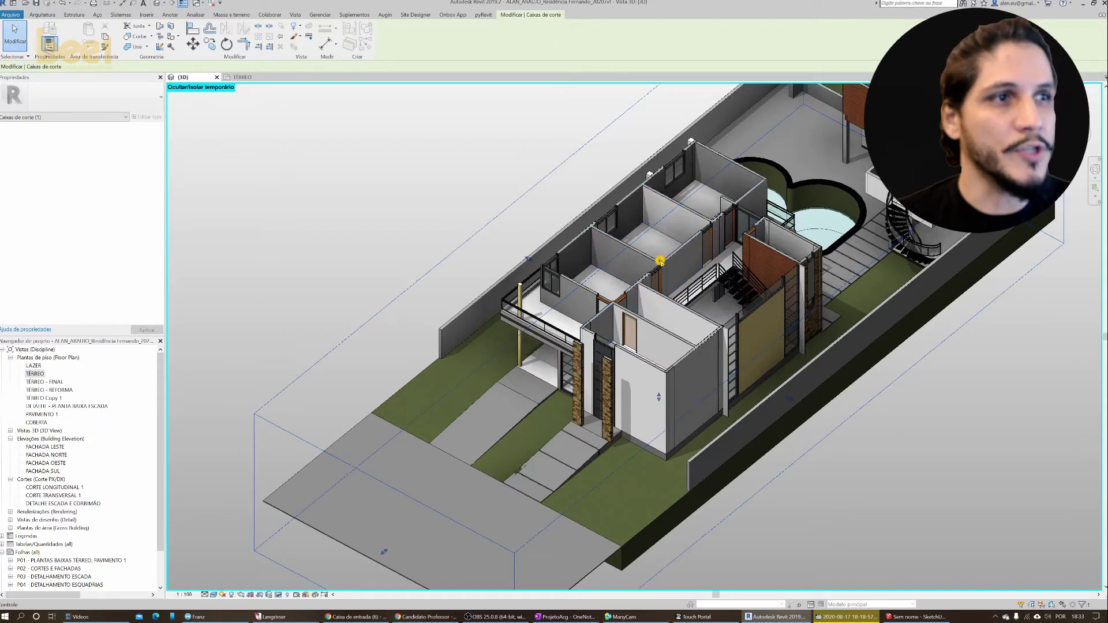
- Drop the section box to ground-floor level and temporarily hide the L-shaped counter and adjacent door
{"action": "left_click_drag", "start_coordinate": [660, 261], "coordinate": [669, 343]}
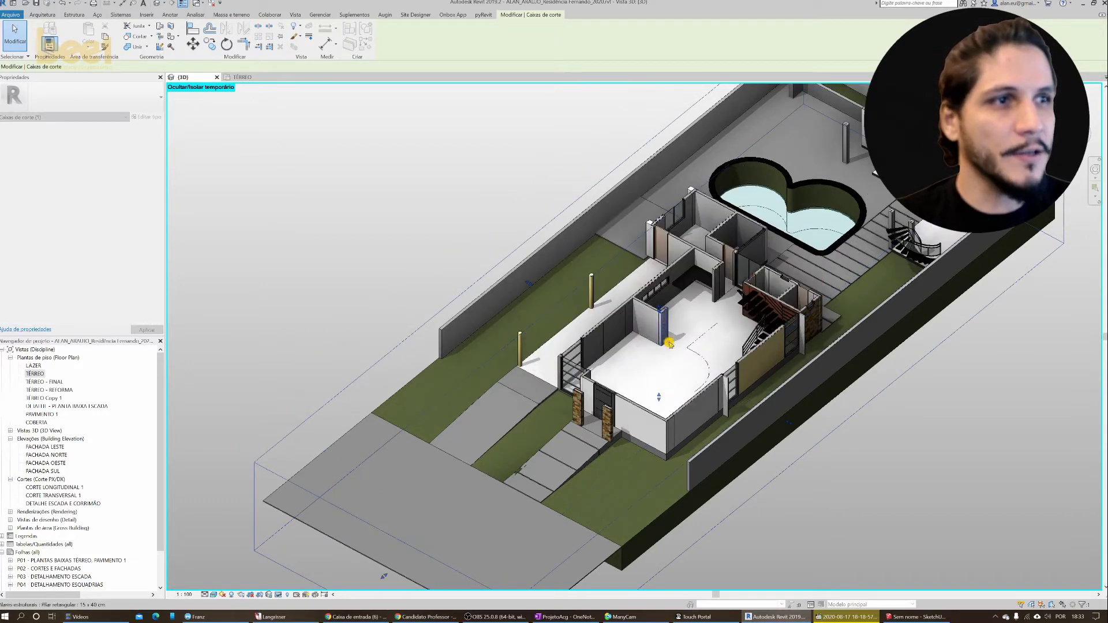
{"action": "scroll", "coordinate": [682, 273], "scroll_direction": "up", "scroll_amount": 5}
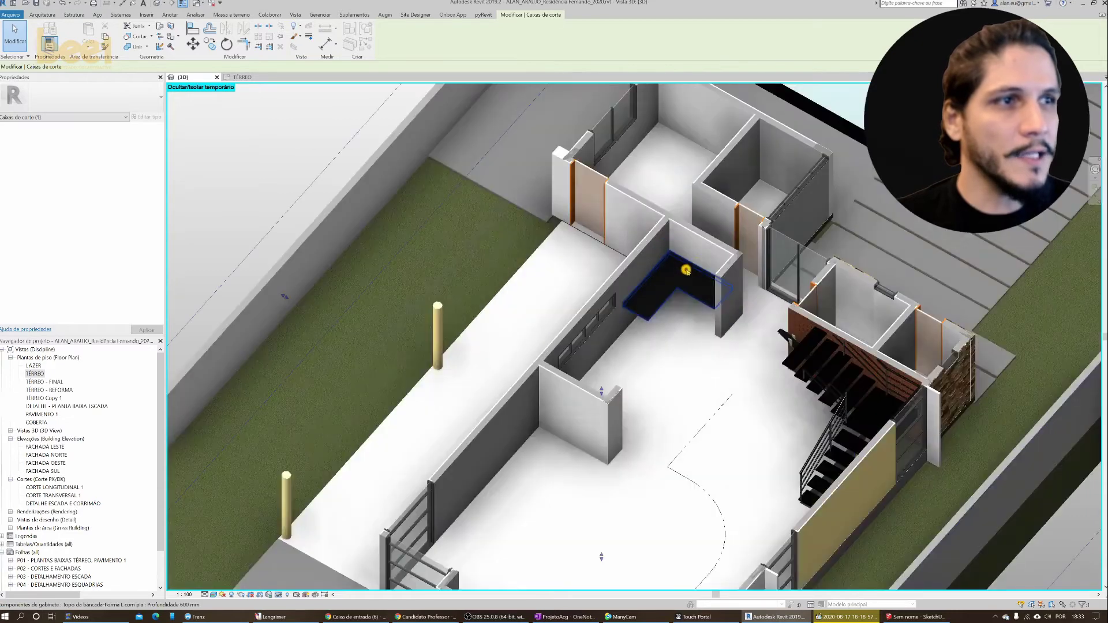
{"action": "left_click", "coordinate": [682, 273]}
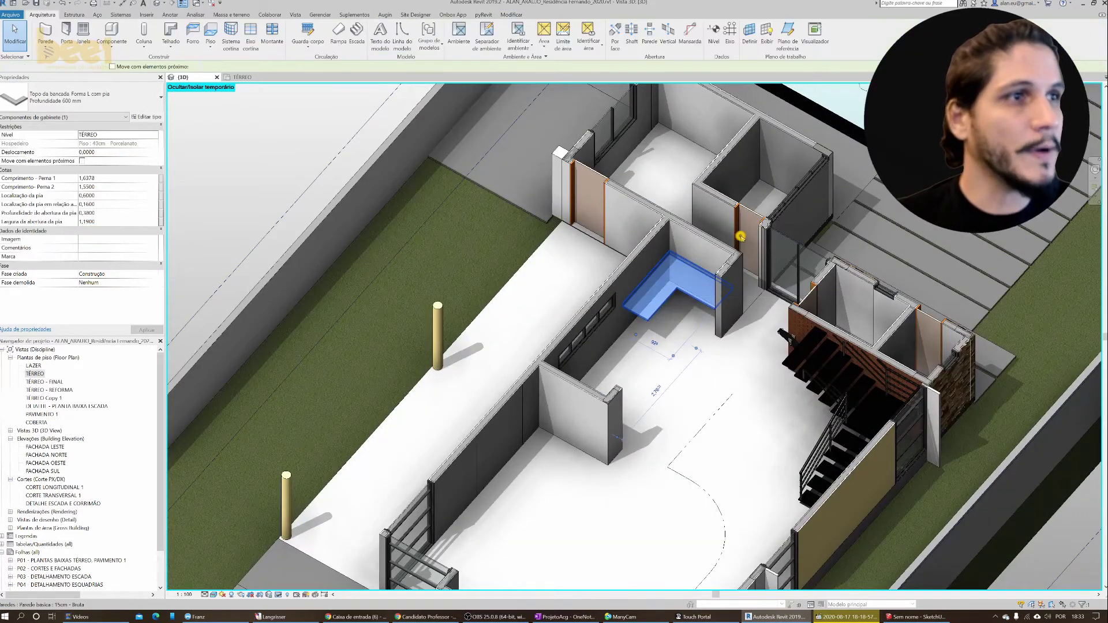
{"action": "key", "text": "h"}
{"action": "key", "text": "h"}
{"action": "left_click", "coordinate": [749, 215]}
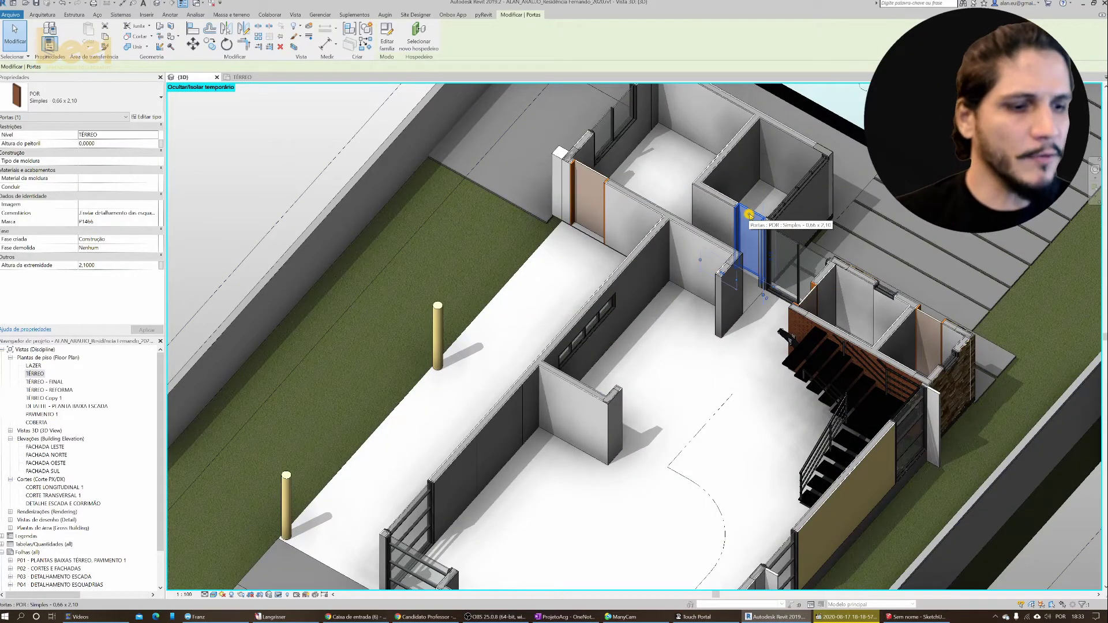
{"action": "key", "text": "h"}
{"action": "key", "text": "h"}
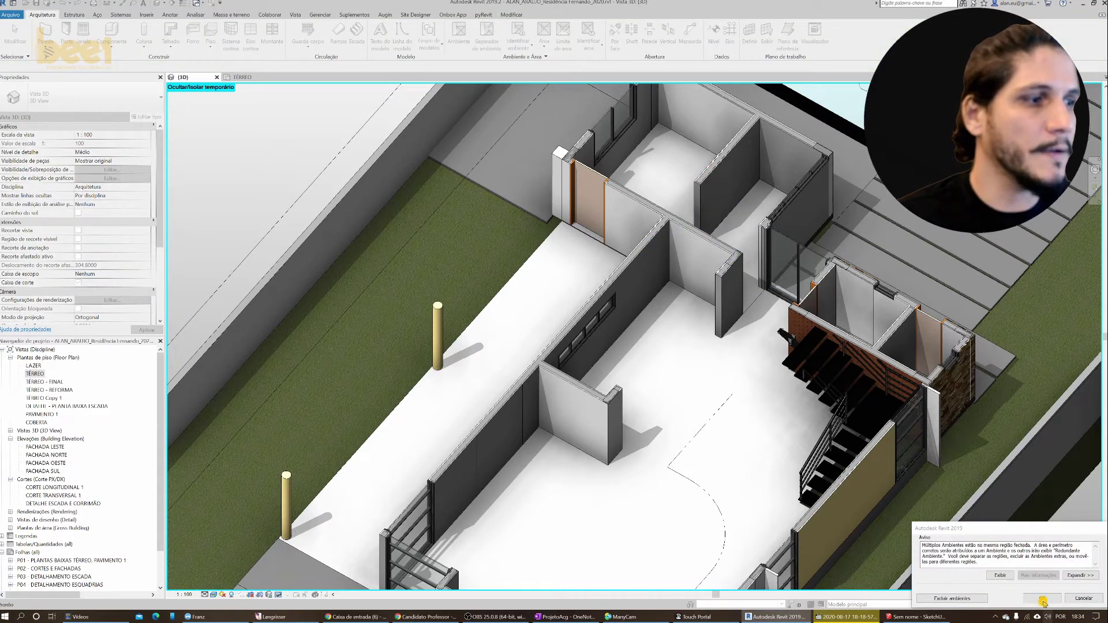
{"action": "left_click", "coordinate": [1044, 601]}
- Select a partition wall and the brick-wall window while orbiting around the house
{"action": "left_click", "coordinate": [695, 172]}
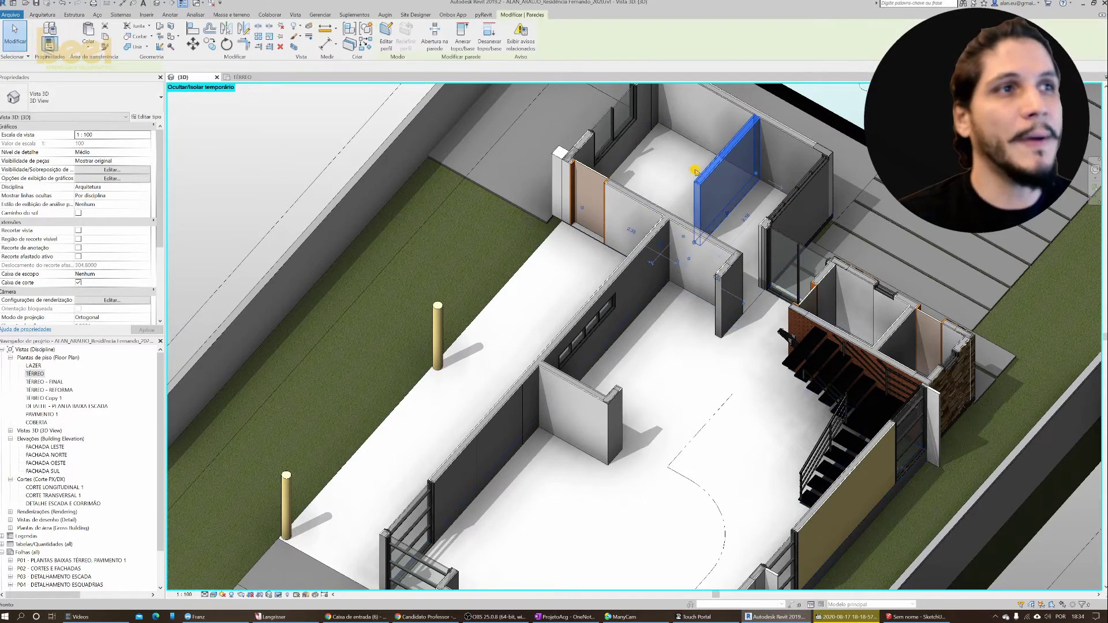
{"action": "key", "text": "Escape"}
{"action": "mouse_move", "coordinate": [696, 237]}
{"action": "middle_mouse_down", "text": "shift"}
{"action": "mouse_move", "coordinate": [688, 302]}
{"action": "mouse_move", "coordinate": [416, 297]}
{"action": "middle_mouse_up", "text": "shift"}
{"action": "scroll", "coordinate": [416, 296], "scroll_direction": "up", "scroll_amount": 5}
{"action": "left_click", "coordinate": [336, 301]}
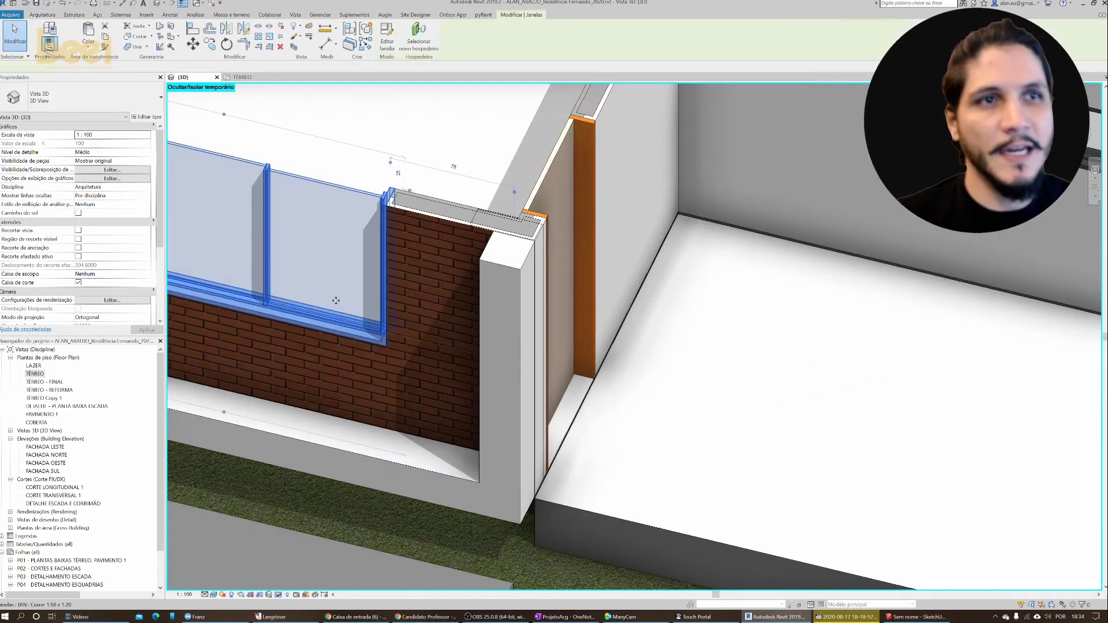
{"action": "middle_click_drag", "start_coordinate": [336, 301], "coordinate": [480, 161], "text": "shift"}
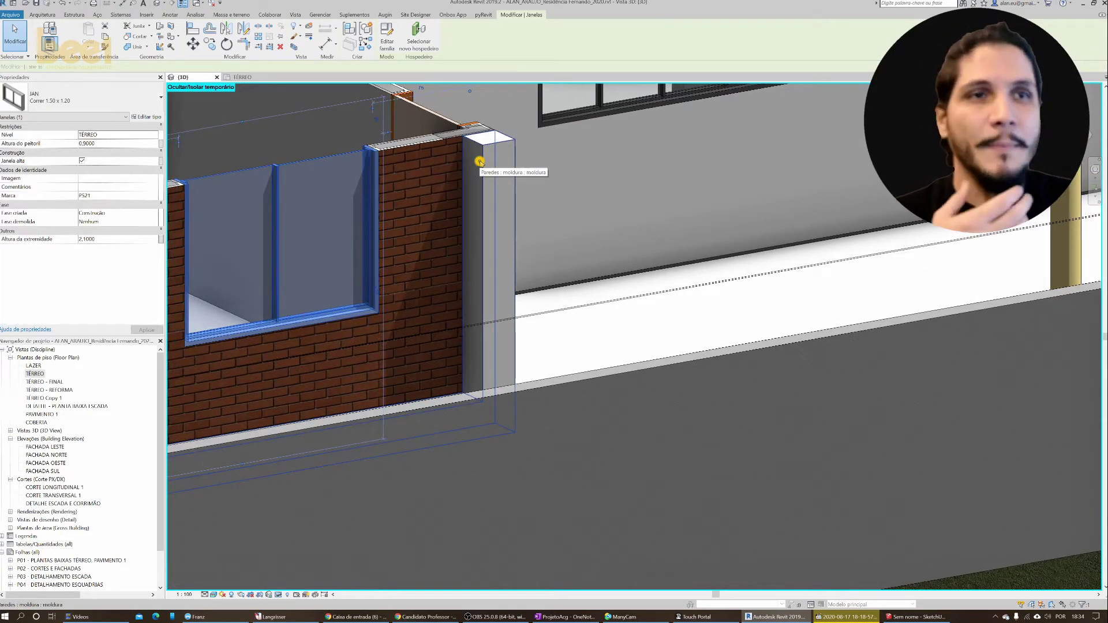
- Tilt and zoom to look down on the house, then select the chain of floor lines
{"action": "scroll", "coordinate": [482, 163], "scroll_direction": "down", "scroll_amount": 5}
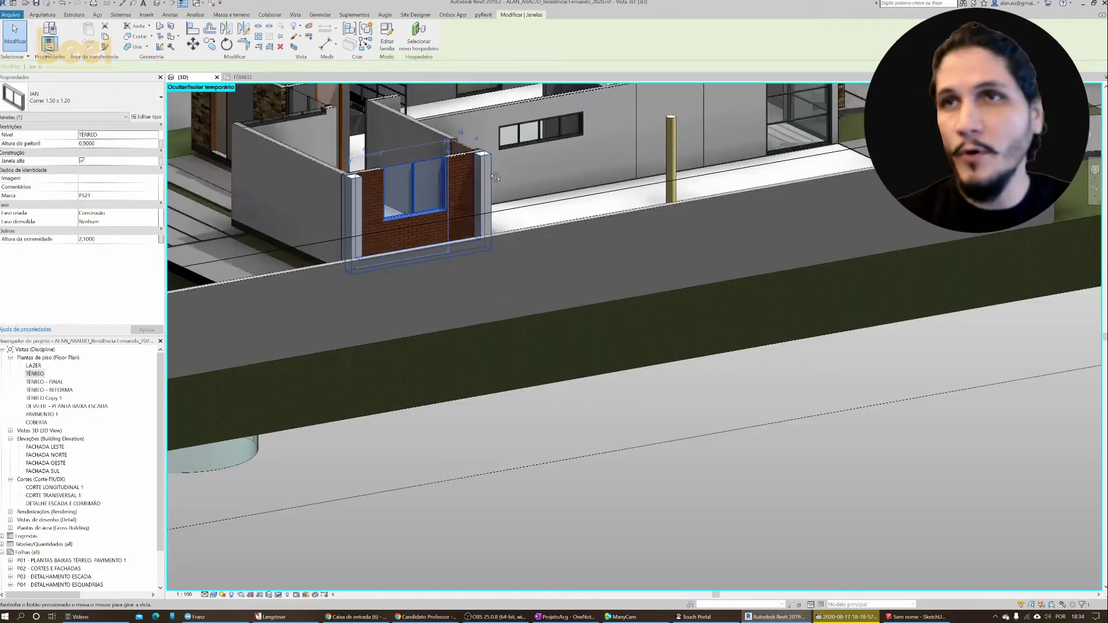
{"action": "mouse_move", "coordinate": [495, 177]}
{"action": "middle_mouse_down", "text": "shift"}
{"action": "mouse_move", "coordinate": [485, 199]}
{"action": "mouse_move", "coordinate": [492, 251]}
{"action": "mouse_move", "coordinate": [372, 292]}
{"action": "mouse_move", "coordinate": [399, 343]}
{"action": "middle_mouse_up", "text": "shift"}
{"action": "scroll", "coordinate": [491, 251], "scroll_direction": "down", "scroll_amount": 2}
{"action": "scroll", "coordinate": [492, 251], "scroll_direction": "down", "scroll_amount": 2}
{"action": "scroll", "coordinate": [492, 251], "scroll_direction": "down", "scroll_amount": 2}
{"action": "scroll", "coordinate": [400, 343], "scroll_direction": "up", "scroll_amount": 2}
{"action": "scroll", "coordinate": [400, 343], "scroll_direction": "up", "scroll_amount": 2}
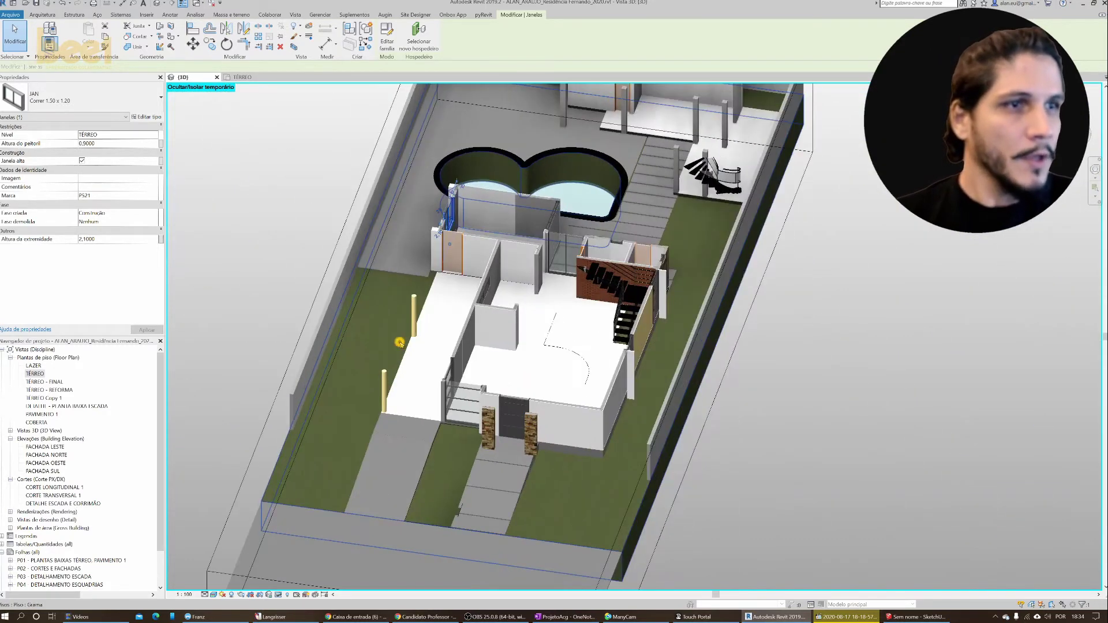
{"action": "left_click", "coordinate": [553, 350]}
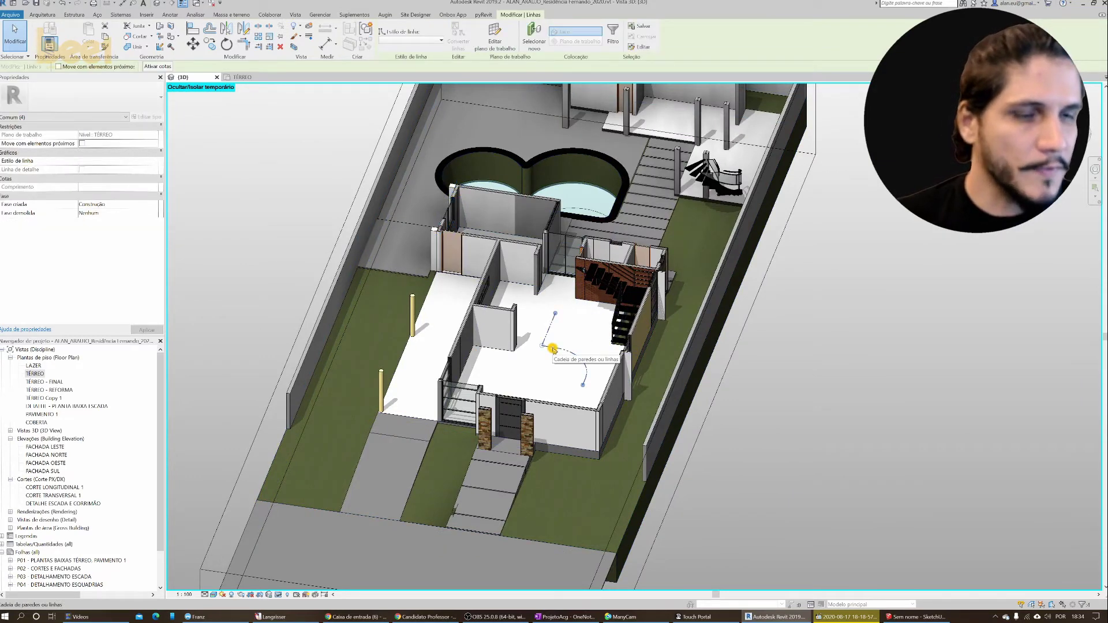
- Make the temporarily hidden elements stay hidden in this 3D view with Apply Hide/Isolate to View
{"action": "key", "text": "Escape"}
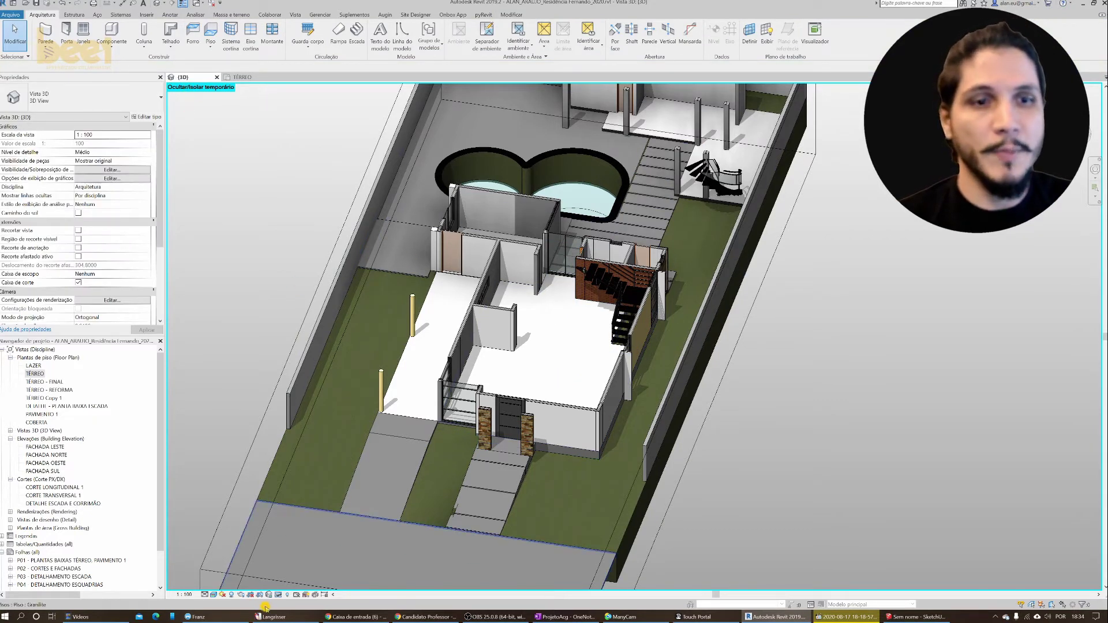
{"action": "left_click", "coordinate": [279, 595]}
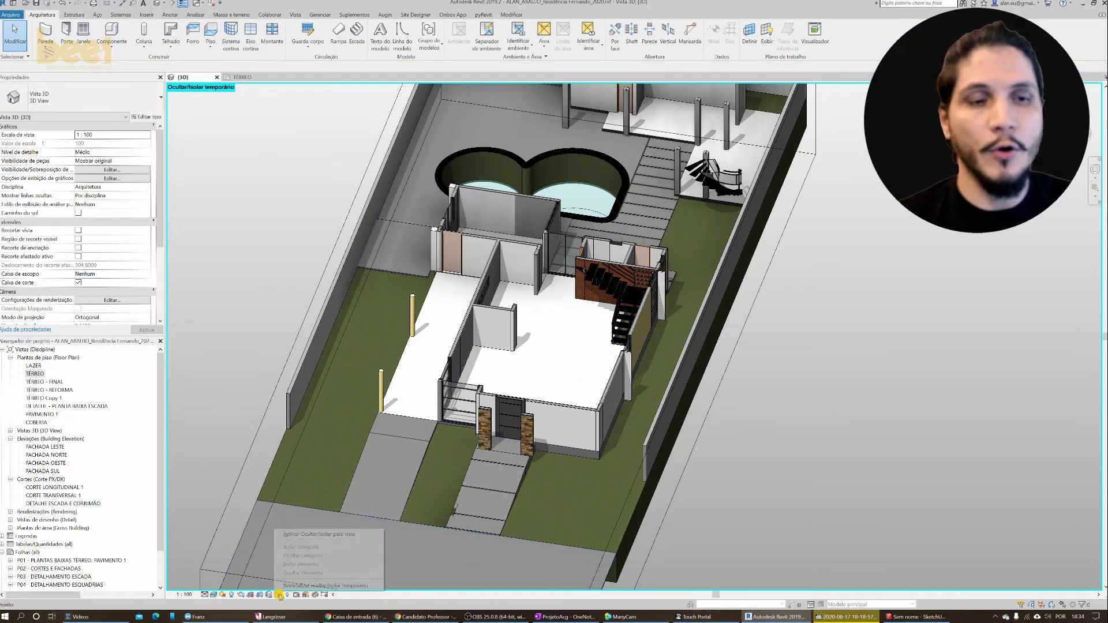
{"action": "left_click", "coordinate": [300, 535]}
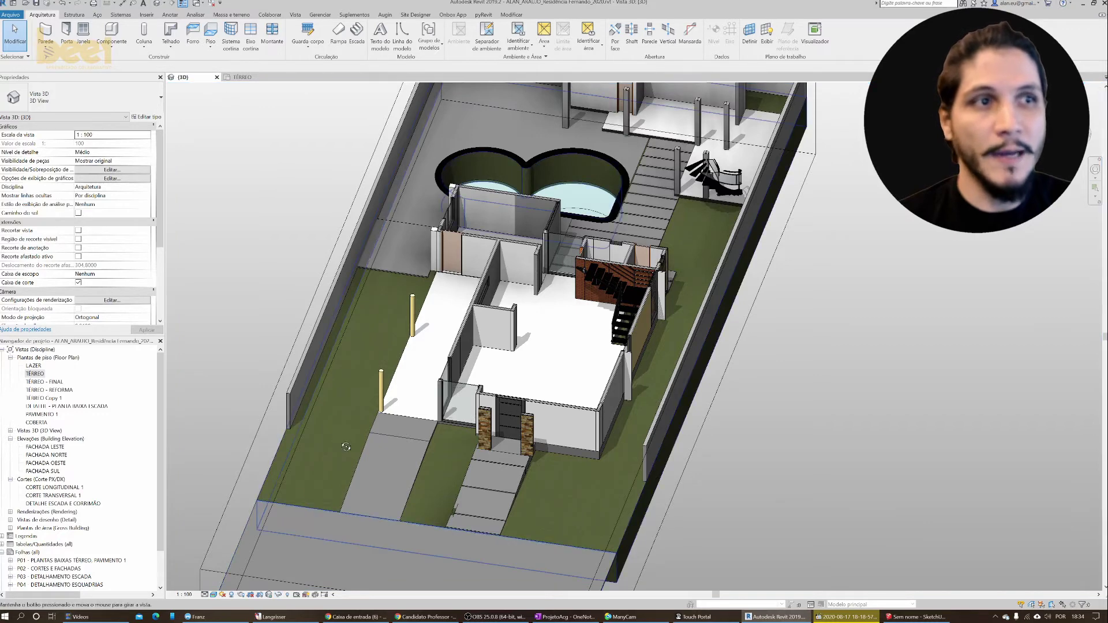
- Orbit and zoom to show the whole lot, including the front ramp, heart-shaped pool and garden
{"action": "middle_click_drag", "start_coordinate": [300, 535], "coordinate": [317, 444], "text": "shift"}
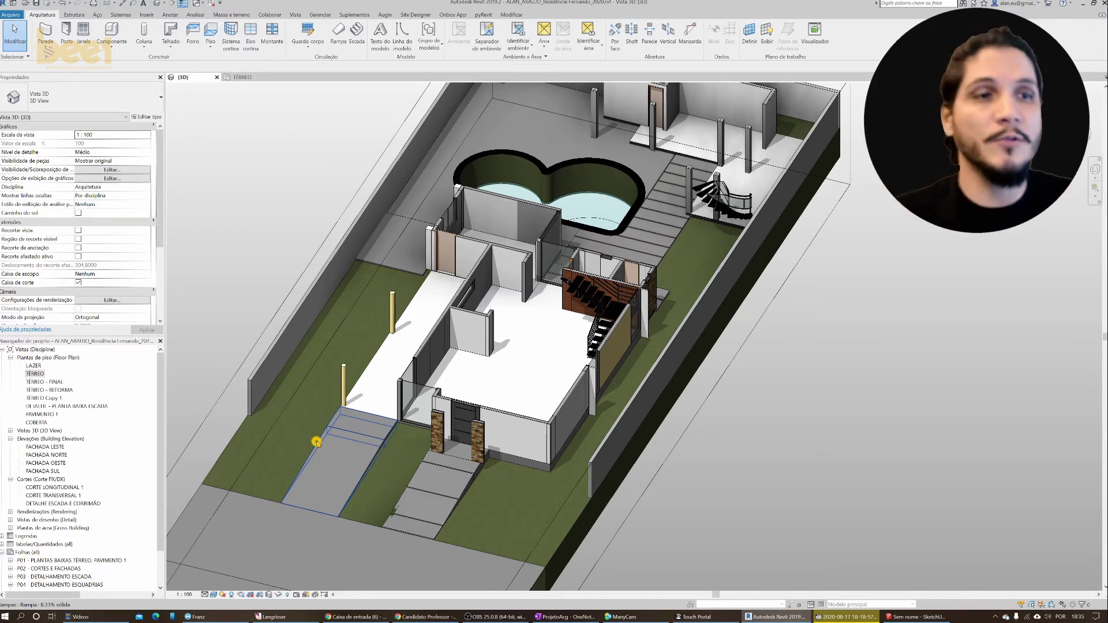
{"action": "scroll", "coordinate": [316, 443], "scroll_direction": "down", "scroll_amount": 2}
{"action": "scroll", "coordinate": [317, 442], "scroll_direction": "down", "scroll_amount": 5}
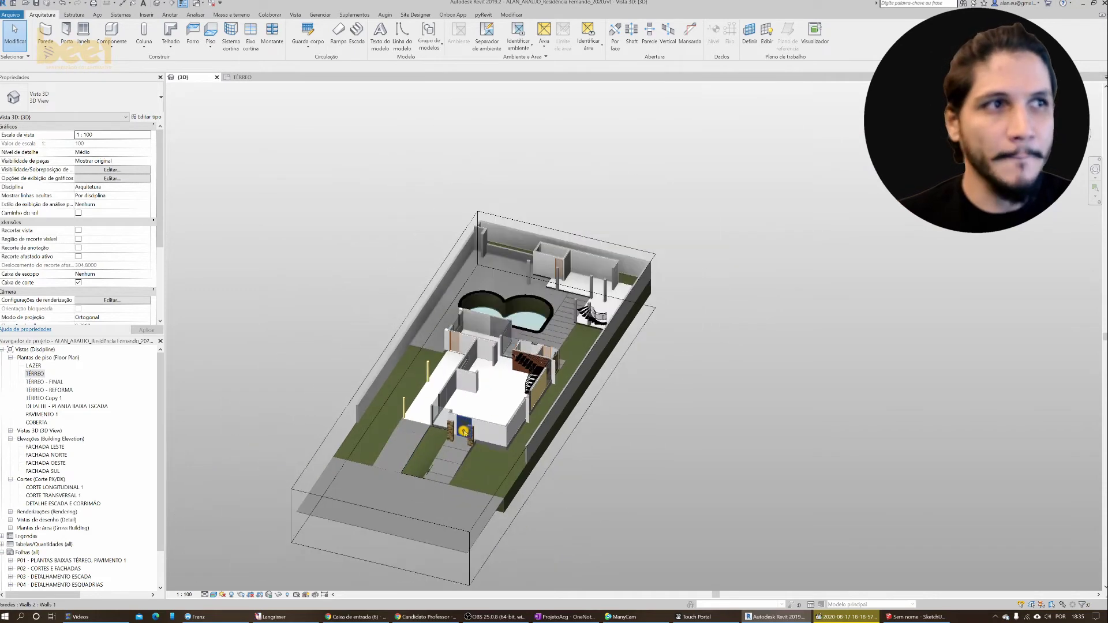
{"action": "middle_click_drag", "start_coordinate": [317, 442], "coordinate": [522, 437], "text": "shift"}
{"action": "scroll", "coordinate": [406, 434], "scroll_direction": "up", "scroll_amount": 2}
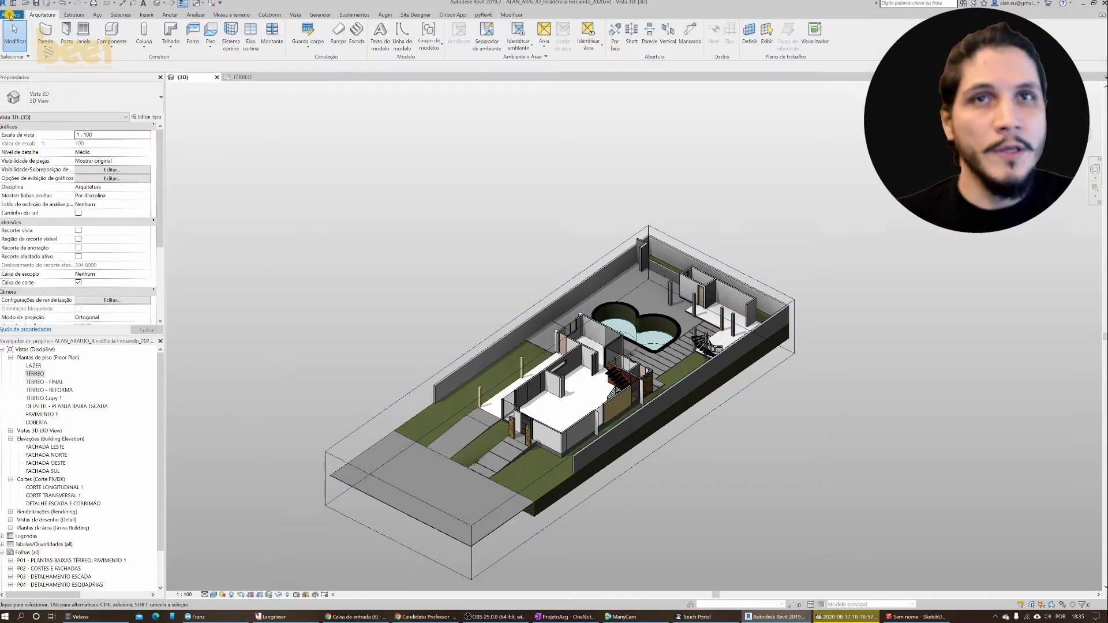
- Start a DWG export of the 3D view, reviewing the colour, solids and units setup options
{"action": "left_click", "coordinate": [10, 15]}
{"action": "mouse_move", "coordinate": [29, 160]}
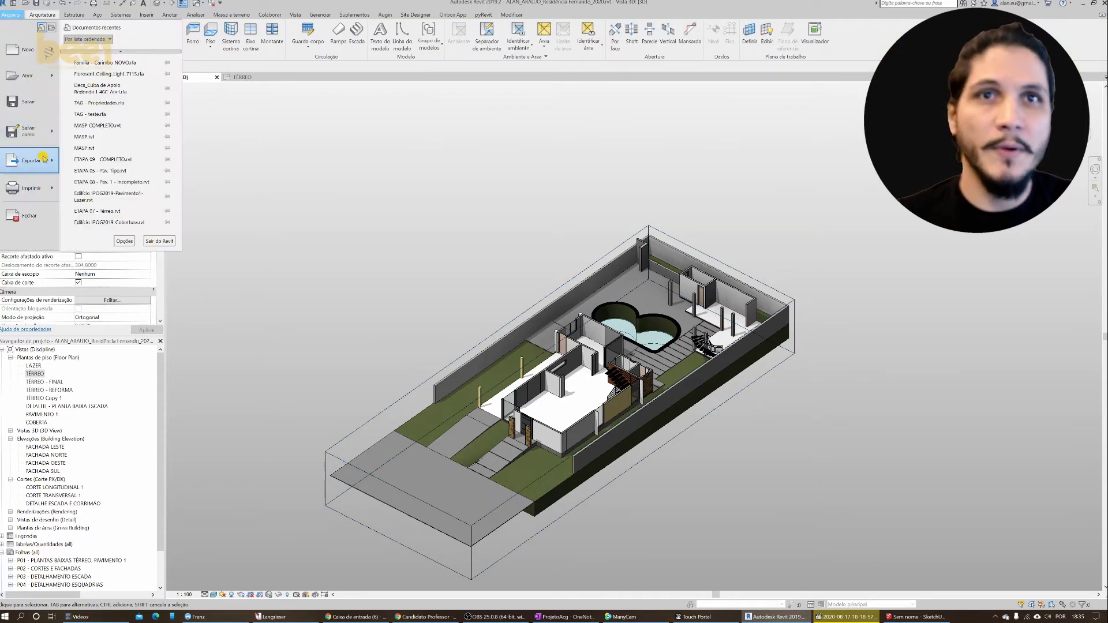
{"action": "mouse_move", "coordinate": [117, 61]}
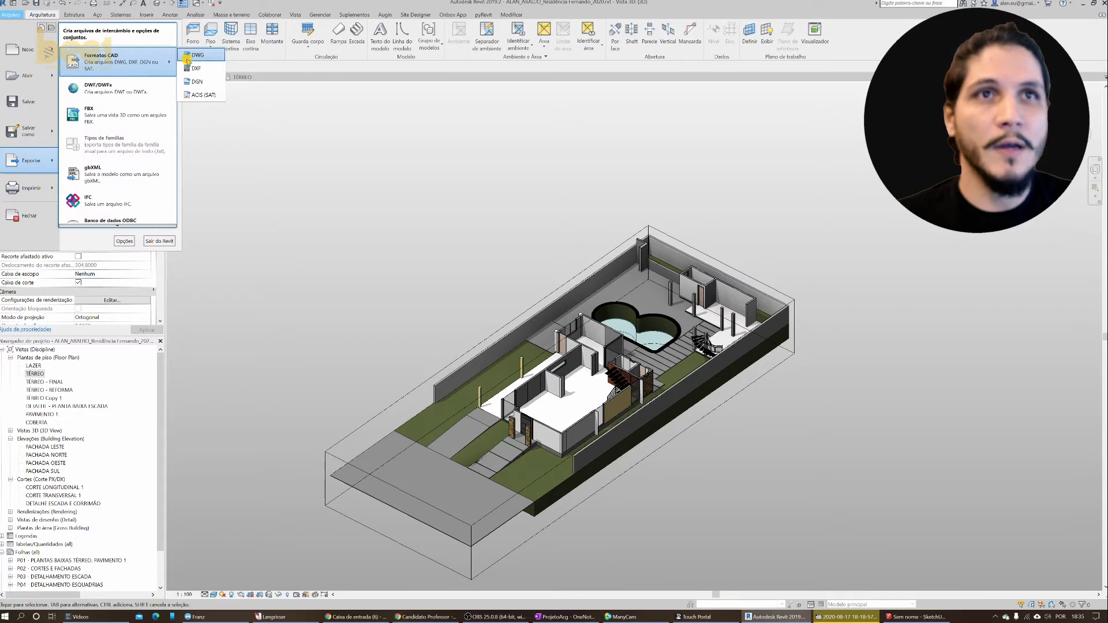
{"action": "left_click", "coordinate": [187, 56]}
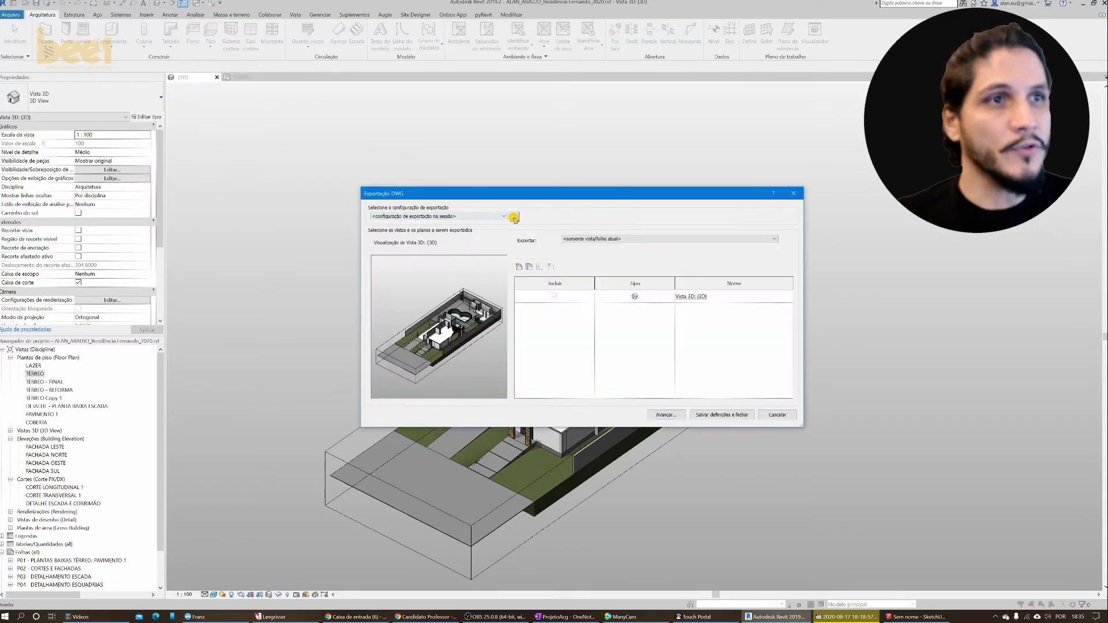
{"action": "left_click", "coordinate": [514, 217]}
{"action": "left_click", "coordinate": [336, 119]}
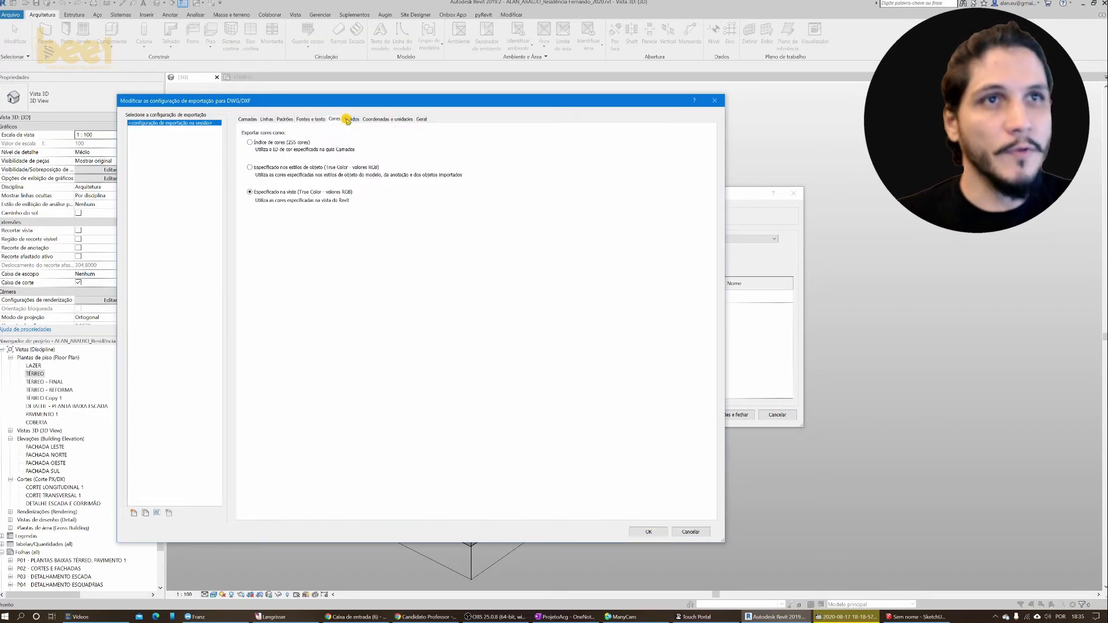
{"action": "left_click", "coordinate": [352, 119]}
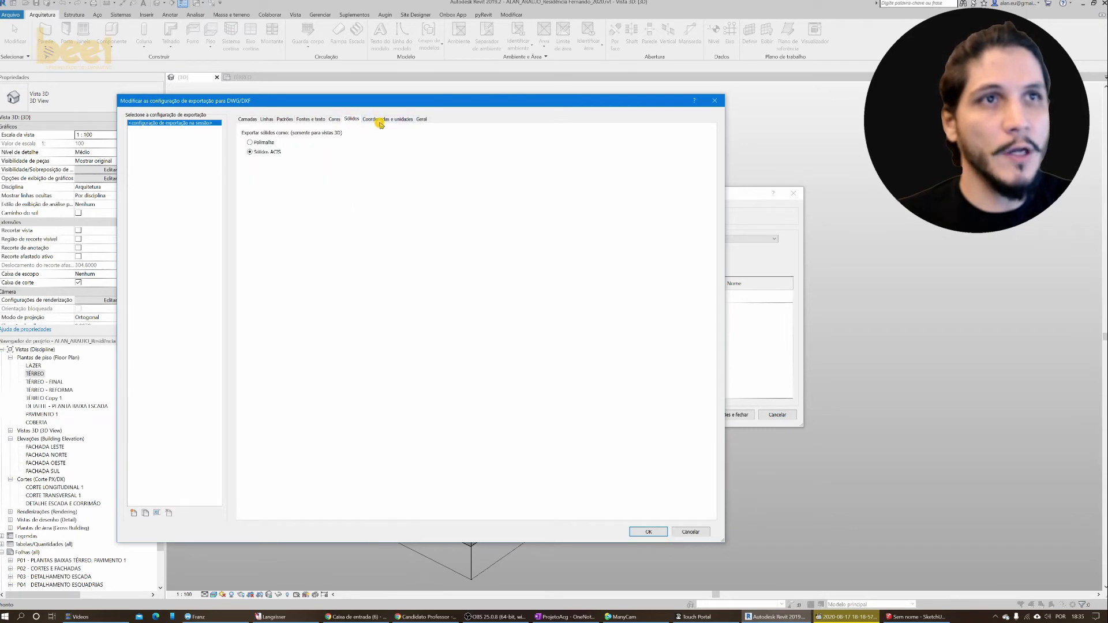
{"action": "left_click", "coordinate": [381, 120]}
{"action": "left_click", "coordinate": [649, 532]}
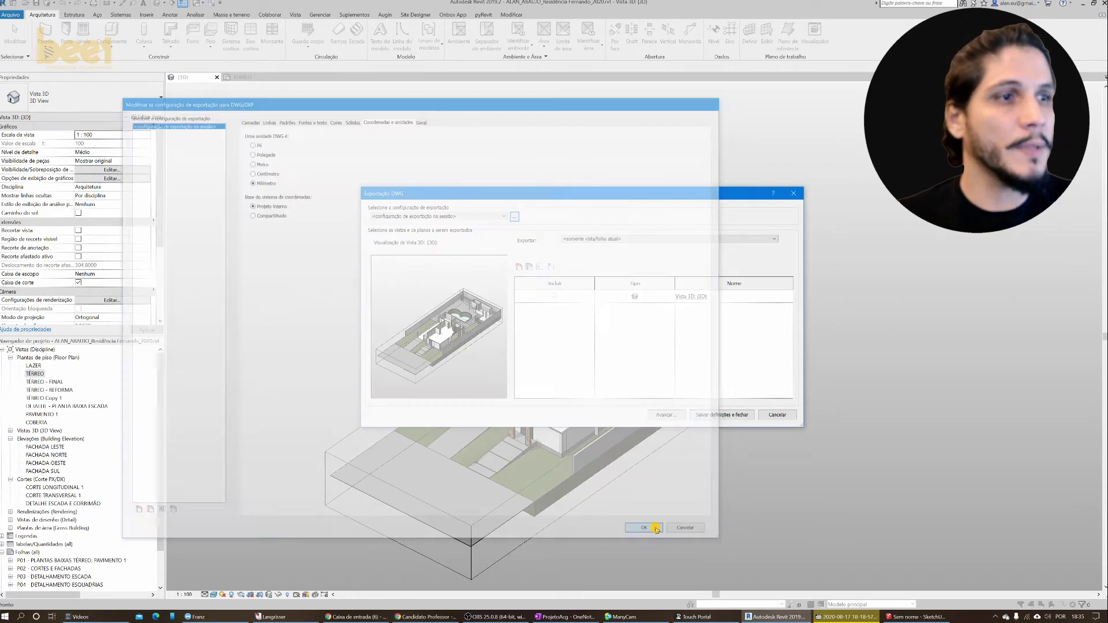
- Save the DWG export under the name TESTE 02
{"action": "left_click", "coordinate": [664, 417]}
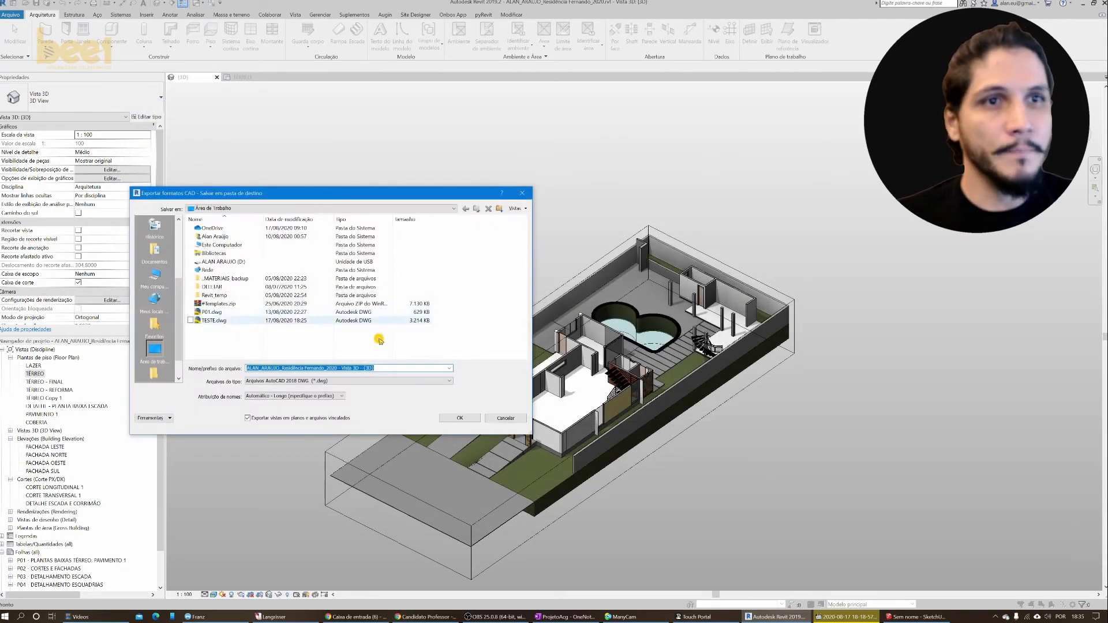
{"action": "type", "text": "TESTE 02"}
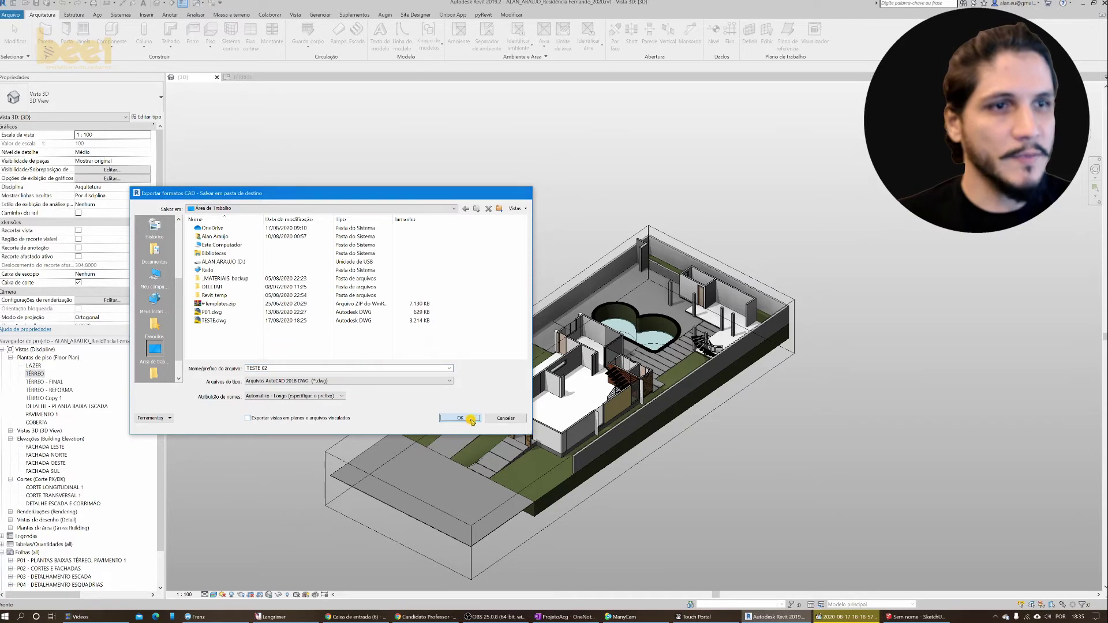
{"action": "left_click", "coordinate": [471, 419]}
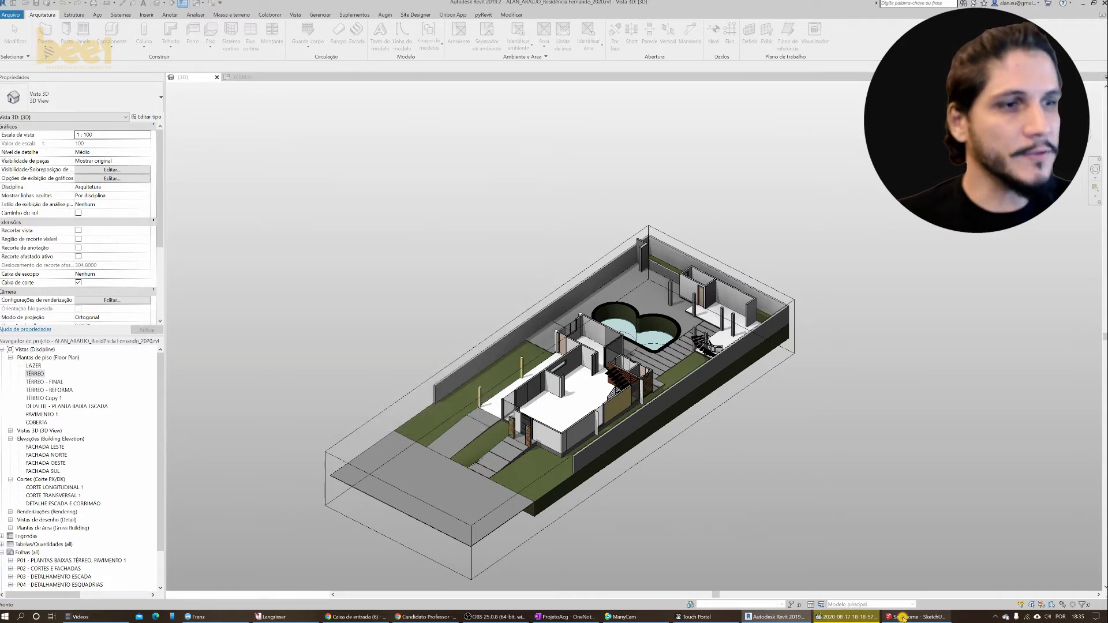
{"action": "mouse_move", "coordinate": [916, 616]}
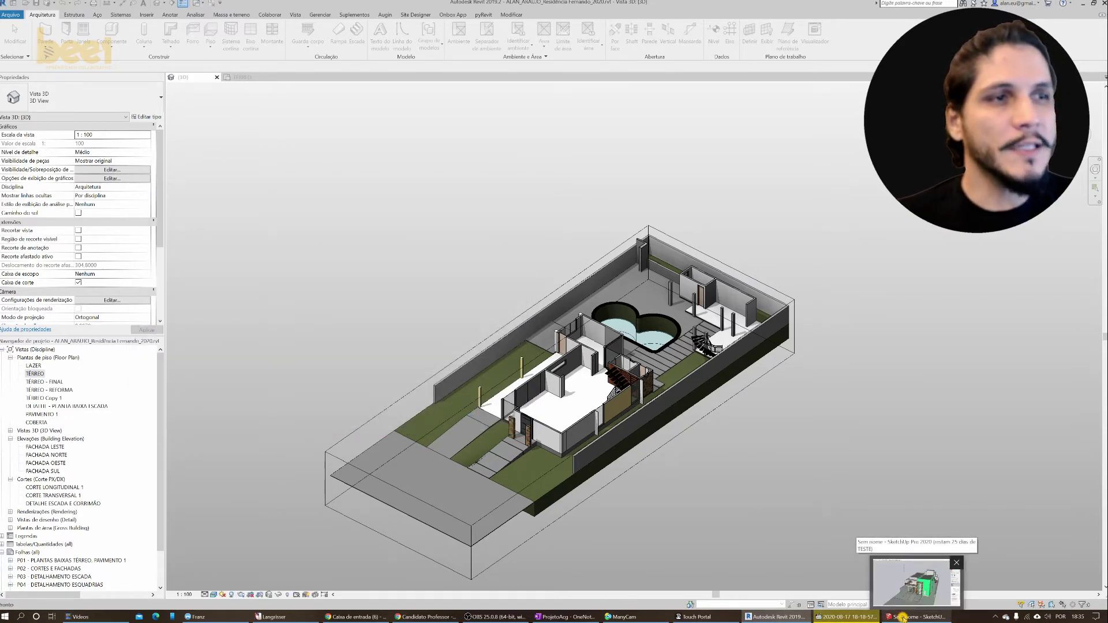
- In SketchUp, move the existing house model away from the origin
{"action": "left_click", "coordinate": [903, 619]}
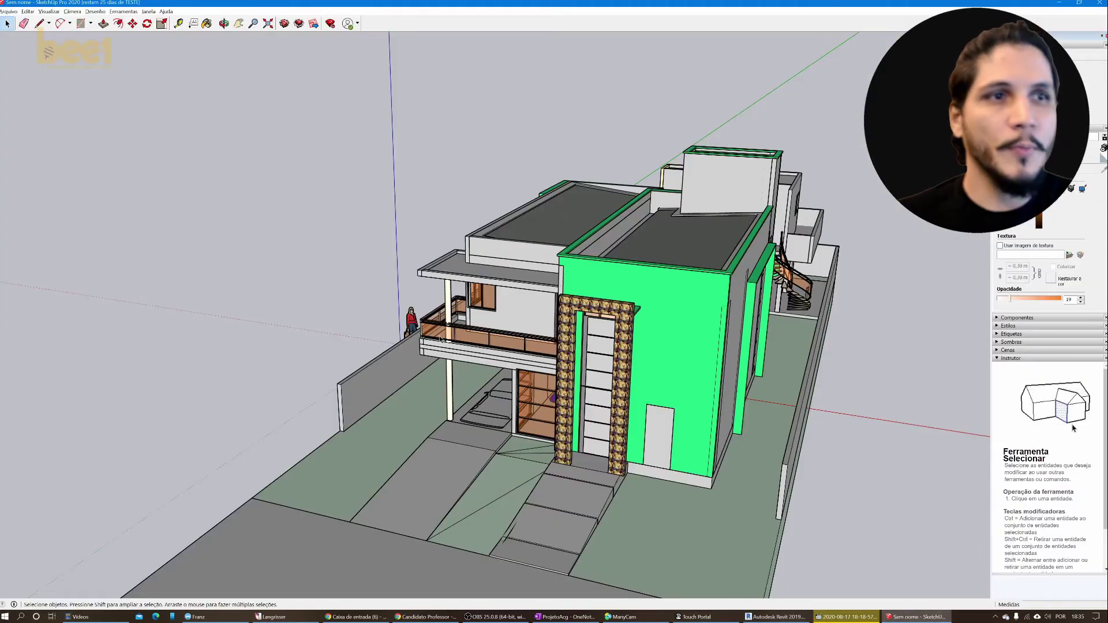
{"action": "scroll", "coordinate": [377, 150], "scroll_direction": "down", "scroll_amount": 3}
{"action": "left_click", "coordinate": [511, 311]}
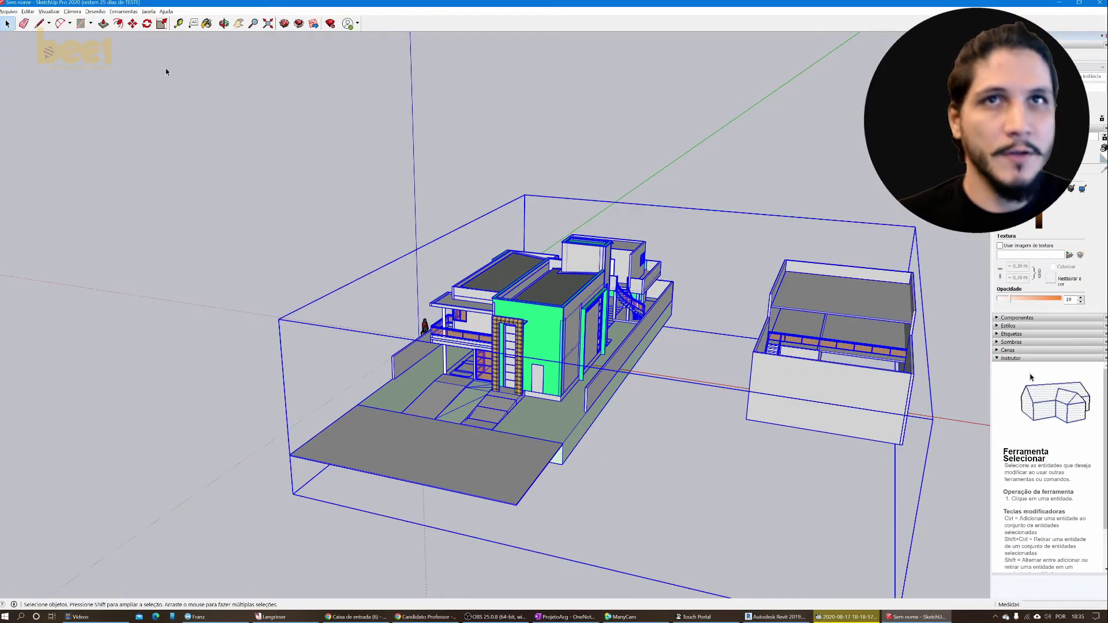
{"action": "key", "text": "m"}
{"action": "left_click", "coordinate": [601, 336]}
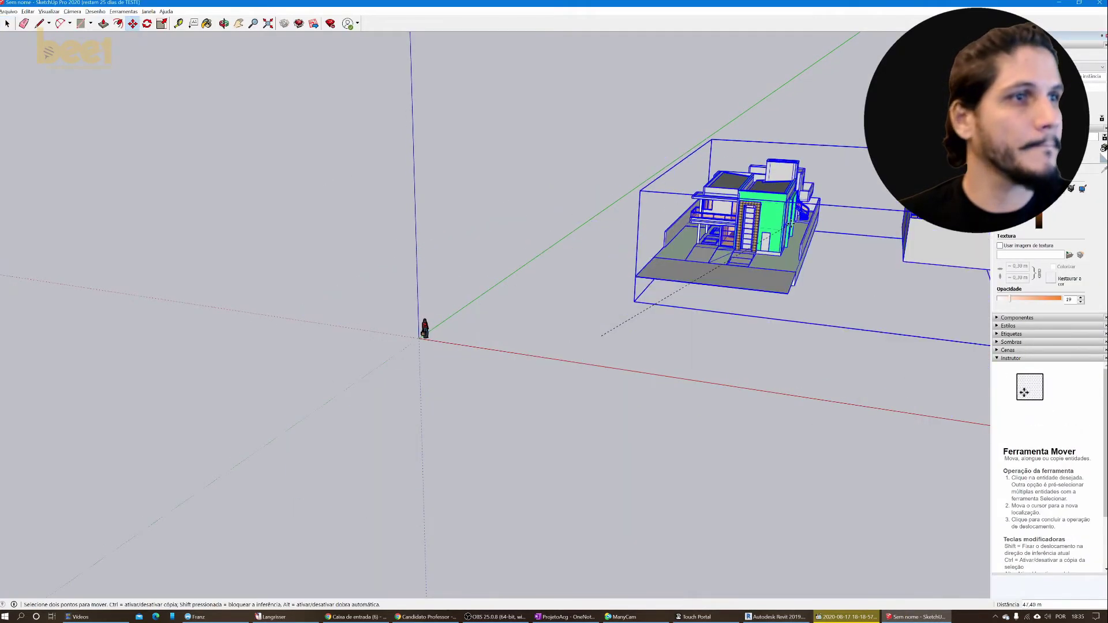
{"action": "left_click", "coordinate": [842, 192]}
- Import TESTE 02.dwg and place the ground-floor model in the scene
{"action": "left_click", "coordinate": [13, 11]}
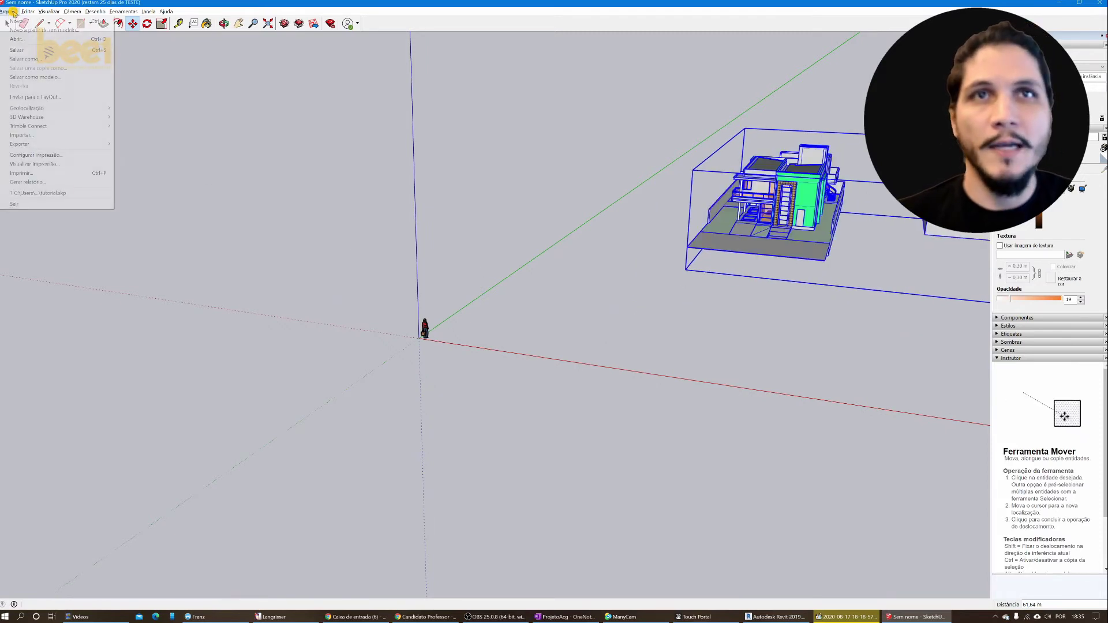
{"action": "left_click", "coordinate": [23, 135]}
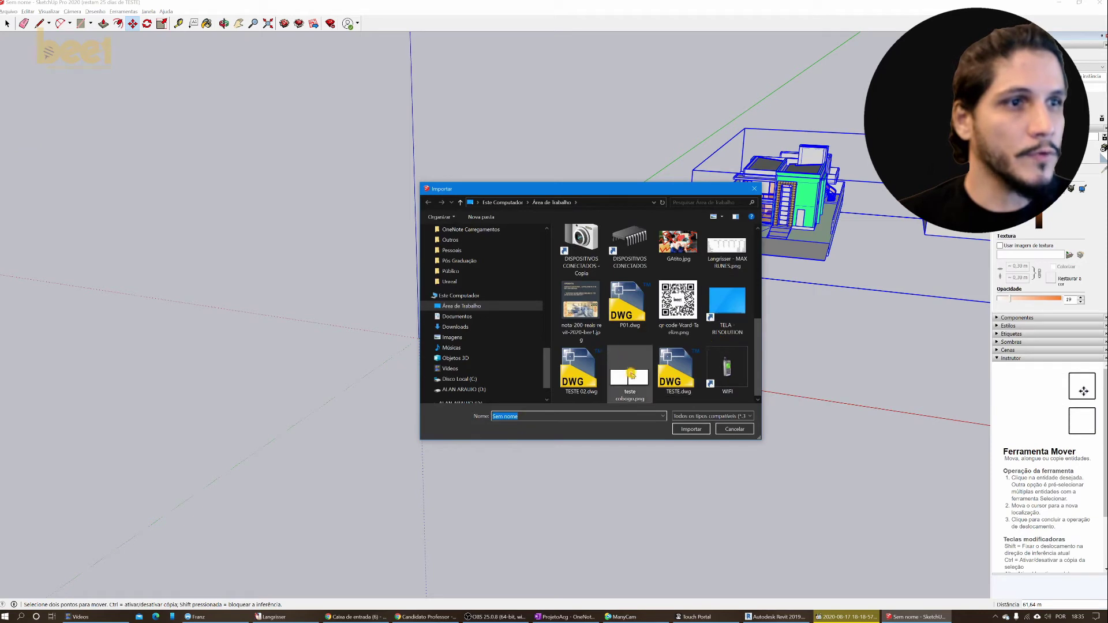
{"action": "left_click", "coordinate": [580, 369]}
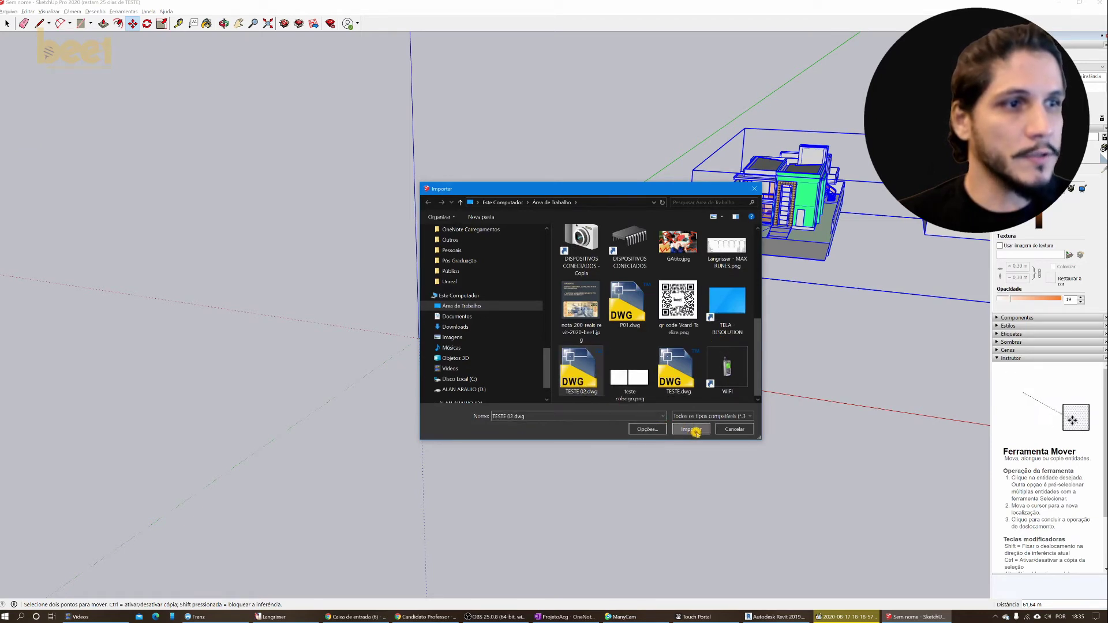
{"action": "left_click", "coordinate": [695, 431]}
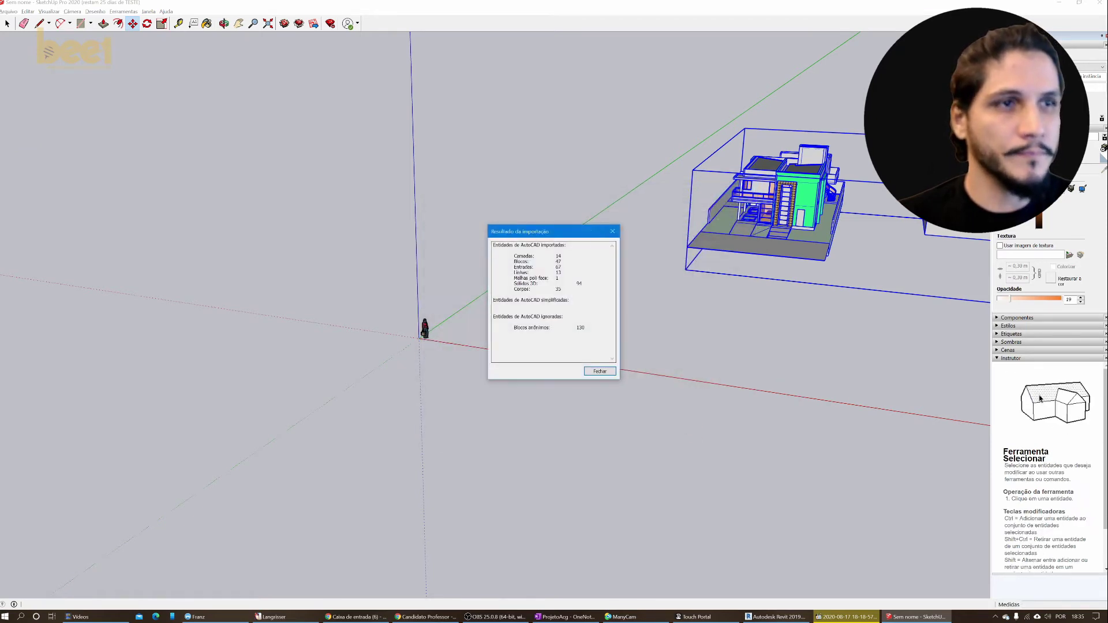
{"action": "left_click", "coordinate": [601, 369]}
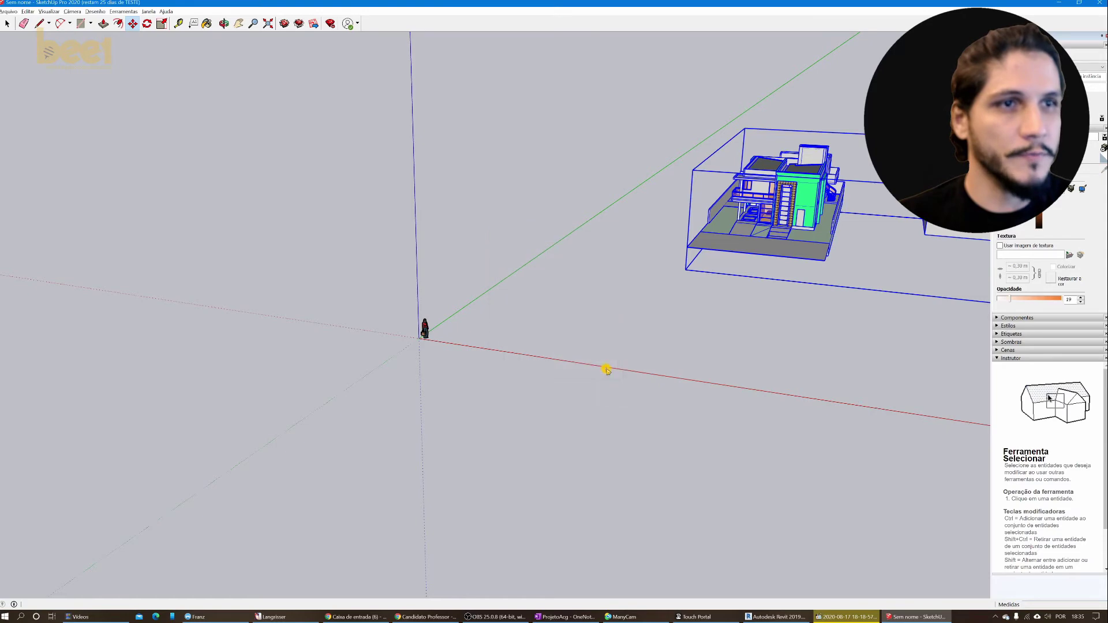
{"action": "left_click", "coordinate": [532, 314]}
- Move the imported DWG model to a new spot beside the other models
{"action": "left_click", "coordinate": [453, 305]}
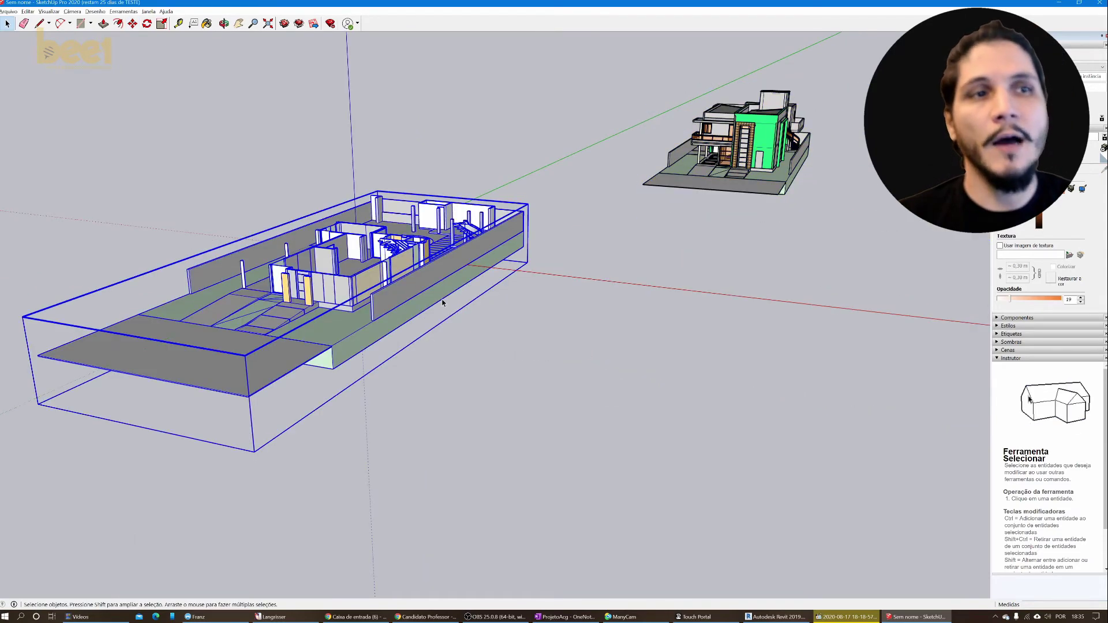
{"action": "mouse_move", "coordinate": [441, 302]}
{"action": "middle_mouse_down"}
{"action": "mouse_move", "coordinate": [440, 376]}
{"action": "mouse_move", "coordinate": [436, 323]}
{"action": "mouse_move", "coordinate": [430, 365]}
{"action": "middle_mouse_up"}
{"action": "key", "text": "m"}
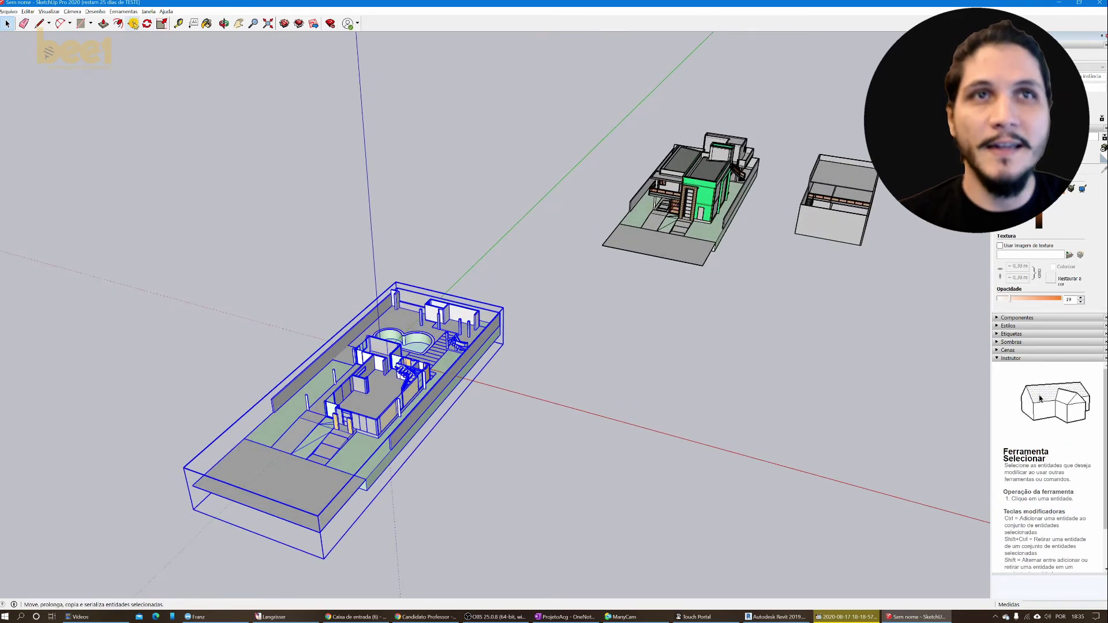
{"action": "left_click", "coordinate": [404, 331]}
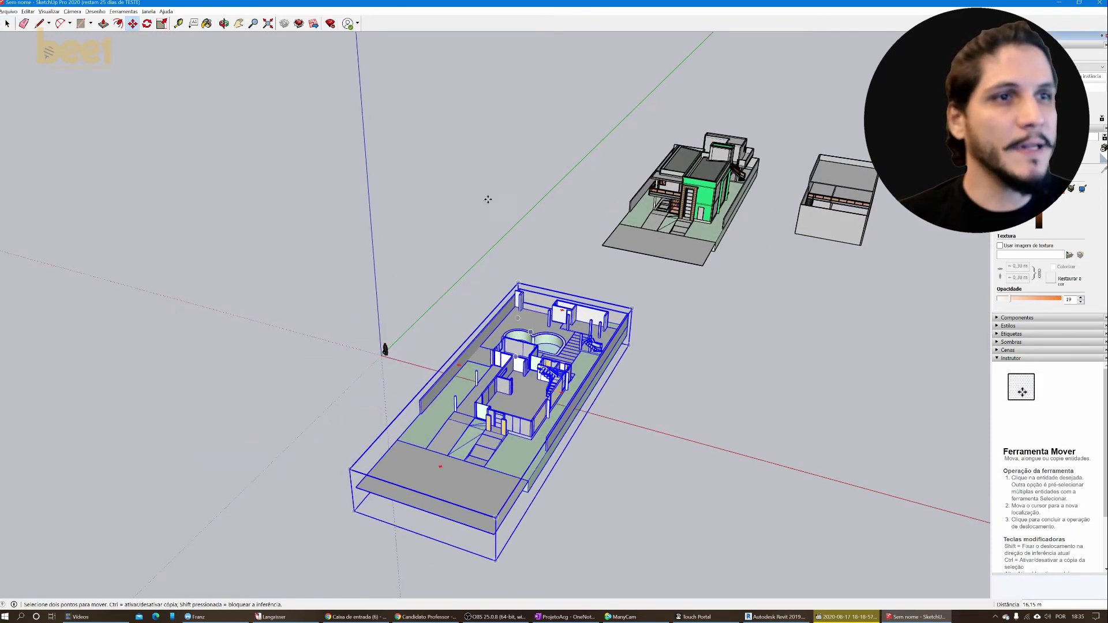
{"action": "left_click", "coordinate": [7, 24]}
{"action": "left_click", "coordinate": [384, 289]}
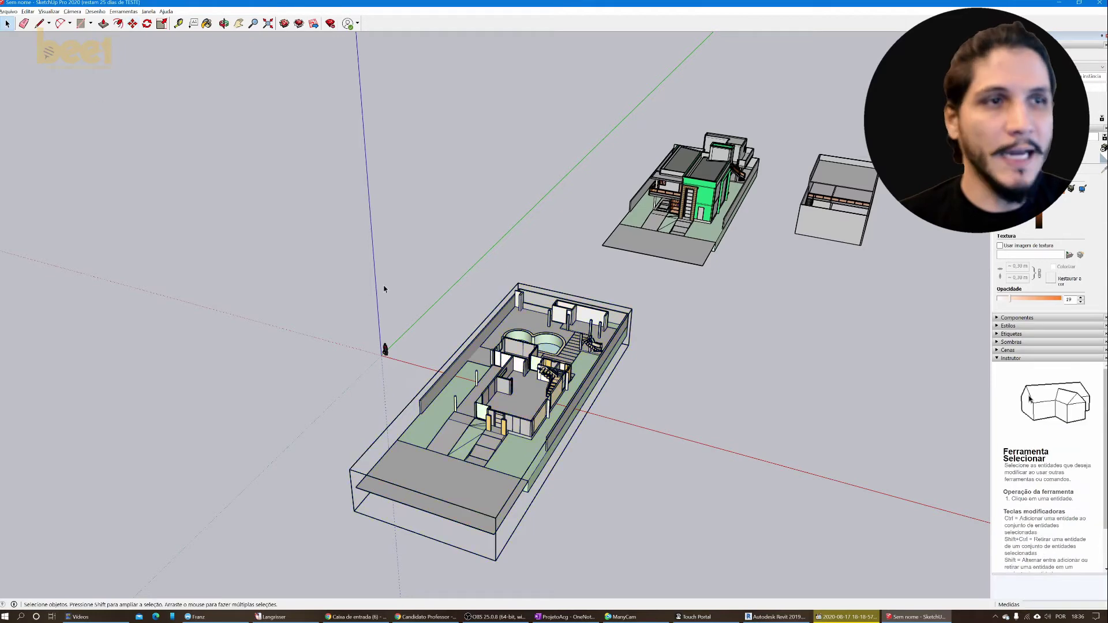
- Orbit and zoom to inspect the imported floor plan, then return to the Revit 3D view
{"action": "middle_click_drag", "start_coordinate": [448, 412], "coordinate": [507, 616]}
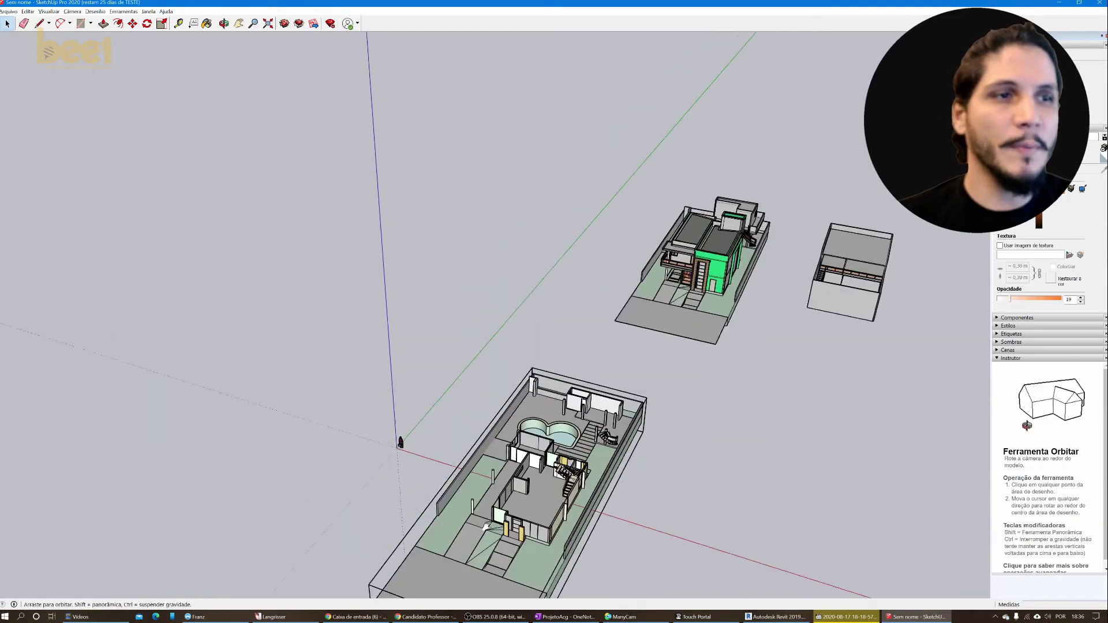
{"action": "mouse_move", "coordinate": [433, 472]}
{"action": "middle_mouse_down"}
{"action": "mouse_move", "coordinate": [354, 314]}
{"action": "mouse_move", "coordinate": [372, 386]}
{"action": "middle_mouse_up"}
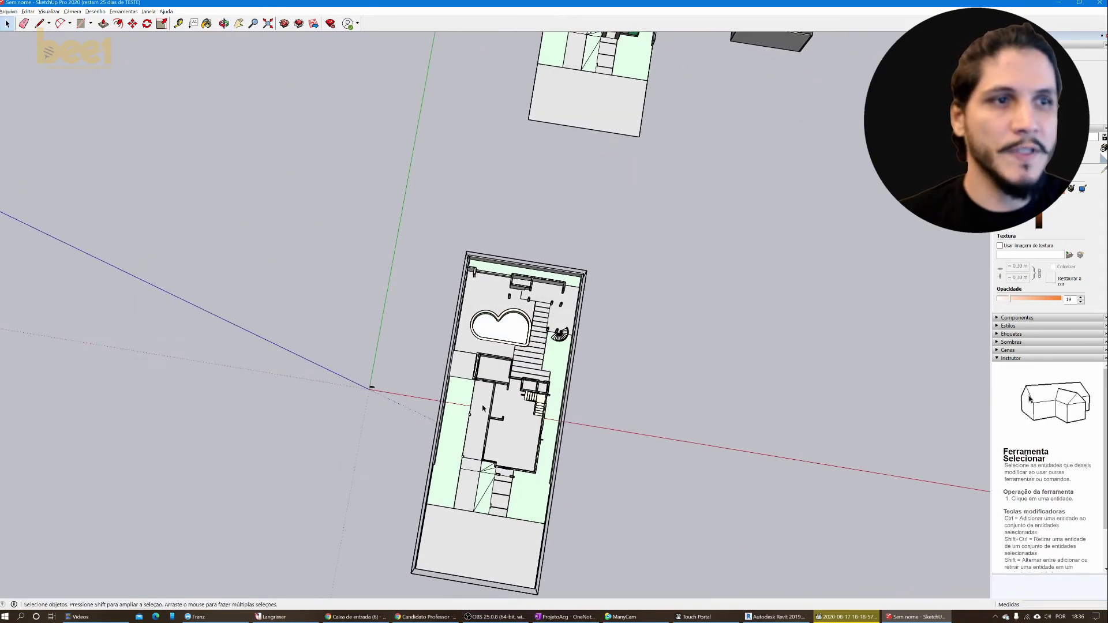
{"action": "scroll", "coordinate": [481, 408], "scroll_direction": "up", "scroll_amount": 3}
{"action": "mouse_move", "coordinate": [481, 407]}
{"action": "middle_mouse_down"}
{"action": "mouse_move", "coordinate": [553, 503]}
{"action": "mouse_move", "coordinate": [565, 498]}
{"action": "mouse_move", "coordinate": [472, 344]}
{"action": "mouse_move", "coordinate": [479, 335]}
{"action": "middle_mouse_up"}
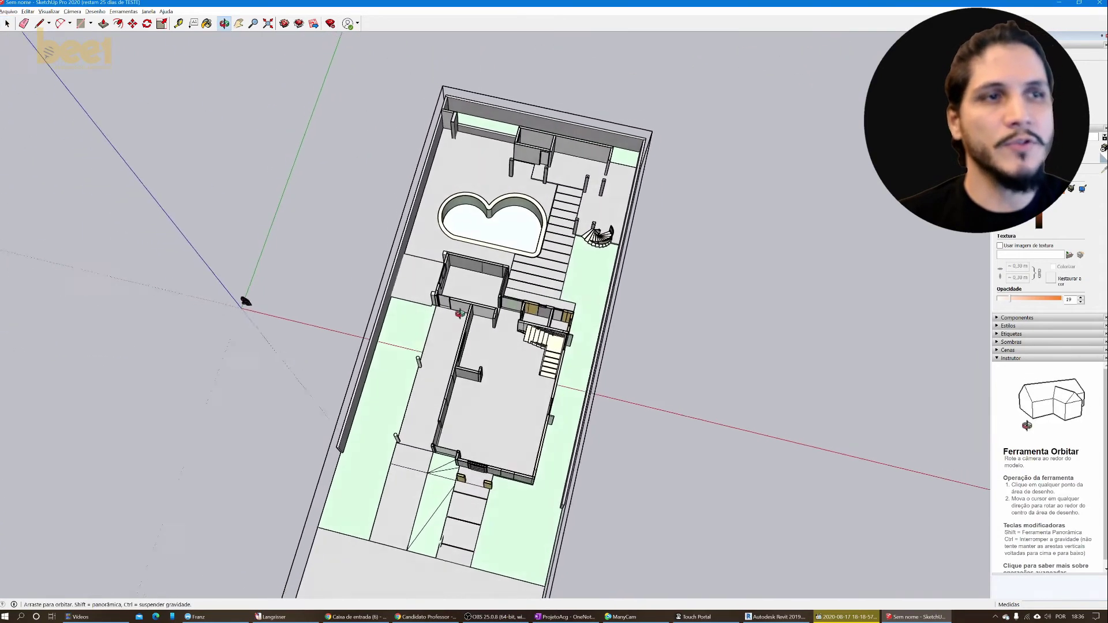
{"action": "key", "text": "space"}
{"action": "scroll", "coordinate": [482, 329], "scroll_direction": "up", "scroll_amount": 3}
{"action": "scroll", "coordinate": [485, 323], "scroll_direction": "up", "scroll_amount": 2}
{"action": "scroll", "coordinate": [479, 243], "scroll_direction": "down", "scroll_amount": 2}
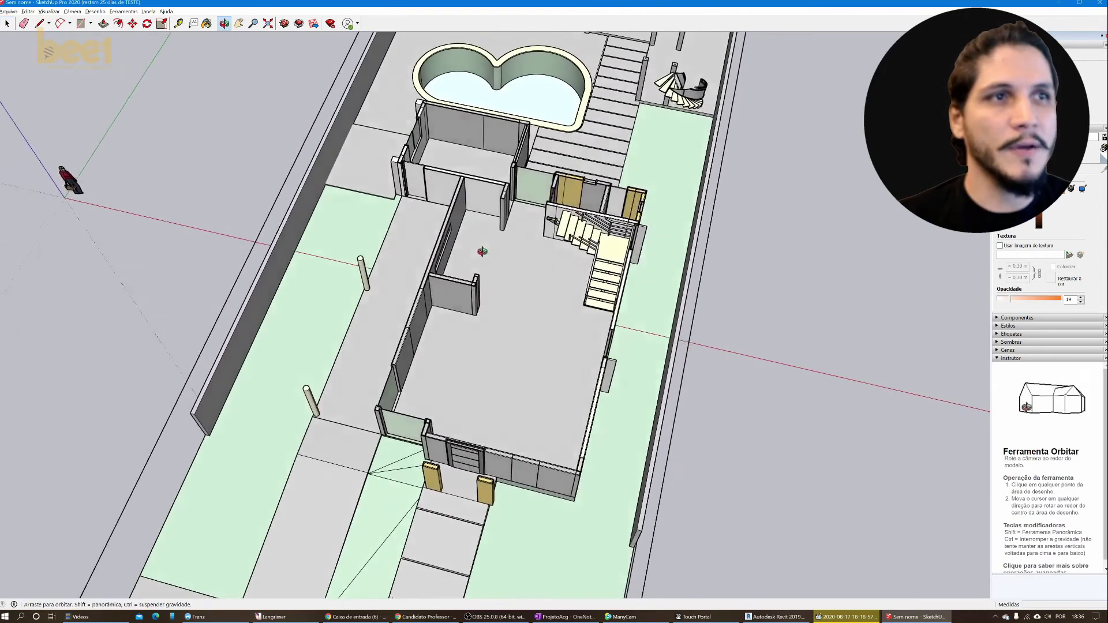
{"action": "scroll", "coordinate": [480, 247], "scroll_direction": "down", "scroll_amount": 1}
{"action": "scroll", "coordinate": [480, 249], "scroll_direction": "down", "scroll_amount": 3}
{"action": "scroll", "coordinate": [483, 250], "scroll_direction": "down", "scroll_amount": 3}
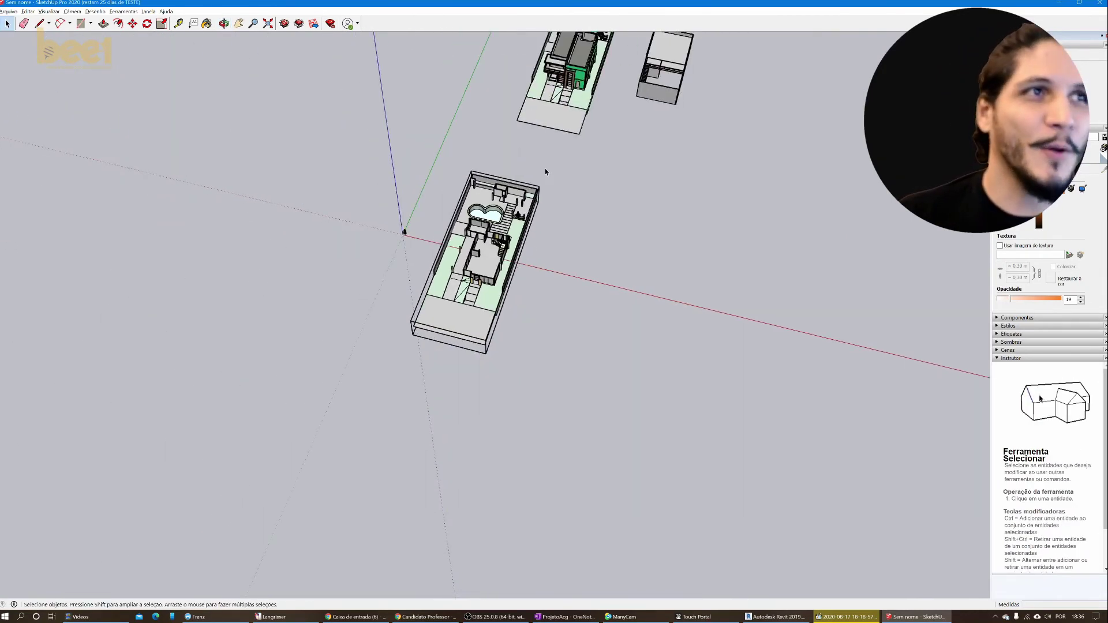
{"action": "middle_click_drag", "start_coordinate": [508, 234], "coordinate": [508, 146]}
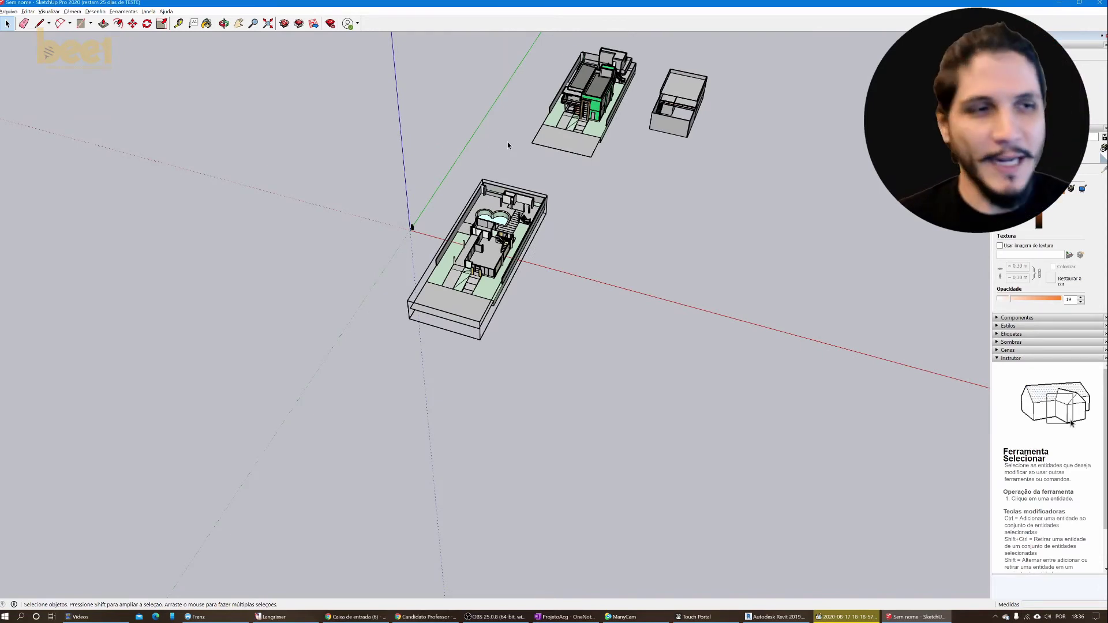
{"action": "scroll", "coordinate": [501, 217], "scroll_direction": "up", "scroll_amount": 3}
{"action": "scroll", "coordinate": [501, 217], "scroll_direction": "up", "scroll_amount": 1}
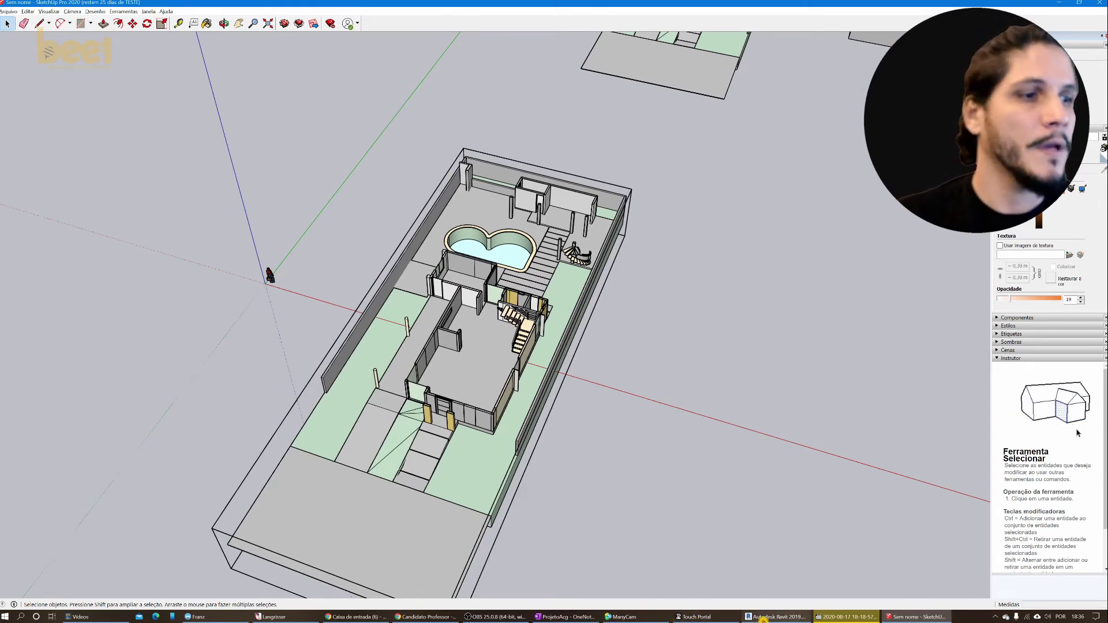
{"action": "key", "text": "alt+Tab"}
- Trim the section box past the pool and stairs, then orbit to check the house
{"action": "left_click", "coordinate": [668, 246]}
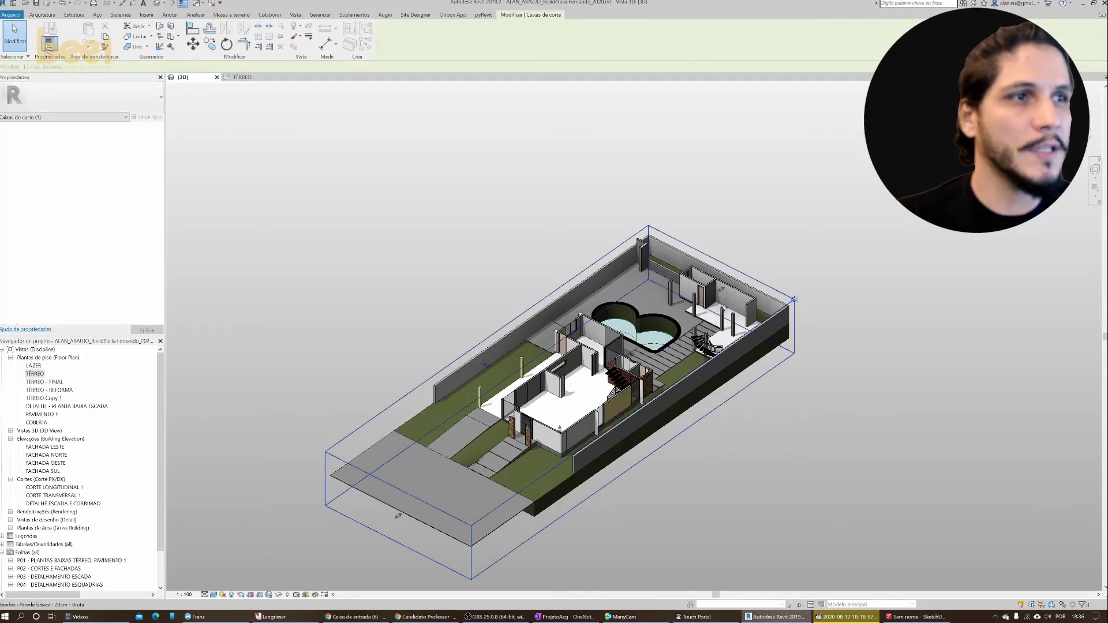
{"action": "left_click_drag", "start_coordinate": [722, 288], "coordinate": [626, 342]}
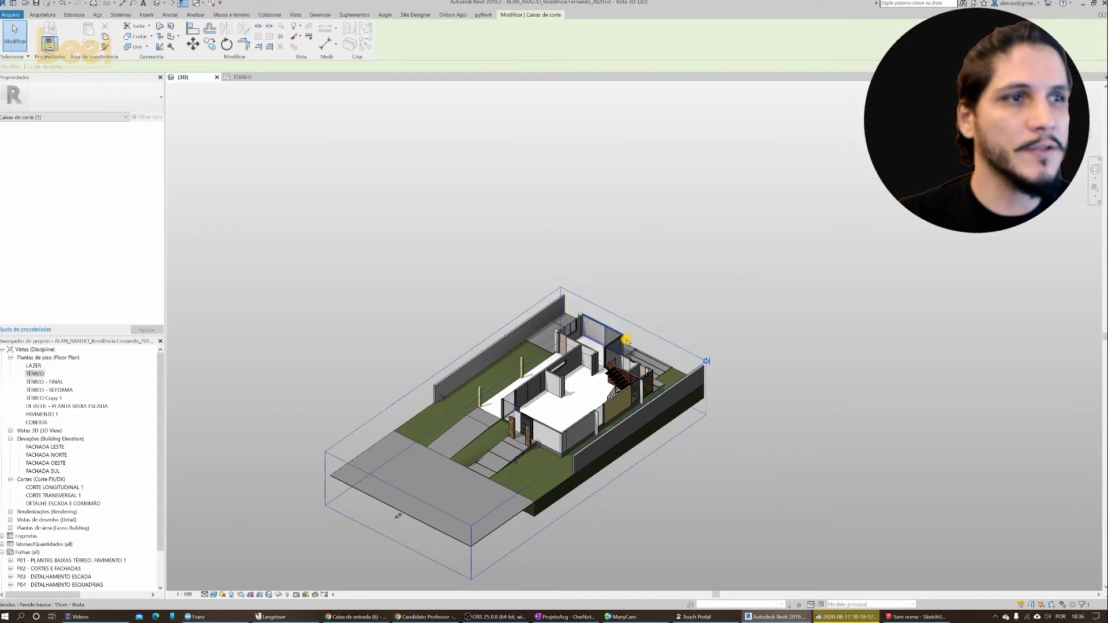
{"action": "left_click_drag", "start_coordinate": [579, 385], "coordinate": [510, 431]}
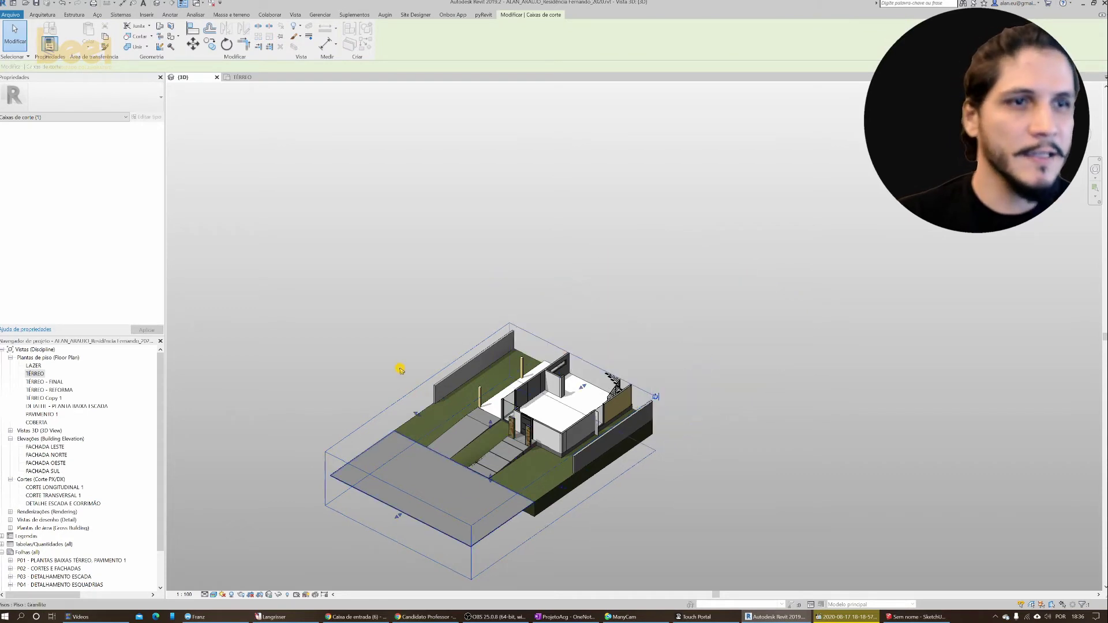
{"action": "mouse_move", "coordinate": [491, 425]}
{"action": "middle_mouse_down", "text": "shift"}
{"action": "mouse_move", "coordinate": [483, 449]}
{"action": "mouse_move", "coordinate": [540, 423]}
{"action": "mouse_move", "coordinate": [660, 471]}
{"action": "mouse_move", "coordinate": [640, 523]}
{"action": "mouse_move", "coordinate": [649, 254]}
{"action": "mouse_move", "coordinate": [670, 245]}
{"action": "mouse_move", "coordinate": [682, 267]}
{"action": "mouse_move", "coordinate": [683, 190]}
{"action": "mouse_move", "coordinate": [654, 479]}
{"action": "mouse_move", "coordinate": [656, 372]}
{"action": "middle_mouse_up", "text": "shift"}
{"action": "scroll", "coordinate": [483, 449], "scroll_direction": "up", "scroll_amount": 5}
{"action": "scroll", "coordinate": [660, 471], "scroll_direction": "down", "scroll_amount": 3}
{"action": "scroll", "coordinate": [654, 479], "scroll_direction": "up", "scroll_amount": 3}
{"action": "scroll", "coordinate": [655, 479], "scroll_direction": "up", "scroll_amount": 2}
{"action": "scroll", "coordinate": [655, 479], "scroll_direction": "down", "scroll_amount": 2}
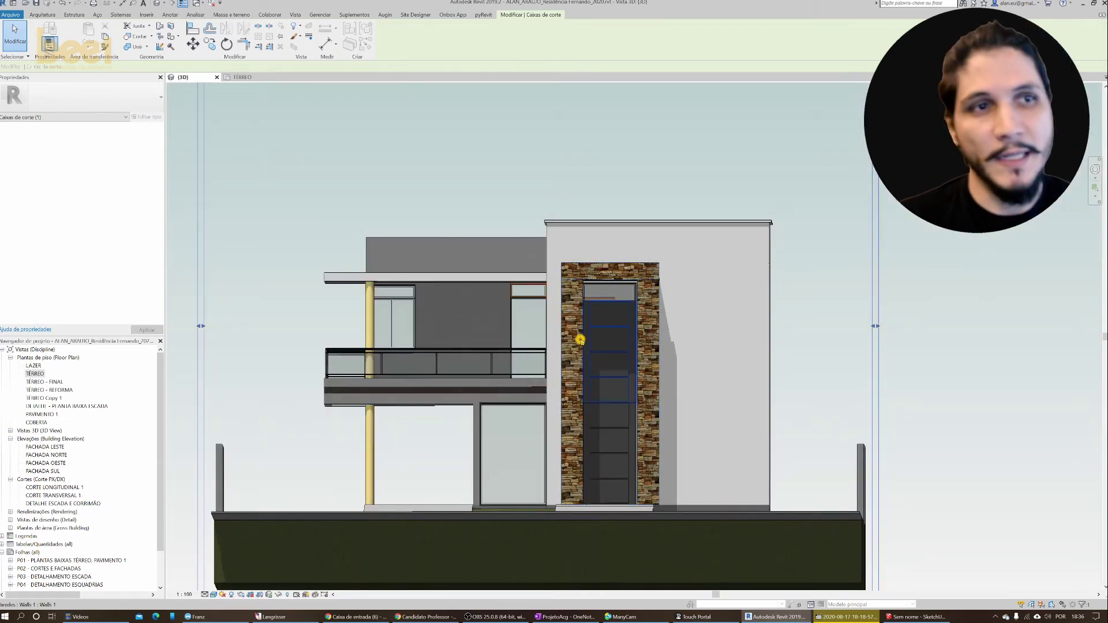
{"action": "scroll", "coordinate": [544, 310], "scroll_direction": "down", "scroll_amount": 1}
{"action": "mouse_move", "coordinate": [544, 310]}
{"action": "middle_mouse_down", "text": "shift"}
{"action": "mouse_move", "coordinate": [613, 371]}
{"action": "mouse_move", "coordinate": [602, 384]}
{"action": "middle_mouse_up", "text": "shift"}
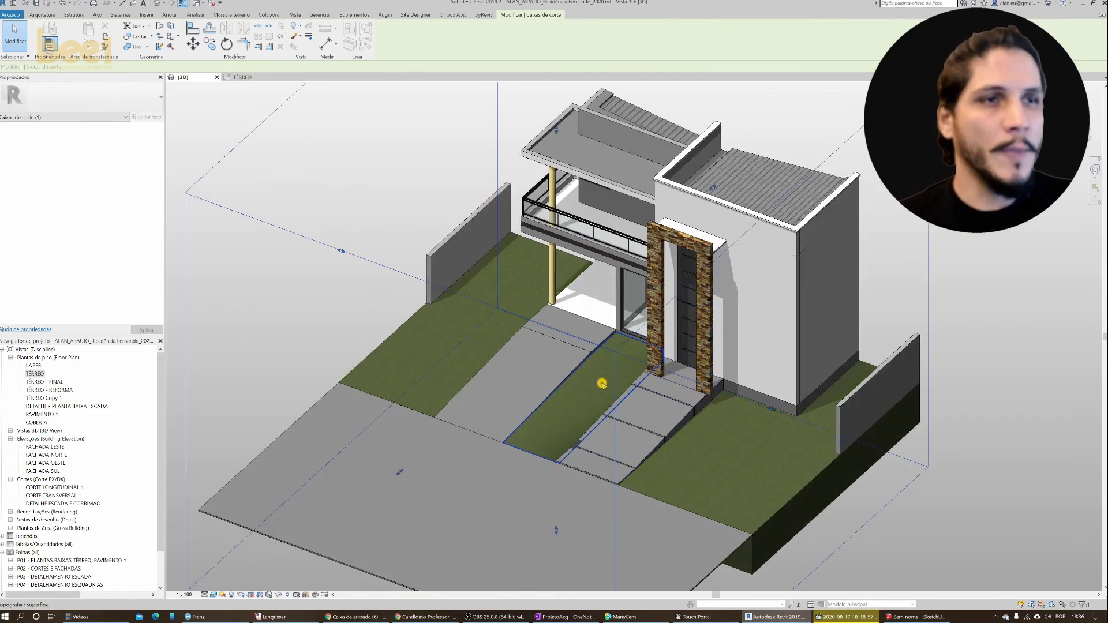
{"action": "scroll", "coordinate": [602, 384], "scroll_direction": "down", "scroll_amount": 5}
- Stretch the section box outward until the whole two-storey house shows again
{"action": "left_click_drag", "start_coordinate": [630, 273], "coordinate": [750, 165]}
{"action": "middle_click_drag", "start_coordinate": [716, 254], "coordinate": [691, 267], "text": "shift"}
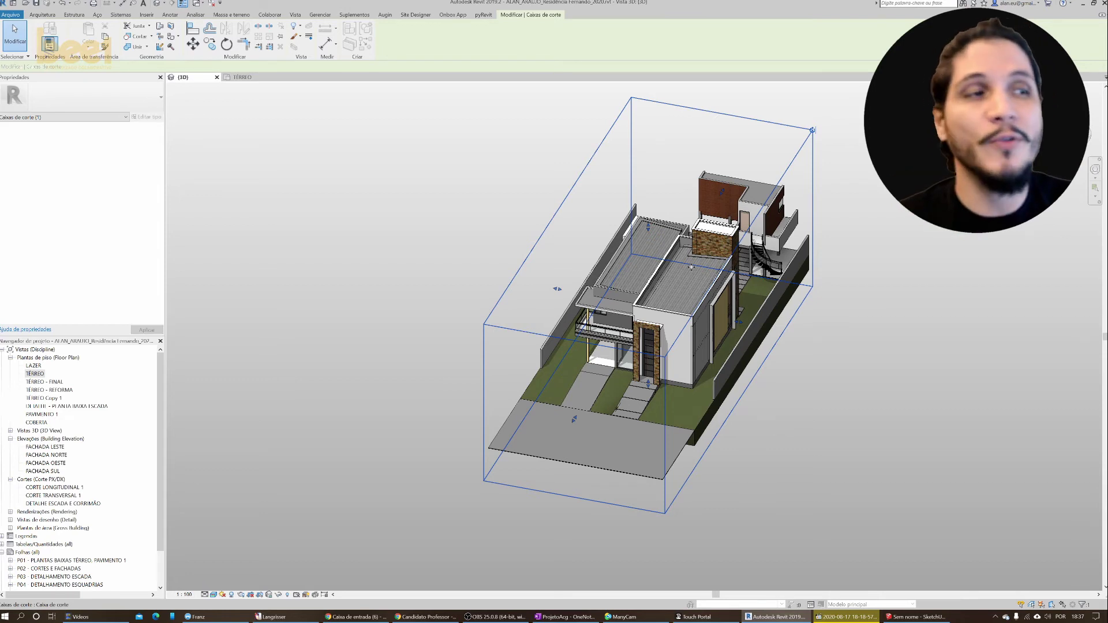
{"action": "mouse_move", "coordinate": [692, 264]}
{"action": "middle_mouse_down", "text": "shift"}
{"action": "mouse_move", "coordinate": [730, 302]}
{"action": "mouse_move", "coordinate": [590, 332]}
{"action": "middle_mouse_up", "text": "shift"}
{"action": "middle_click_drag", "start_coordinate": [627, 352], "coordinate": [478, 377], "text": "shift"}
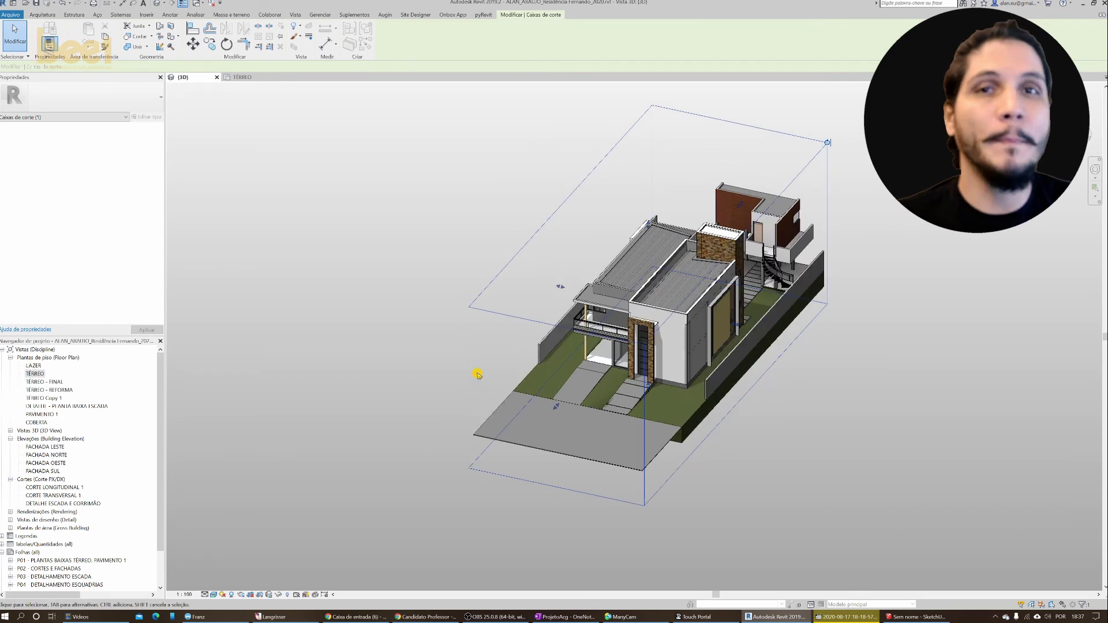
{"action": "left_click", "coordinate": [450, 326]}
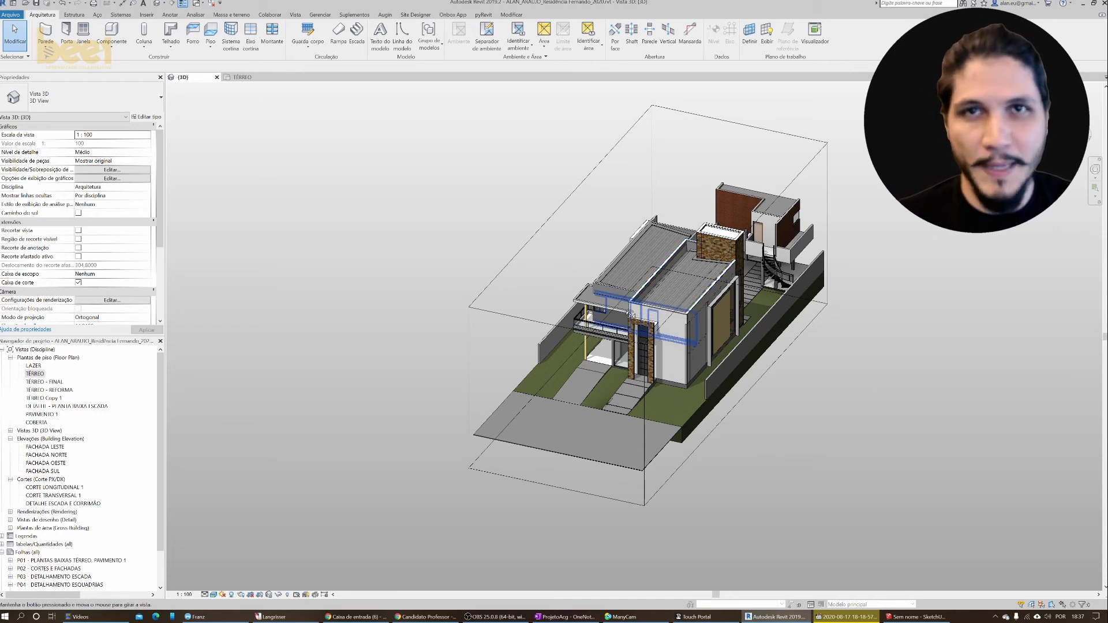
- Orbit around the full Revit house, then view SketchUp's imported ground-floor model from above
{"action": "mouse_move", "coordinate": [628, 302]}
{"action": "middle_mouse_down", "text": "shift"}
{"action": "mouse_move", "coordinate": [704, 387]}
{"action": "mouse_move", "coordinate": [742, 322]}
{"action": "middle_mouse_up", "text": "shift"}
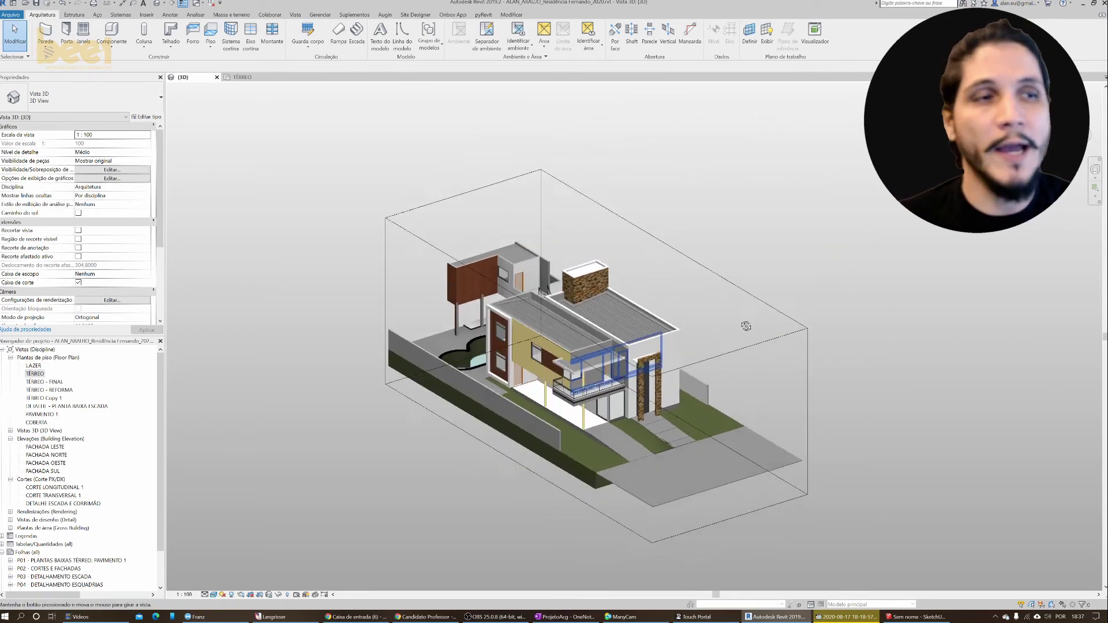
{"action": "scroll", "coordinate": [502, 304], "scroll_direction": "up", "scroll_amount": 5}
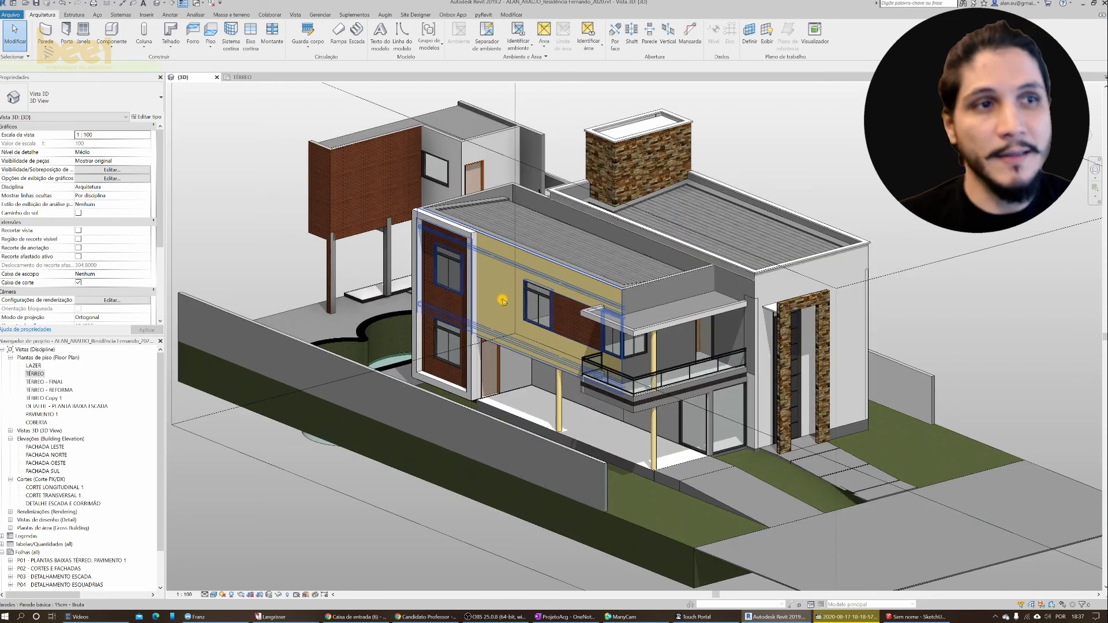
{"action": "left_click", "coordinate": [502, 304]}
{"action": "middle_click_drag", "start_coordinate": [502, 304], "coordinate": [495, 314], "text": "shift"}
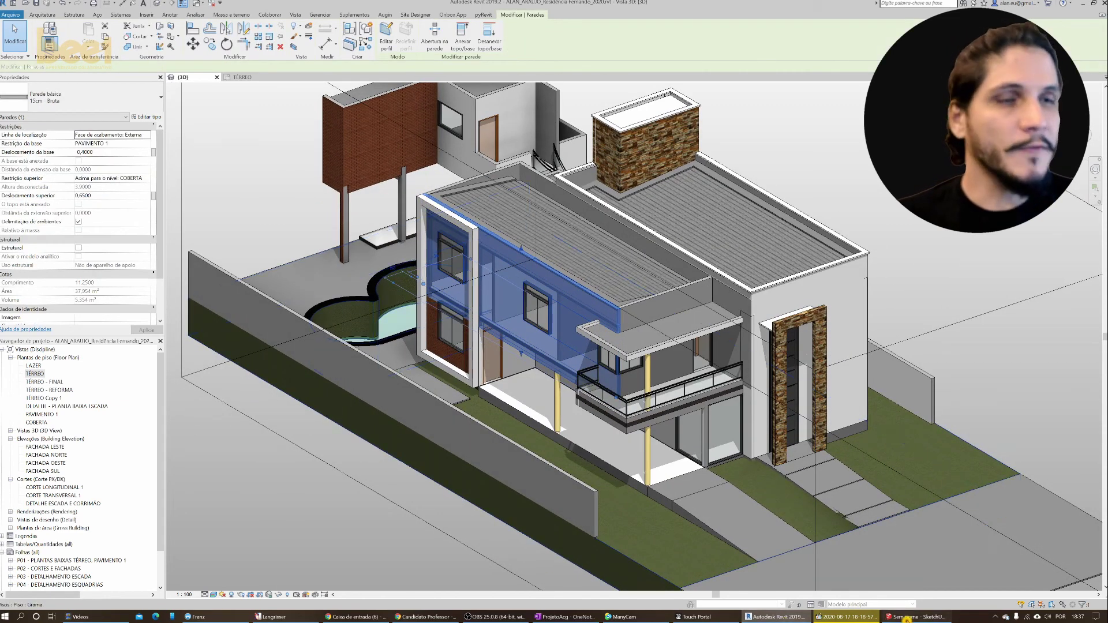
{"action": "left_click", "coordinate": [907, 619]}
{"action": "middle_click_drag", "start_coordinate": [802, 525], "coordinate": [738, 539]}
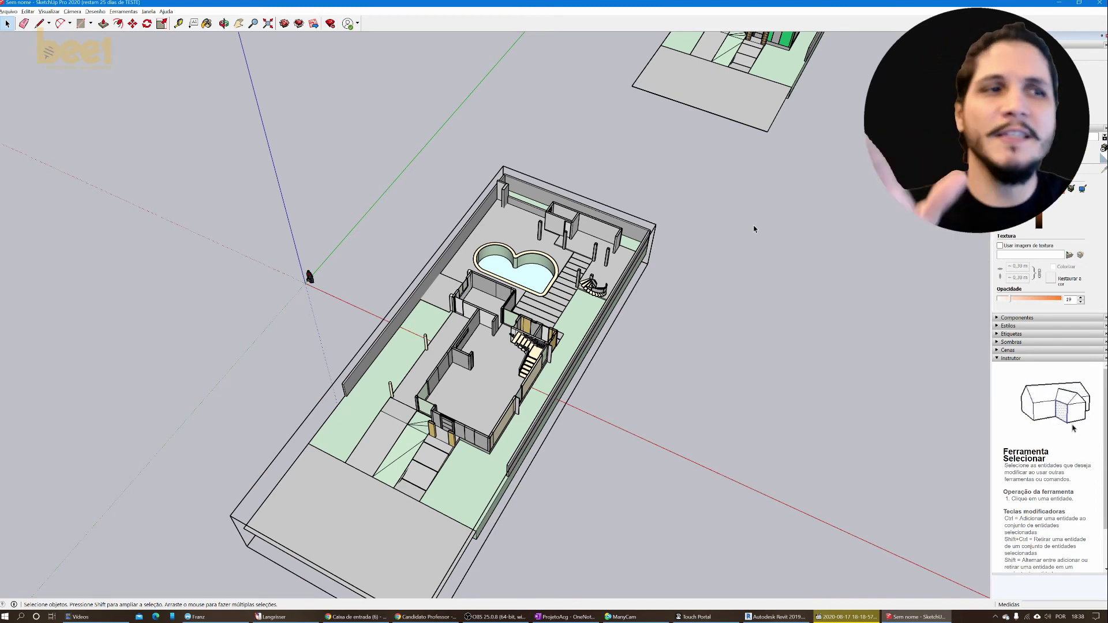
{"action": "mouse_move", "coordinate": [622, 352]}
{"action": "middle_mouse_down"}
{"action": "mouse_move", "coordinate": [614, 379]}
{"action": "mouse_move", "coordinate": [649, 258]}
{"action": "mouse_move", "coordinate": [548, 394]}
{"action": "middle_mouse_up"}
{"action": "mouse_move", "coordinate": [489, 413]}
{"action": "middle_mouse_down"}
{"action": "mouse_move", "coordinate": [507, 386]}
{"action": "mouse_move", "coordinate": [489, 399]}
{"action": "middle_mouse_up"}
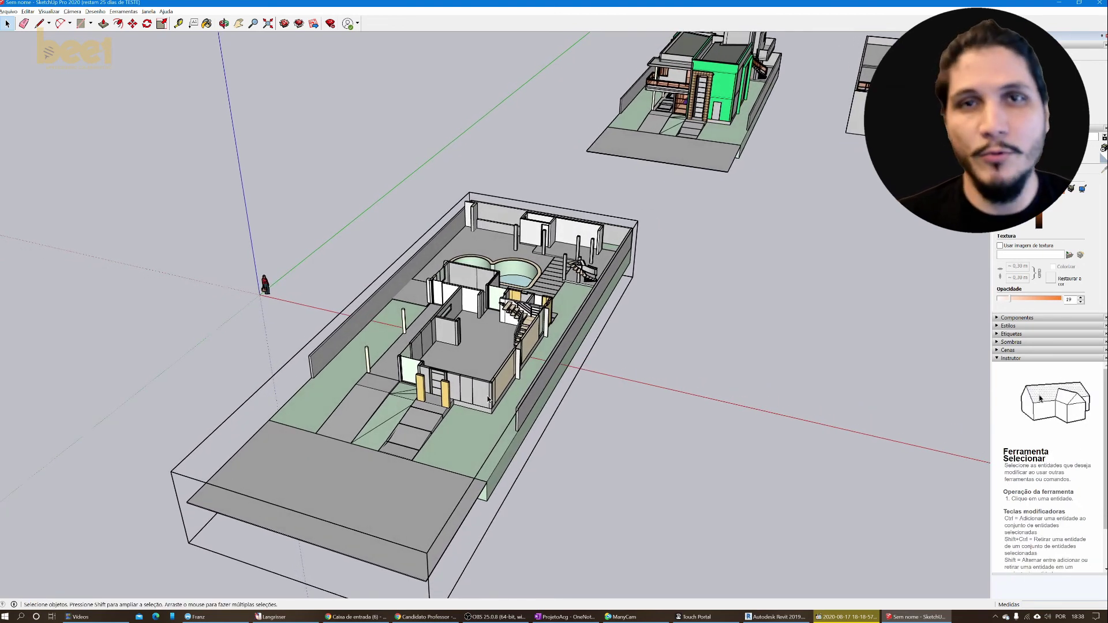